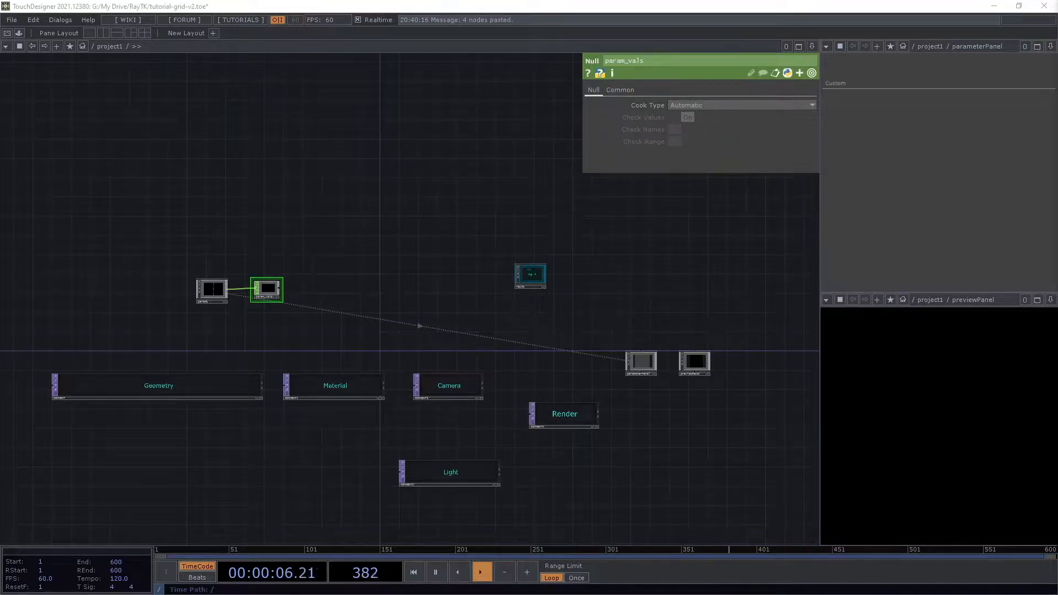
Add a raymarchRender3D operator from the RayTK palette and place it beneath the Render comment.
click(538, 282)
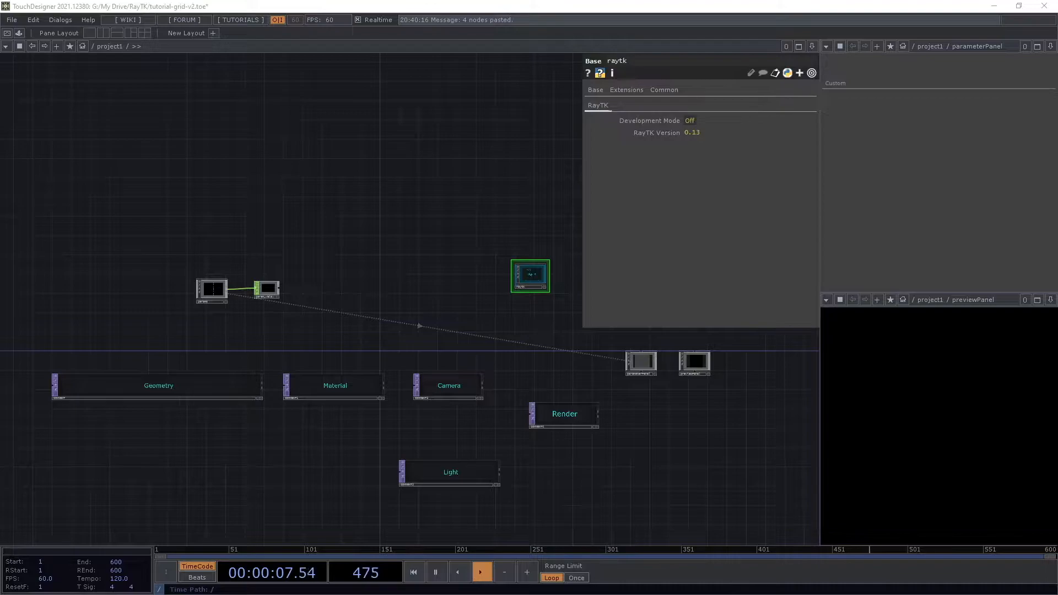
scroll(620, 471, up, 5)
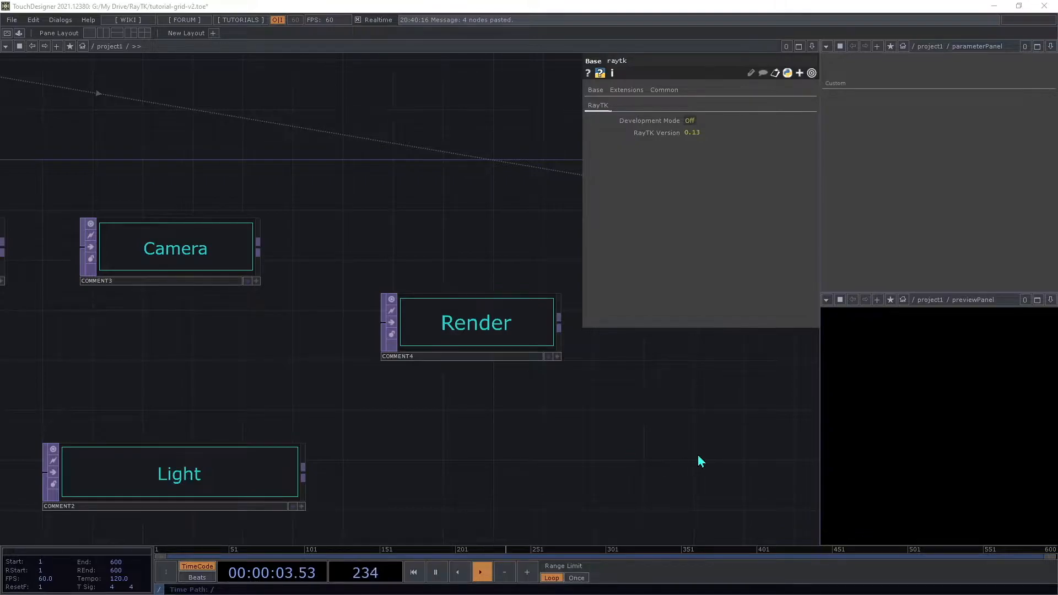
key(alt+r)
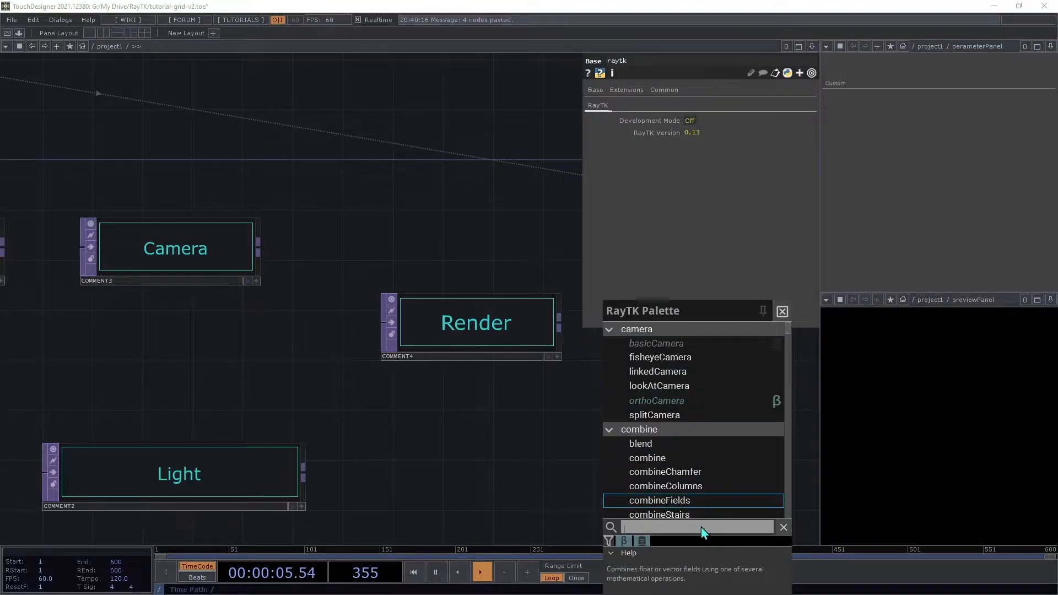
text(r)
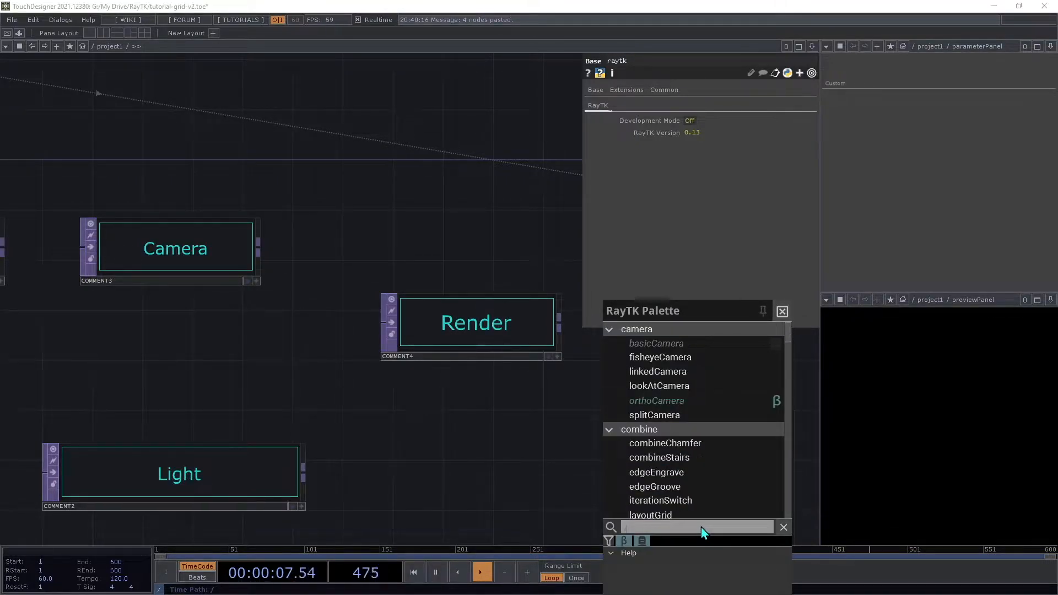
text(r3)
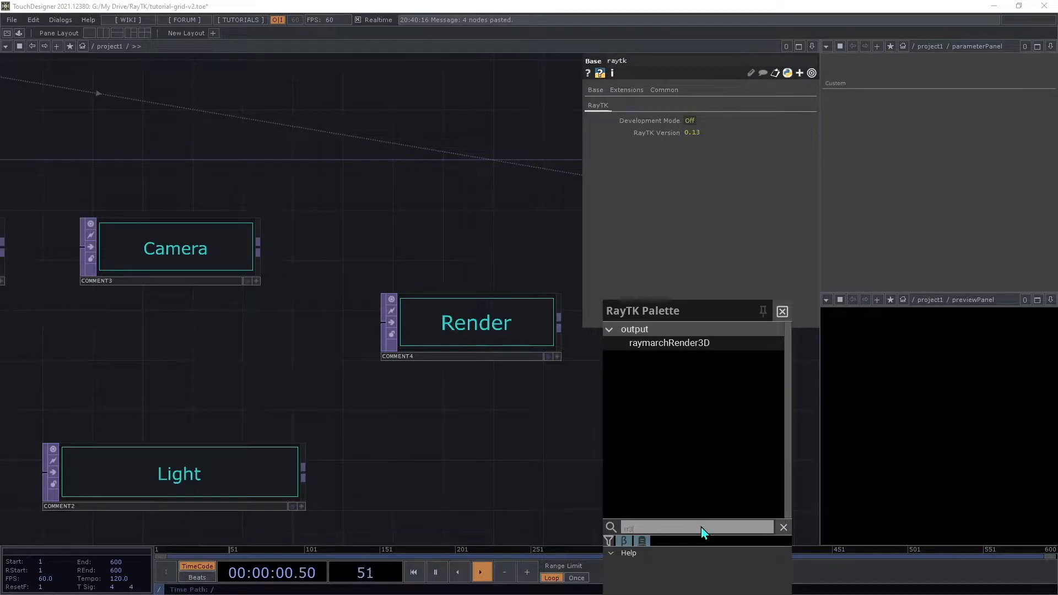
click(695, 343)
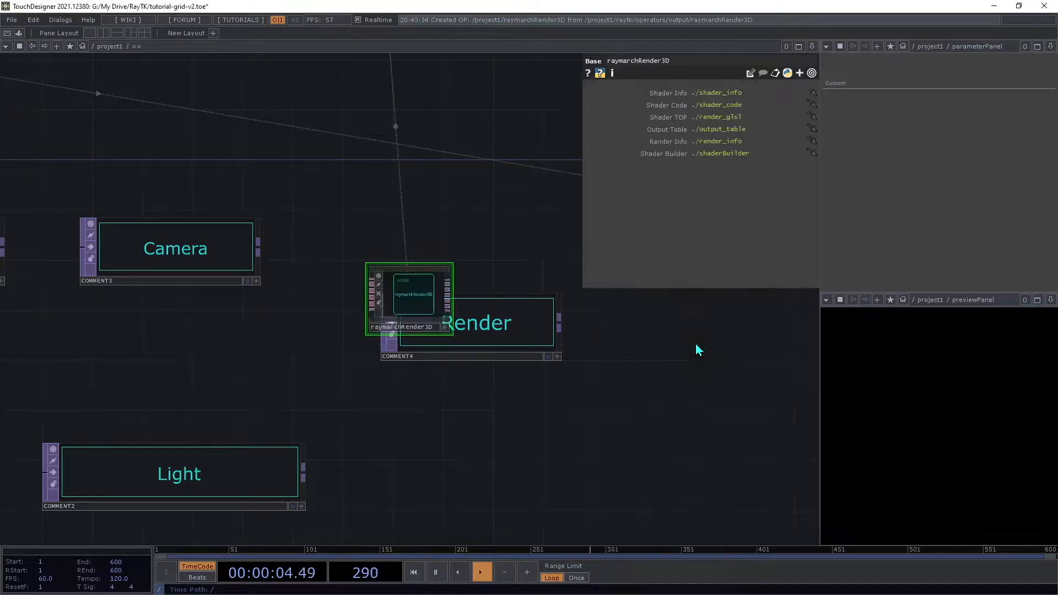
drag(414, 278, 474, 399)
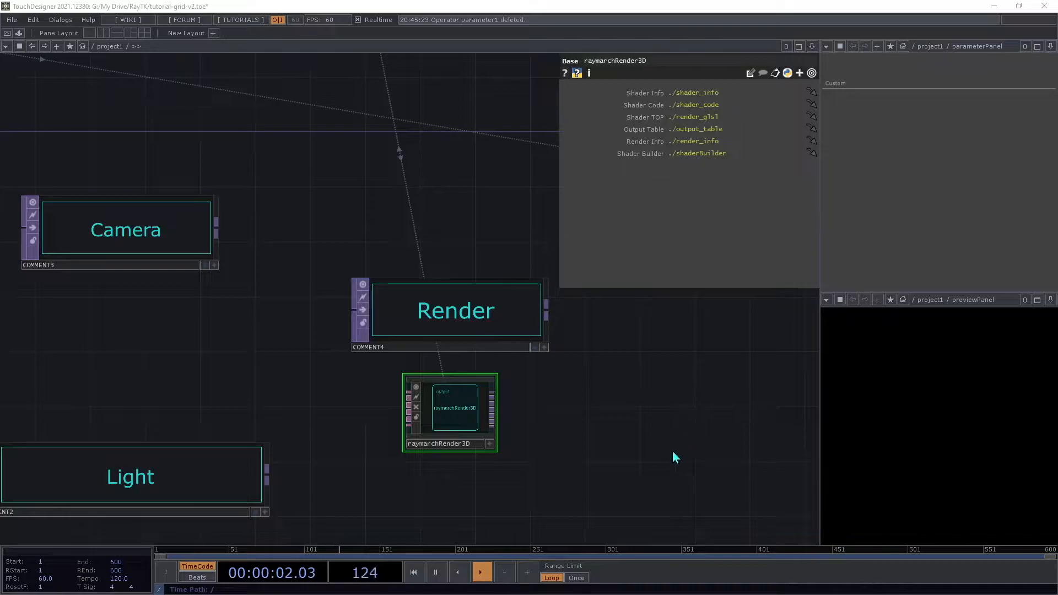
Add a Parameter COMP near raymarchRender3D, set its operator to raymarchRender3D, turn page names on and built-in parameters off.
key(Tab)
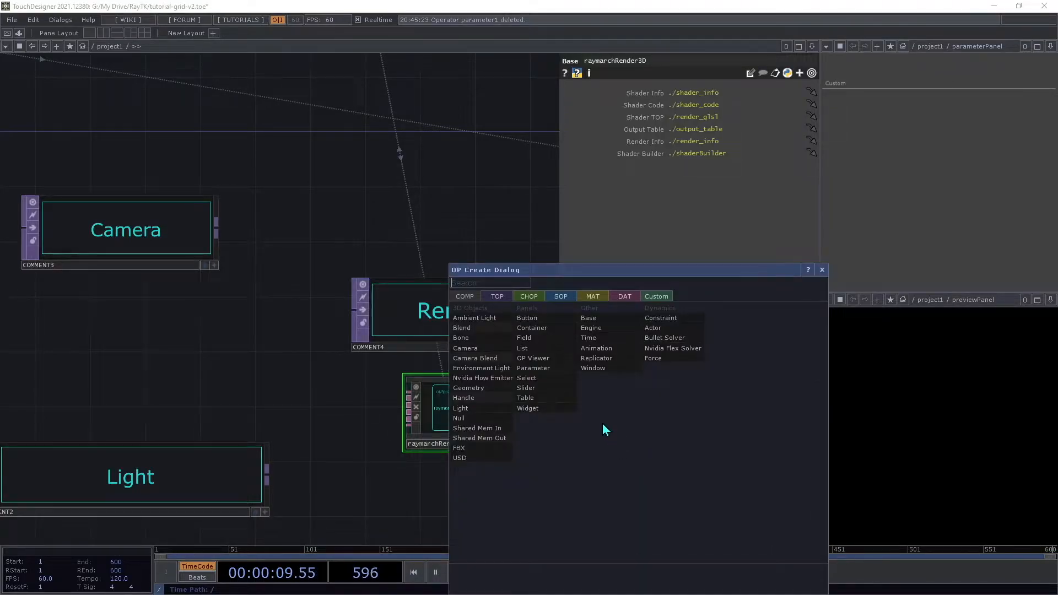
click(547, 368)
click(598, 464)
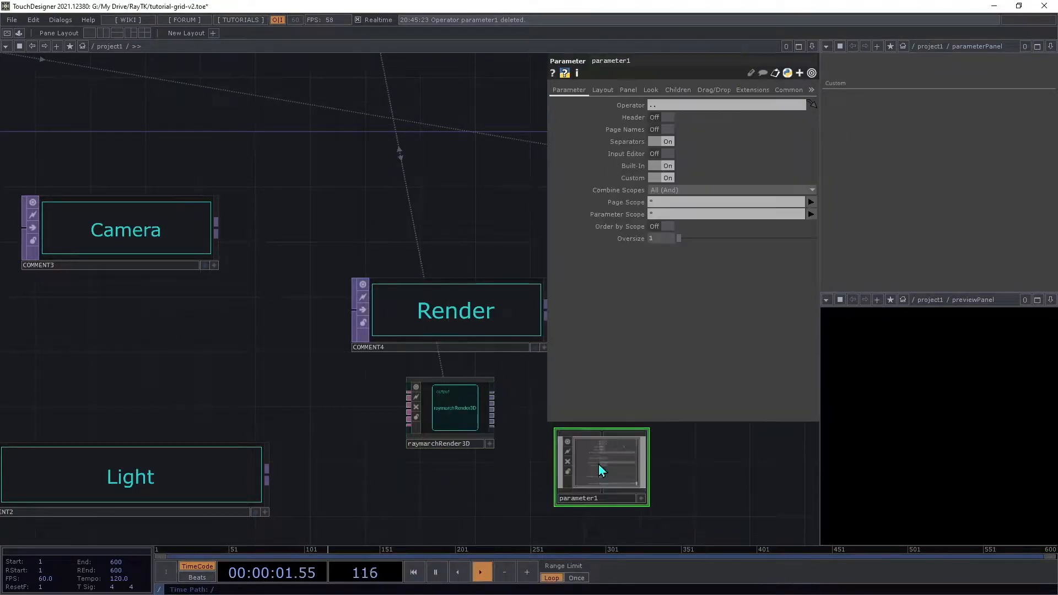
drag(454, 410, 683, 106)
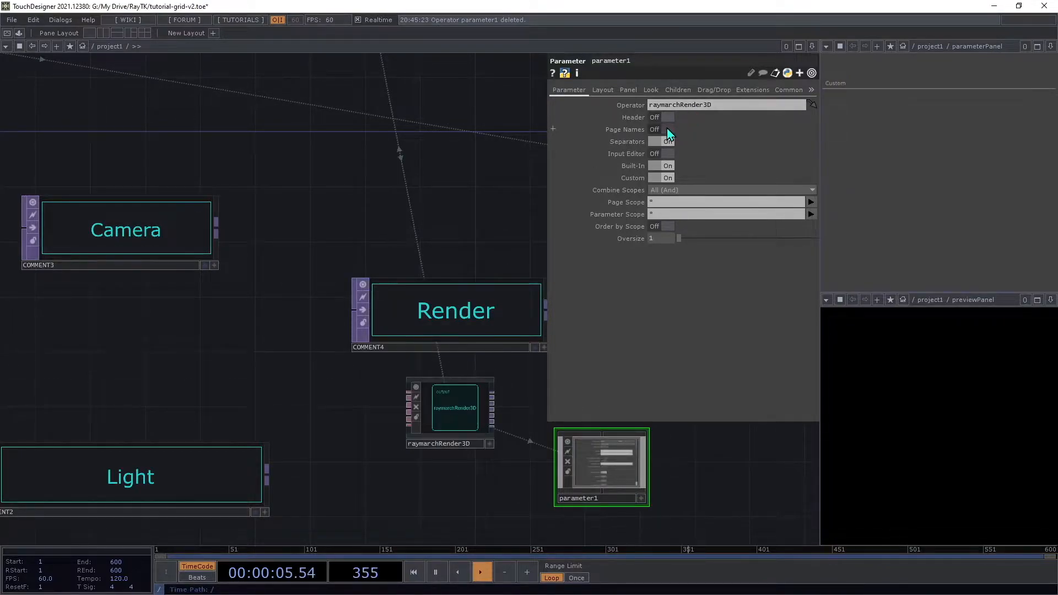
click(667, 129)
click(664, 178)
click(663, 166)
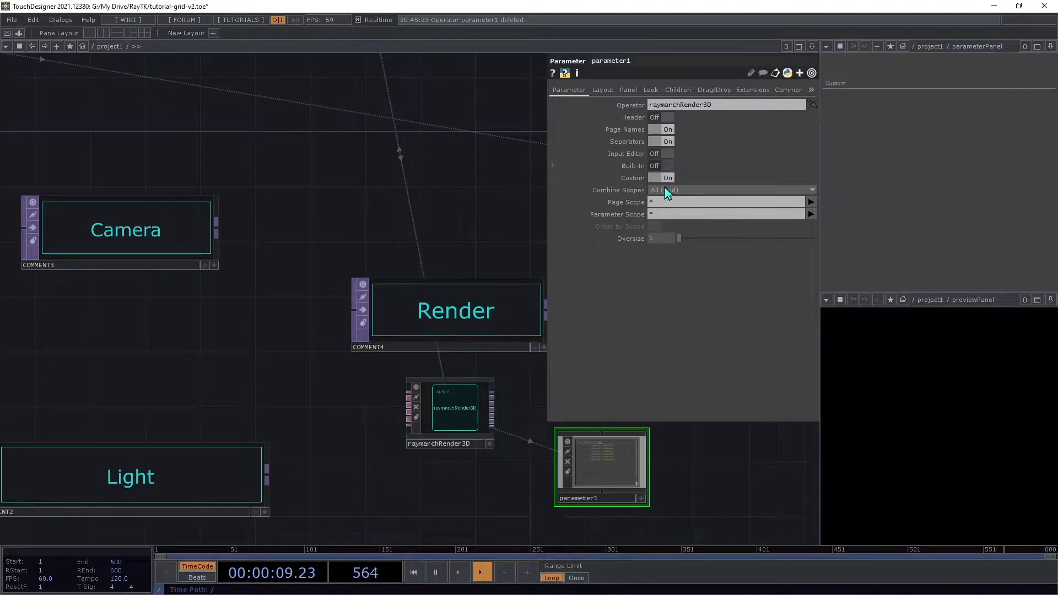
View the Parameter COMP in its own window and show the renderer's Render page.
right_click(618, 452)
click(635, 419)
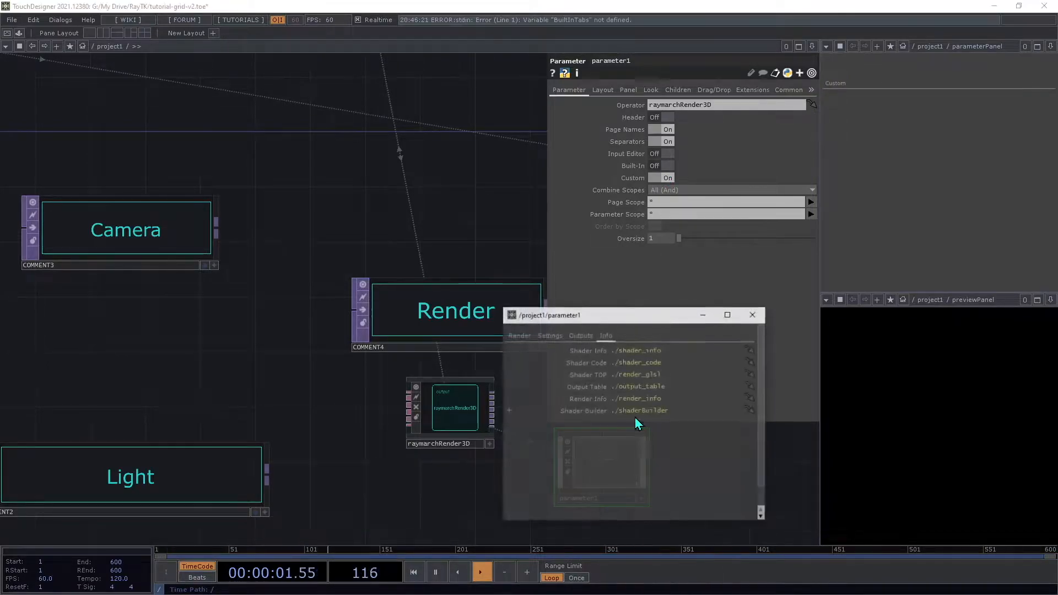
click(519, 335)
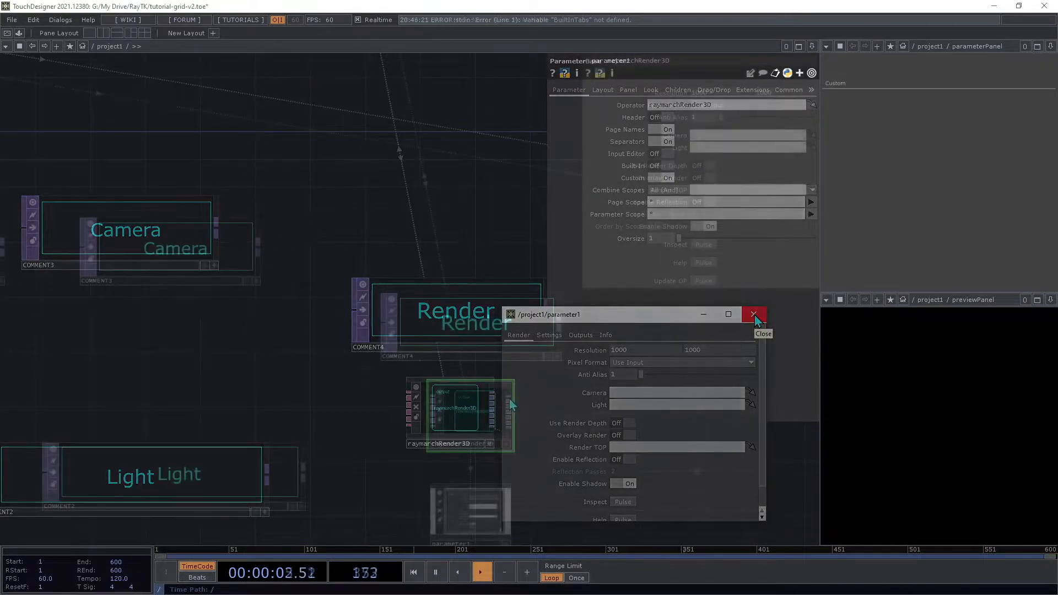
Connect a new Out TOP to the first output of raymarchRender3D and place it beside the renderer.
click(509, 404)
click(594, 432)
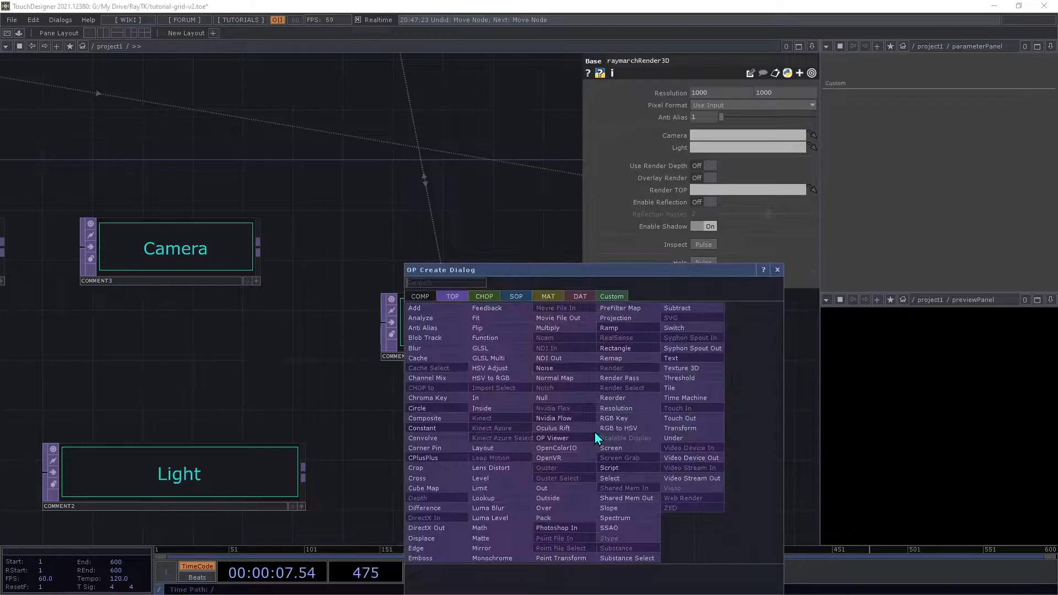
click(560, 487)
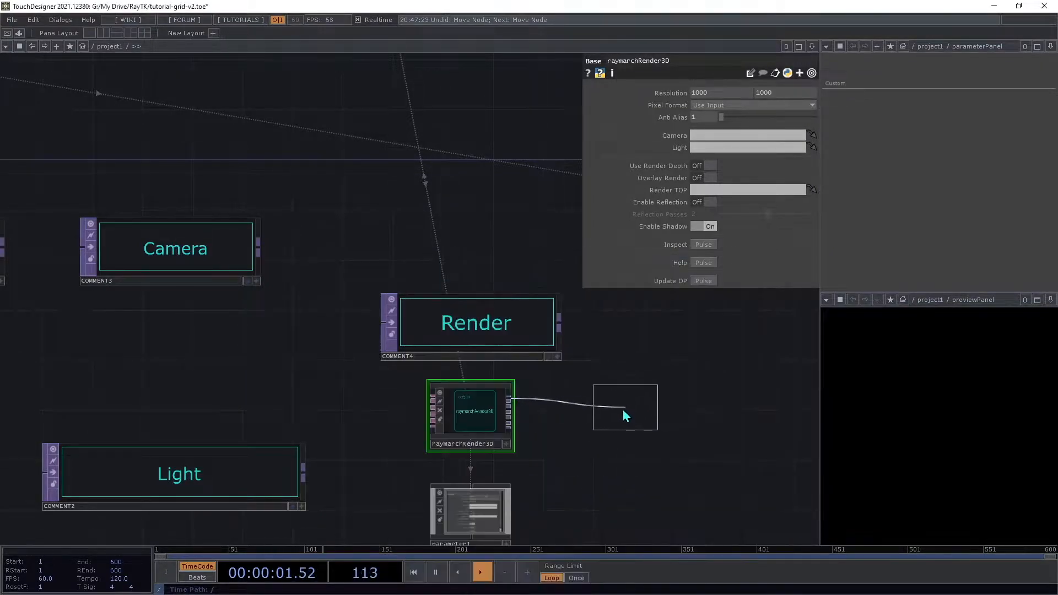
click(637, 409)
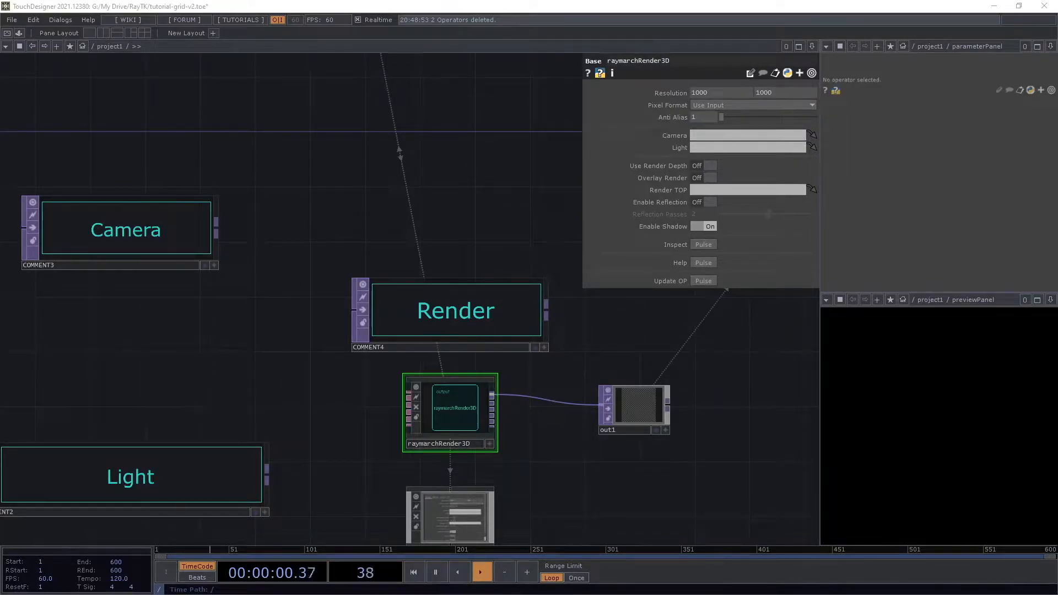
Add a Base COMP in the empty area above the Geometry comment and rename it params.
key(h)
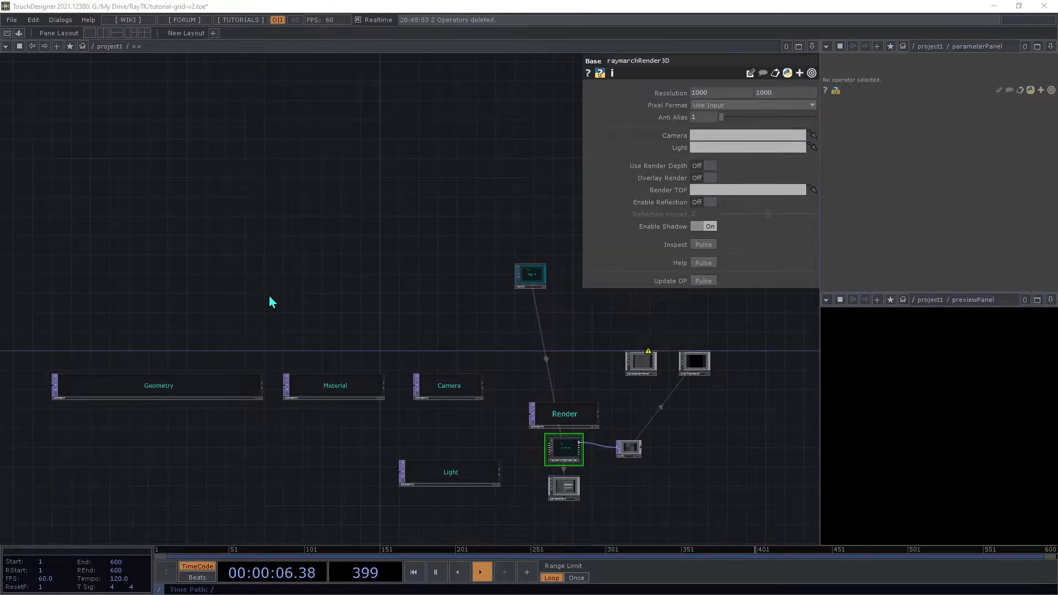
key(Tab)
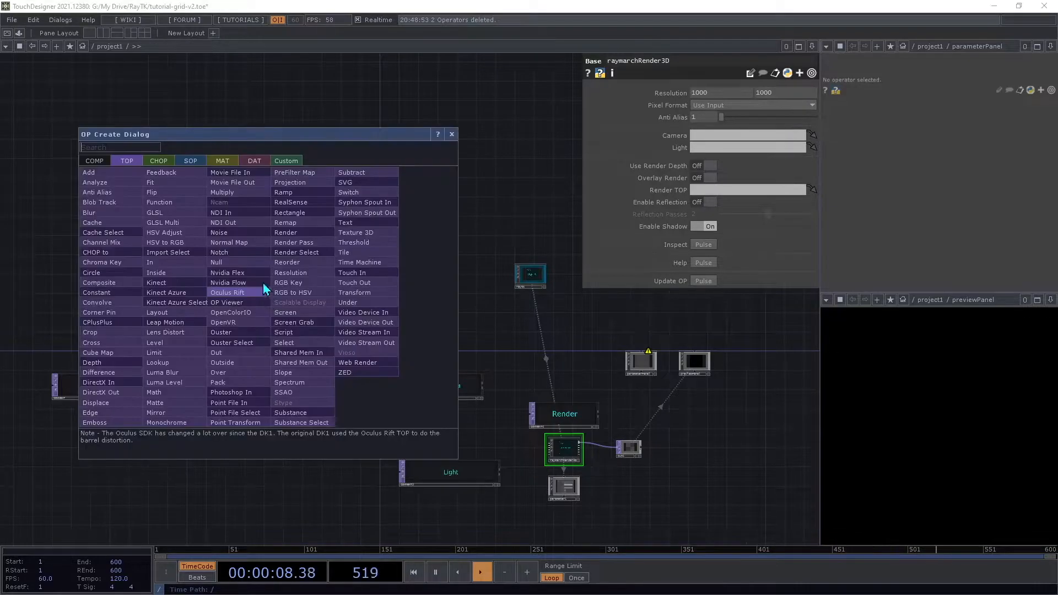
click(95, 161)
click(219, 183)
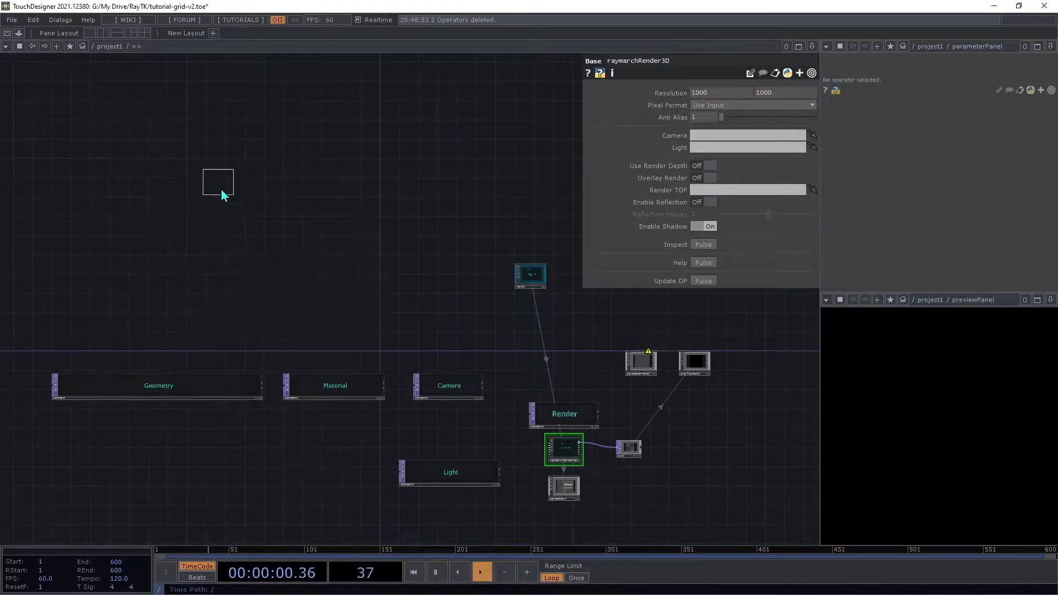
click(277, 300)
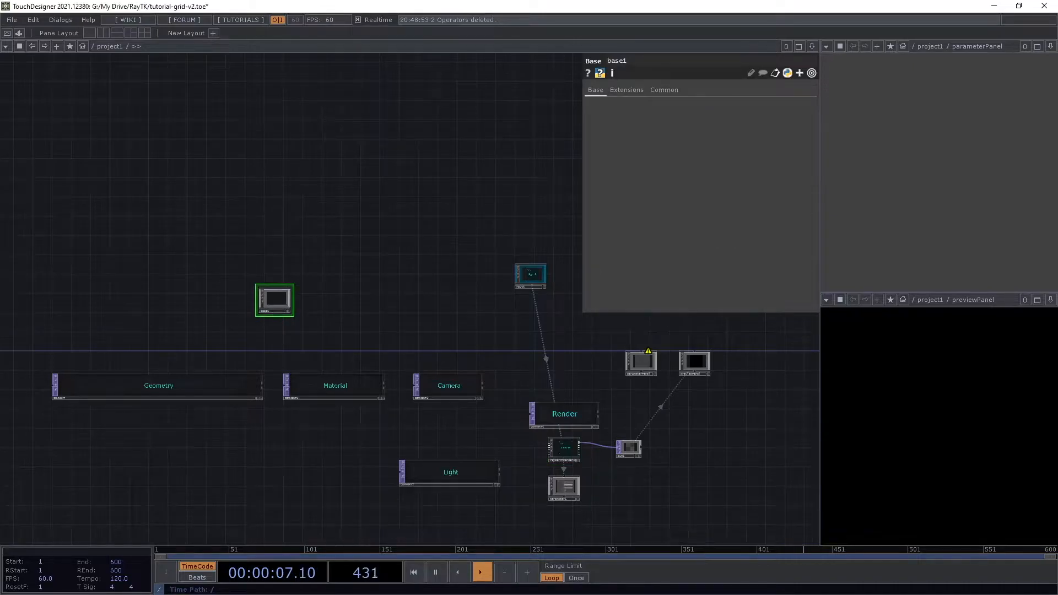
key(shift+h)
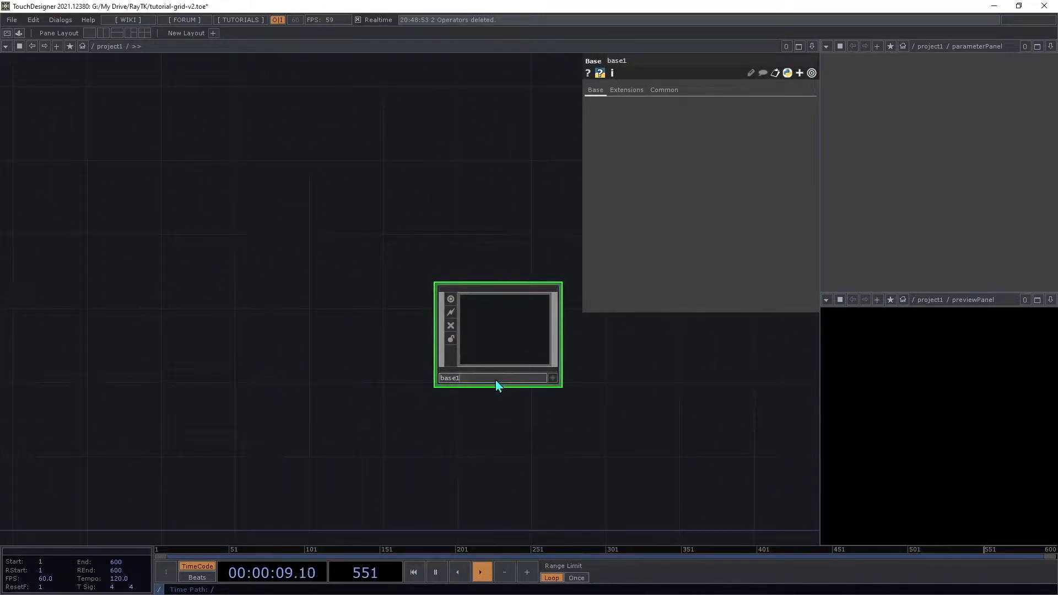
drag(495, 349, 272, 334)
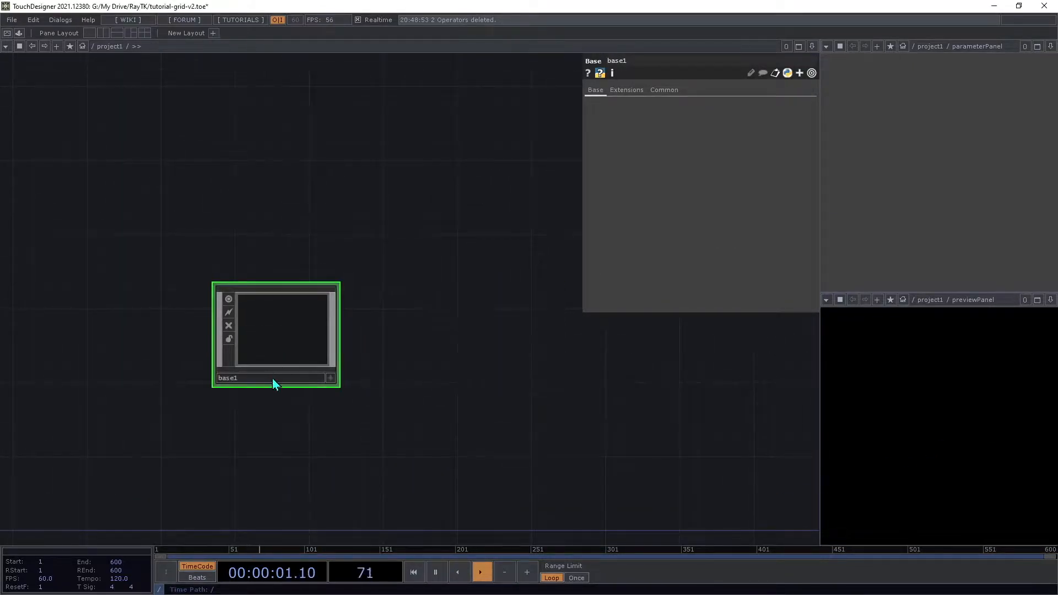
text(params)
key(Return)
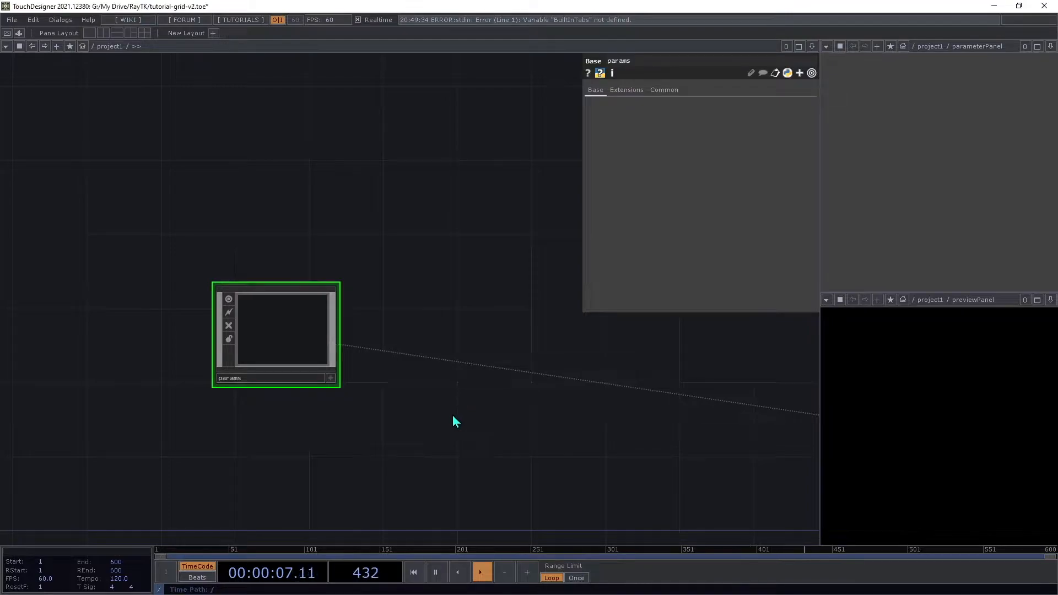
Add a Parameter CHOP beside the params component and set params as its source operator.
key(Tab)
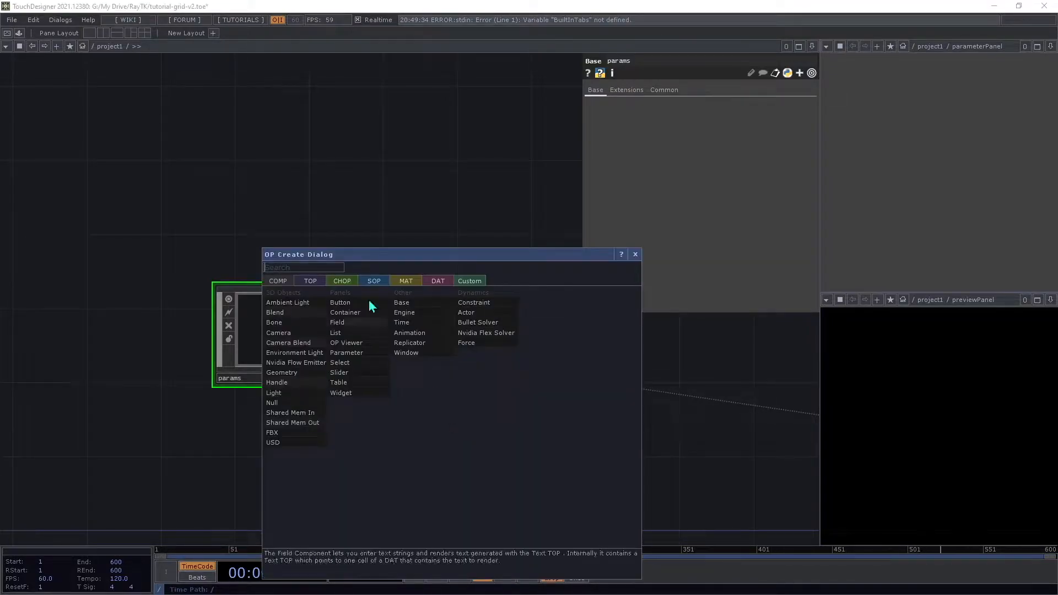
click(340, 282)
text(para)
click(475, 543)
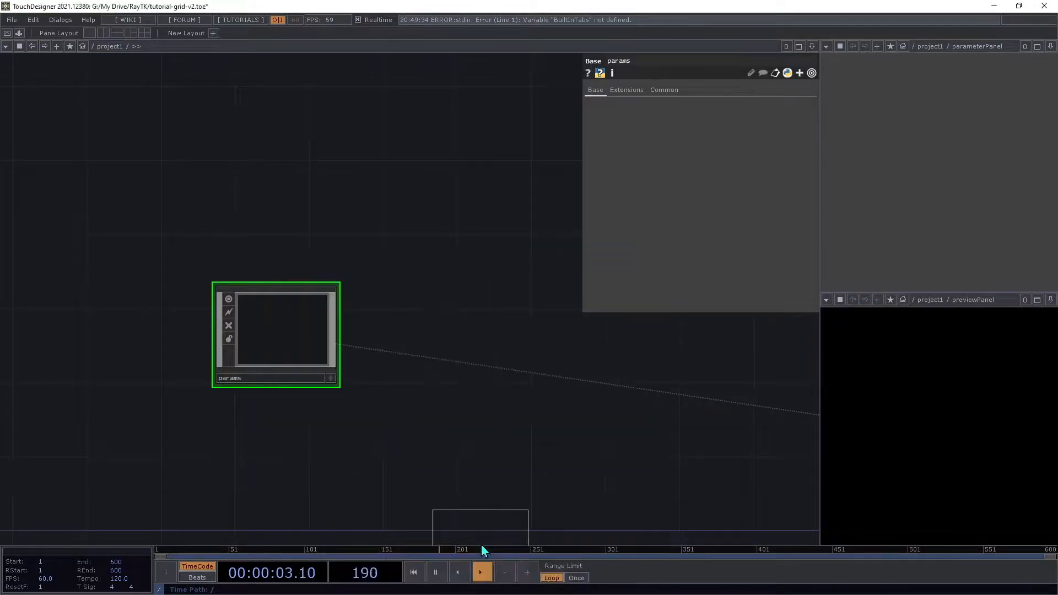
click(438, 406)
drag(276, 342, 403, 419)
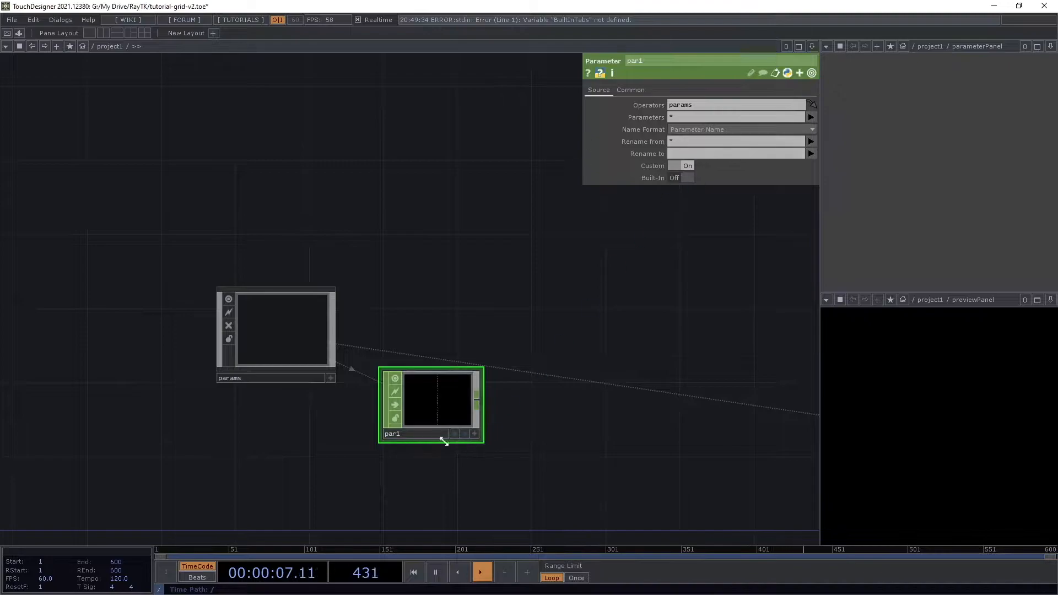
Connect a Null CHOP to the Parameter CHOP's output and rename it param_vals.
click(477, 400)
click(585, 416)
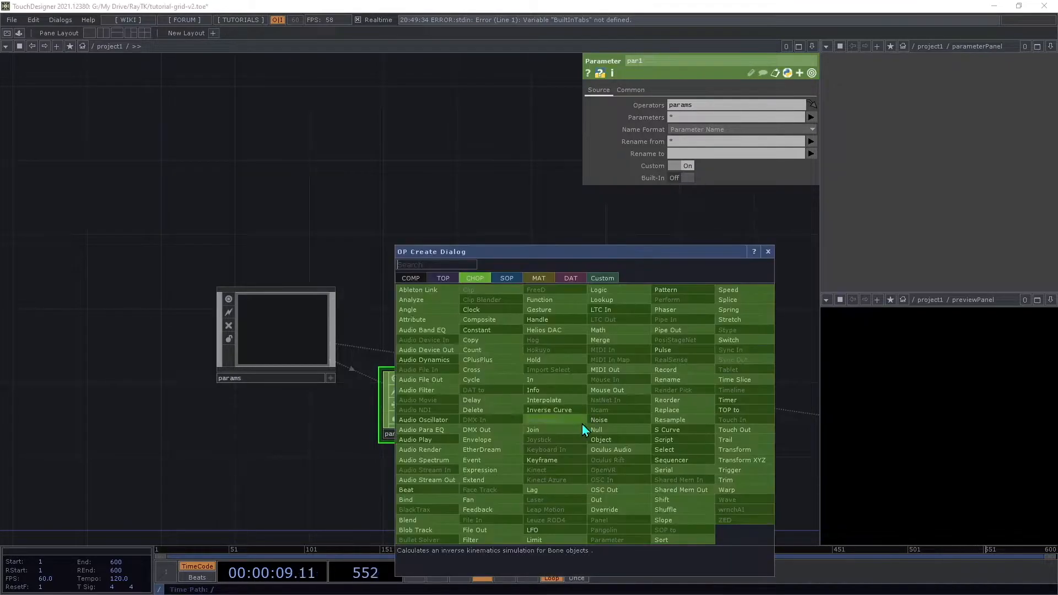
click(620, 438)
click(603, 414)
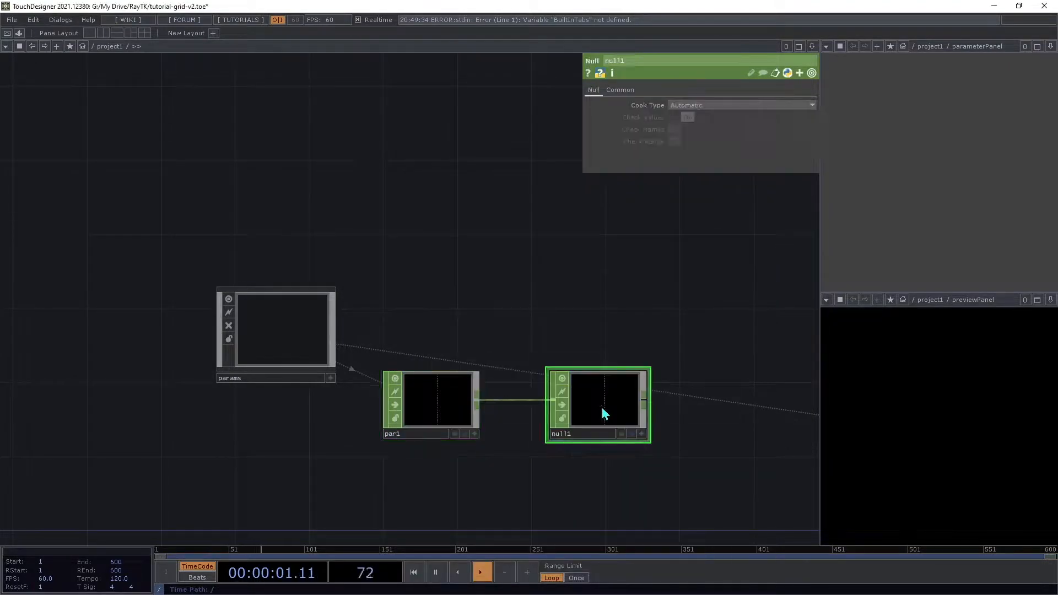
click(589, 435)
text(param_vals)
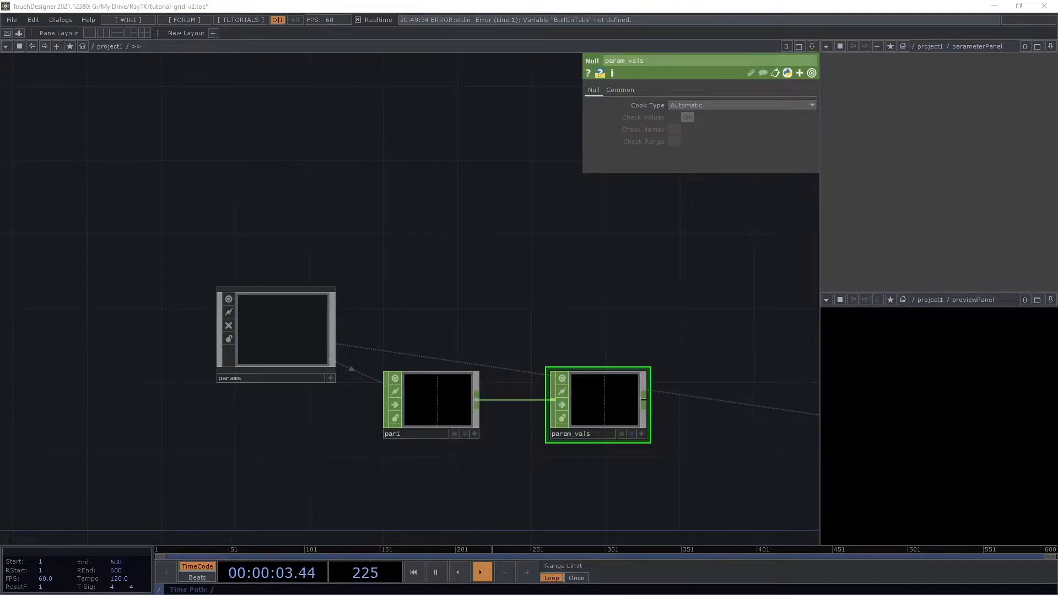
Add a boxFrameSdf operator from the RayTK palette and place it beneath the start of the Geometry comment.
scroll(597, 375, down, 5)
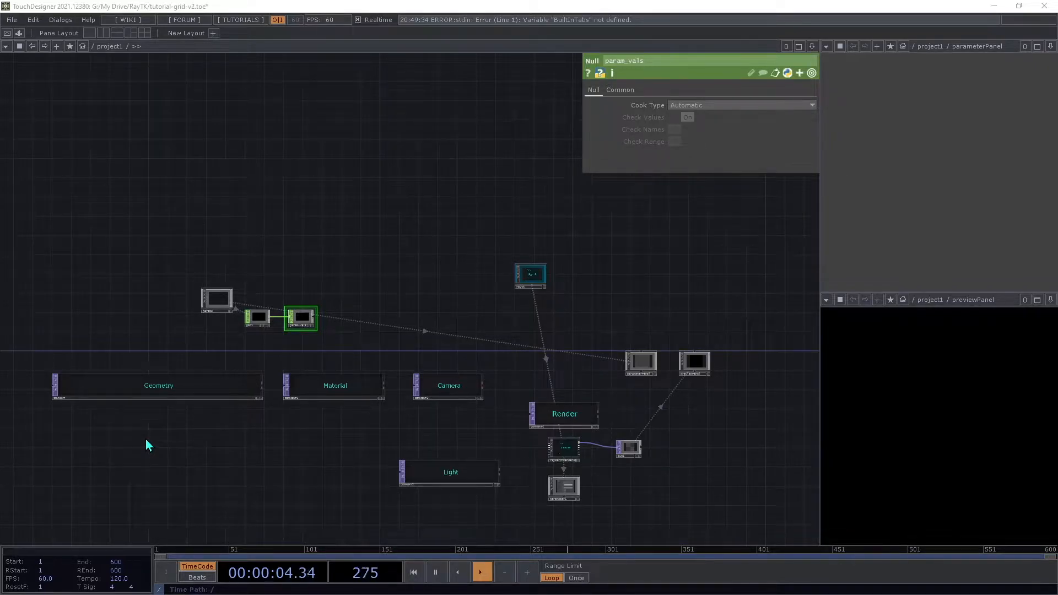
key(alt+r)
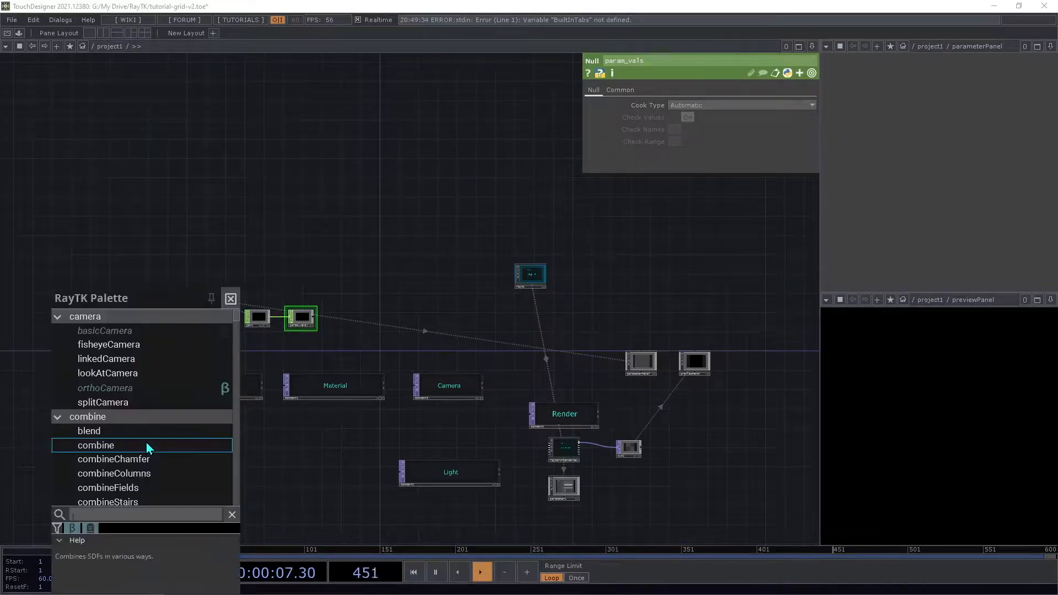
text(boxF)
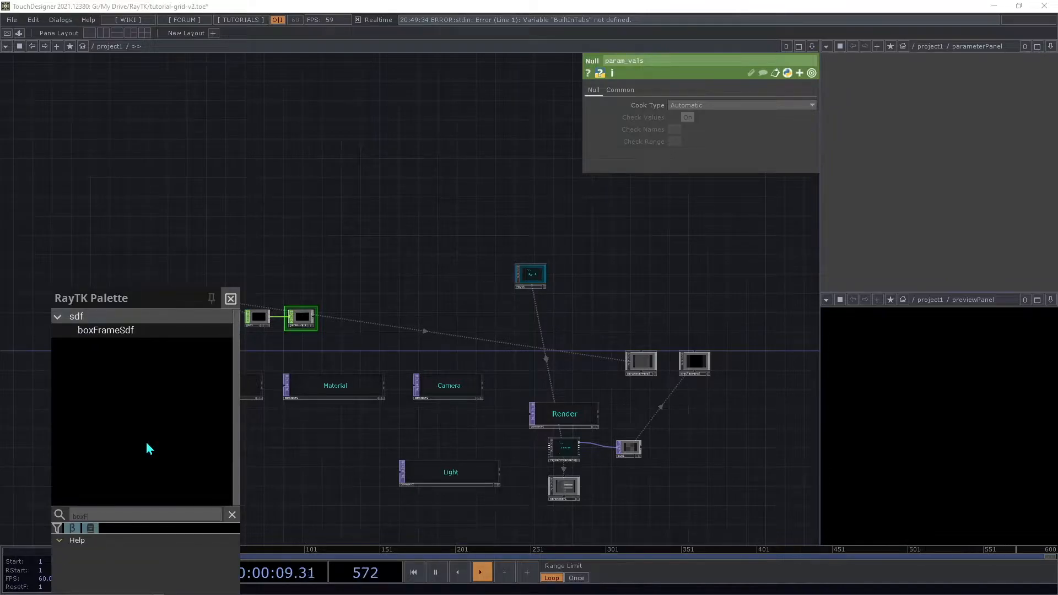
click(123, 330)
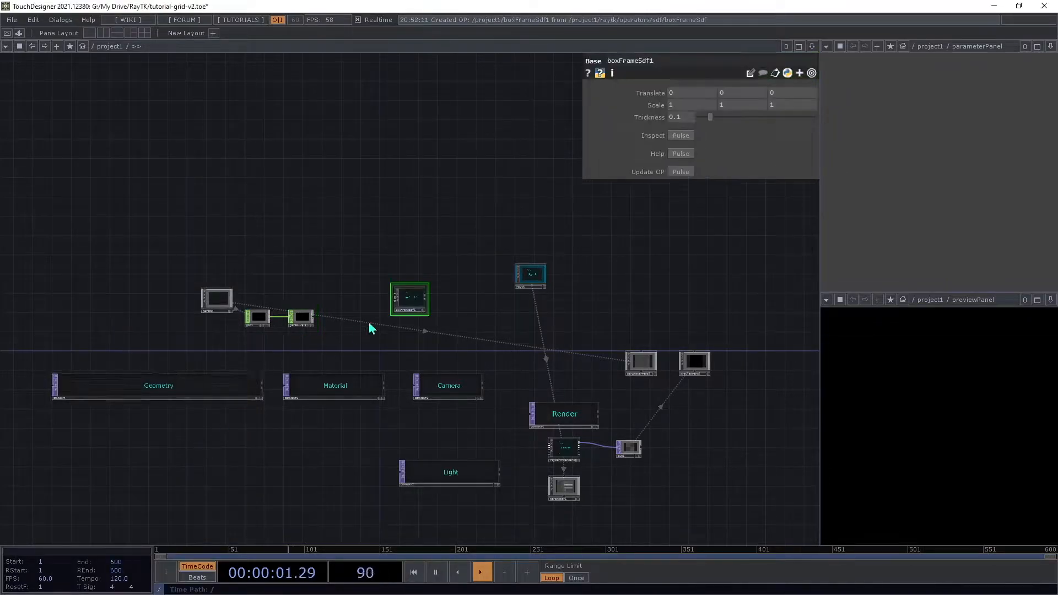
click(87, 425)
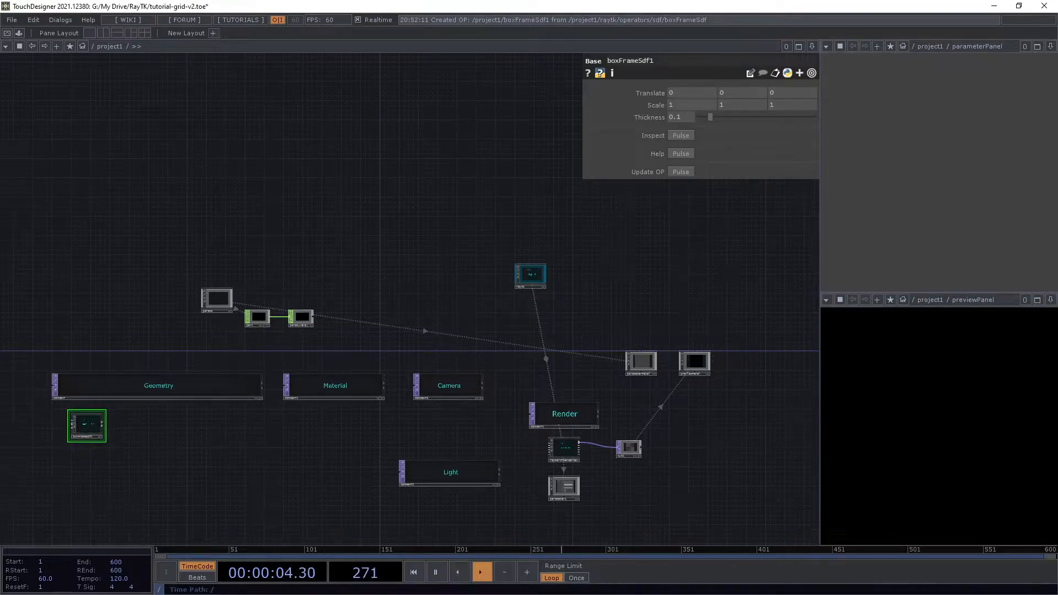
scroll(100, 465, up, 5)
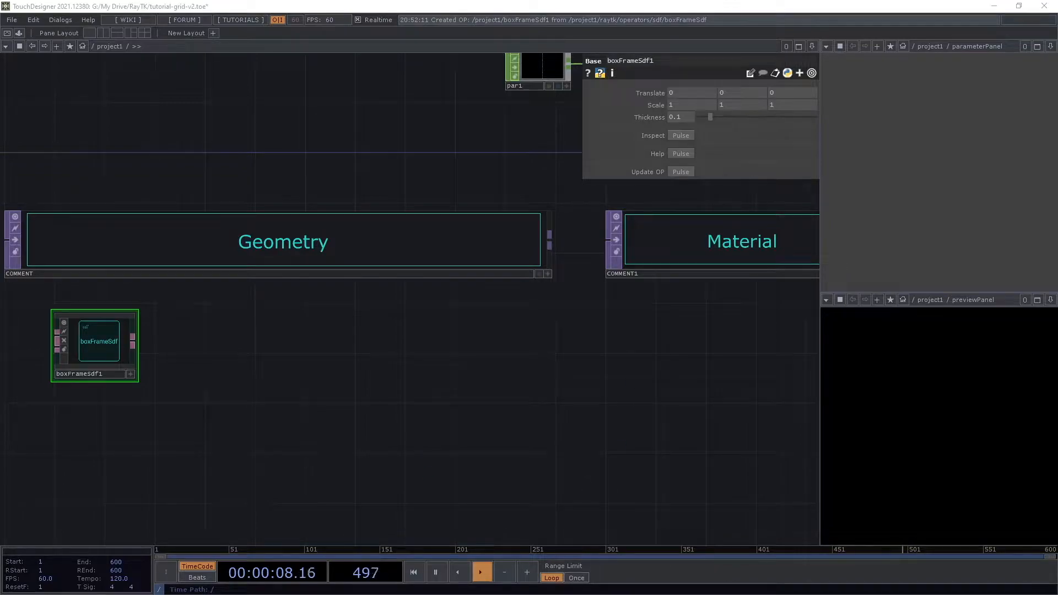
Connect the boxFrameSdf output to the first input of the renderer under the Render comment.
scroll(158, 427, down, 5)
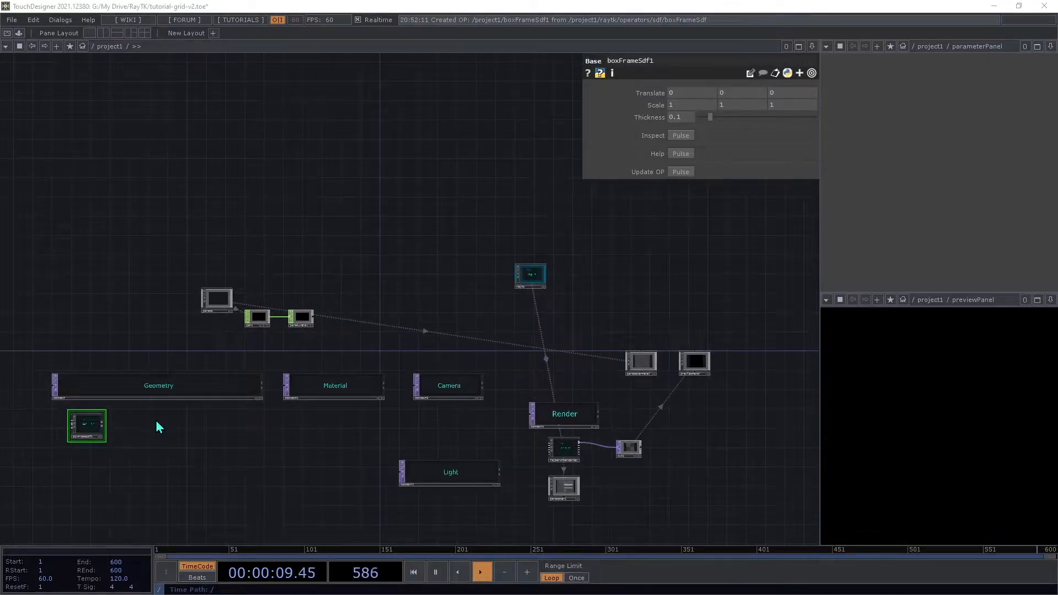
click(104, 427)
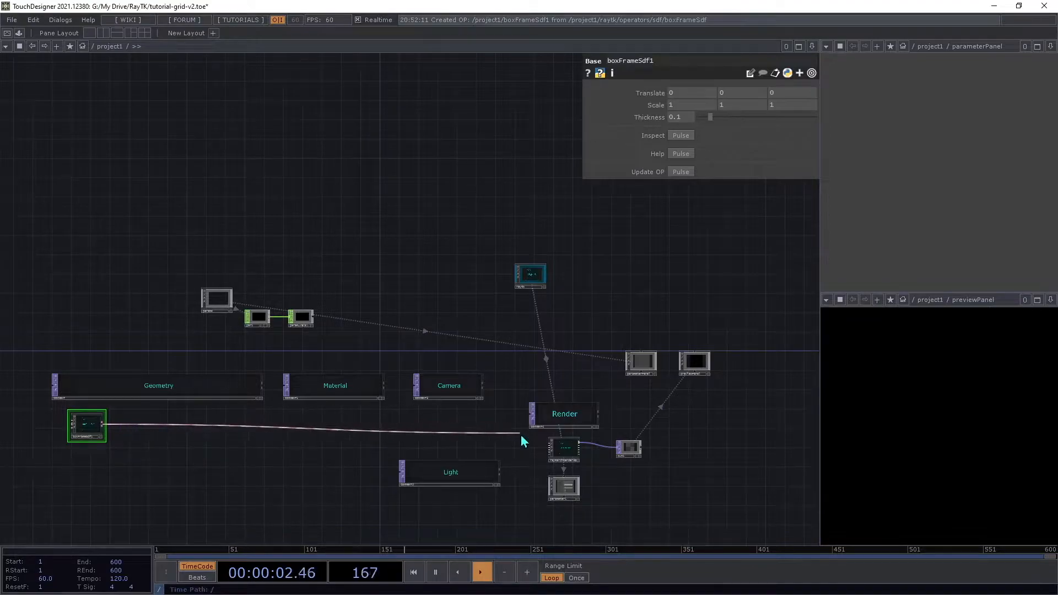
click(546, 446)
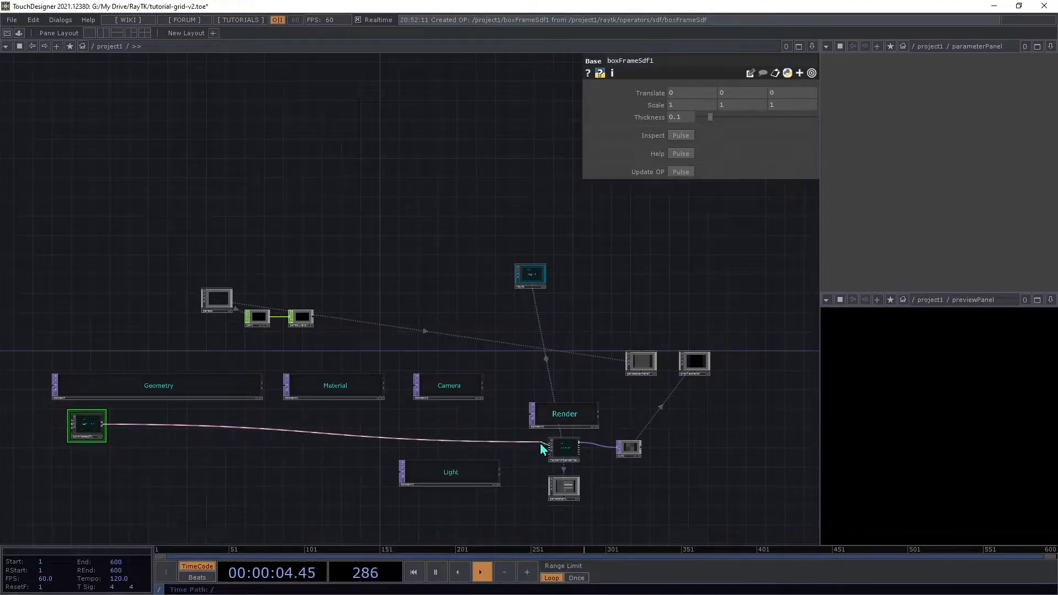
click(546, 444)
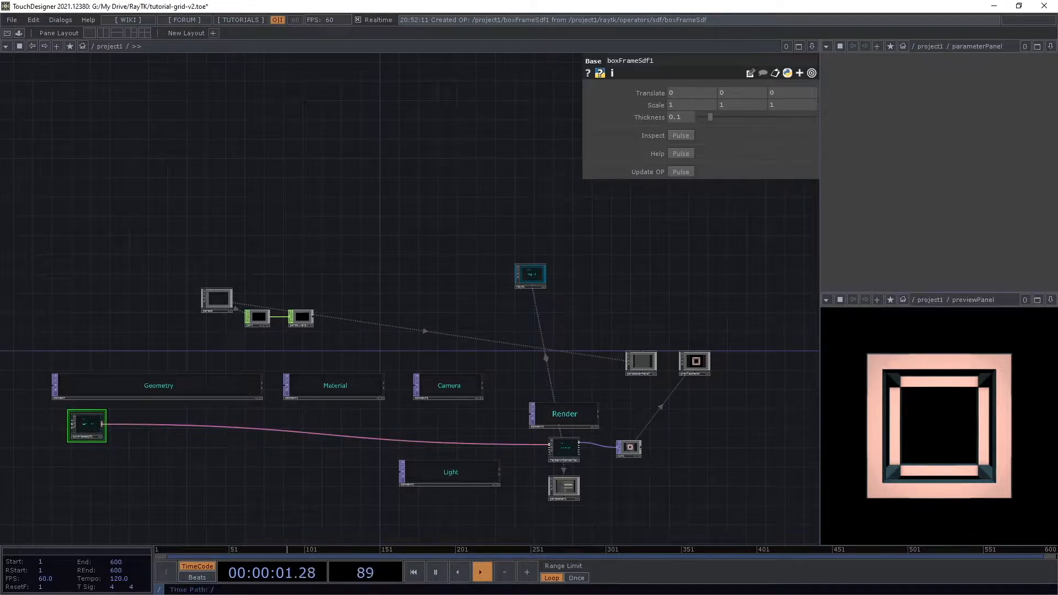
Add an XYZ custom parameter named Spacing to the params component.
scroll(195, 286, up, 5)
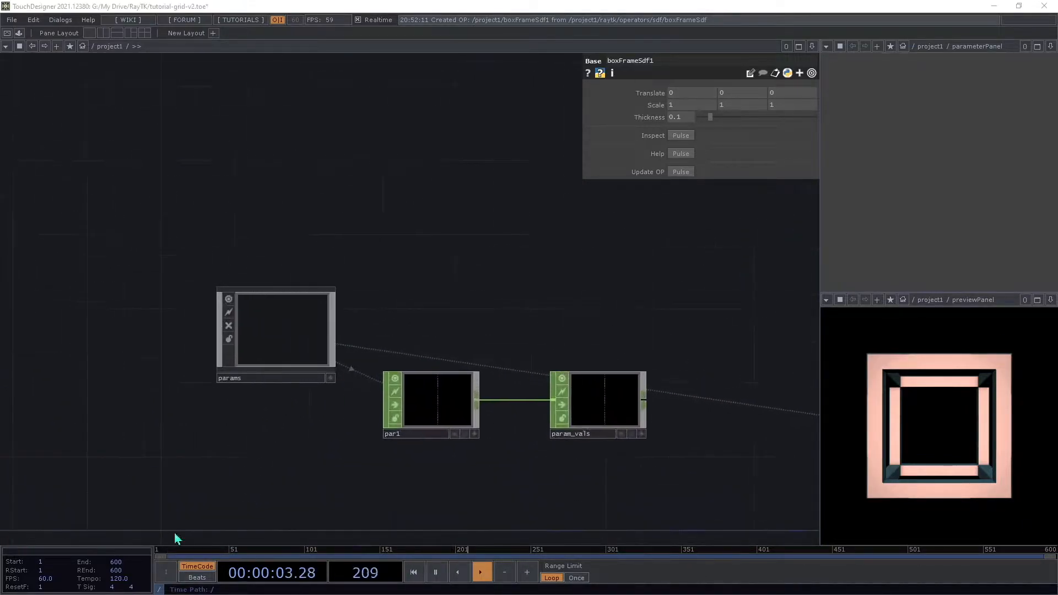
click(289, 357)
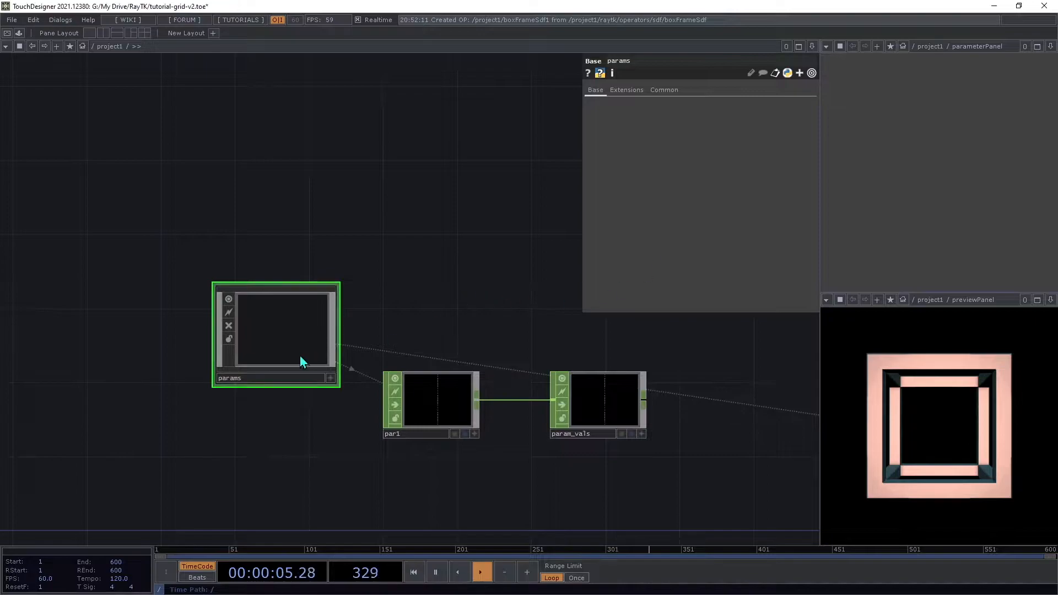
right_click(269, 341)
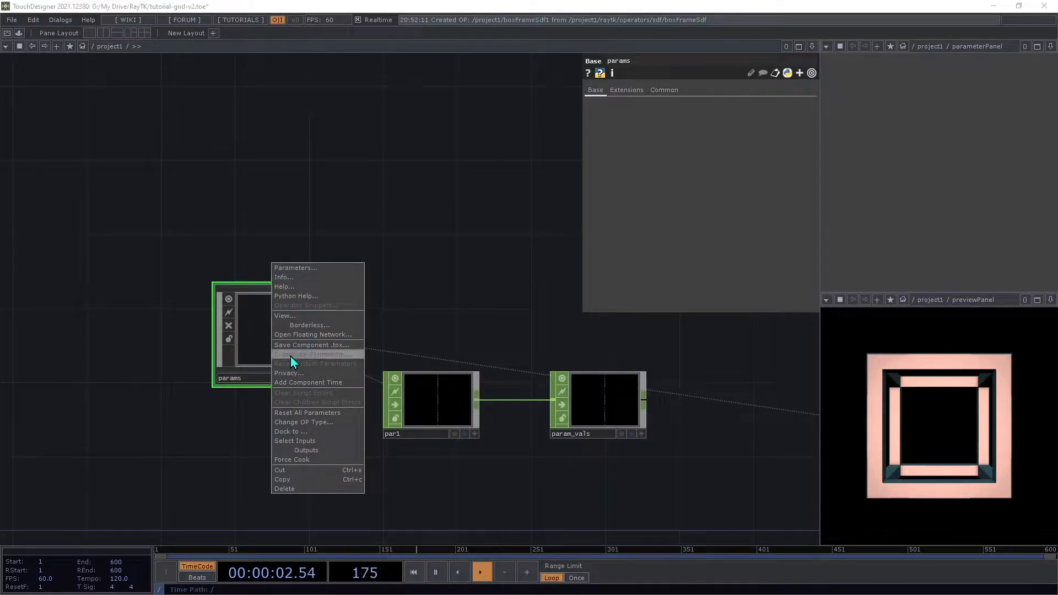
click(289, 356)
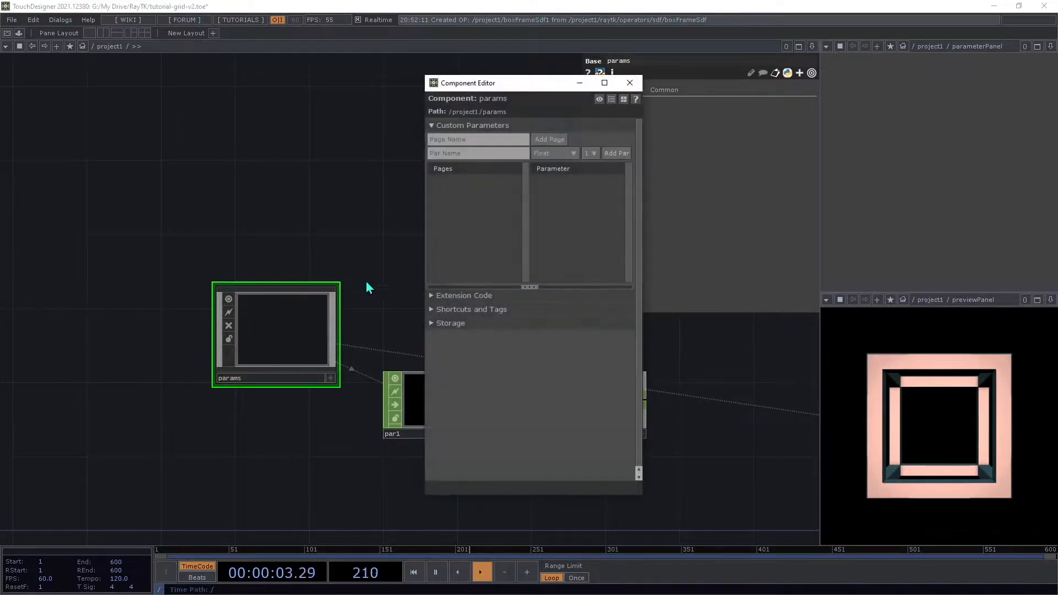
click(570, 153)
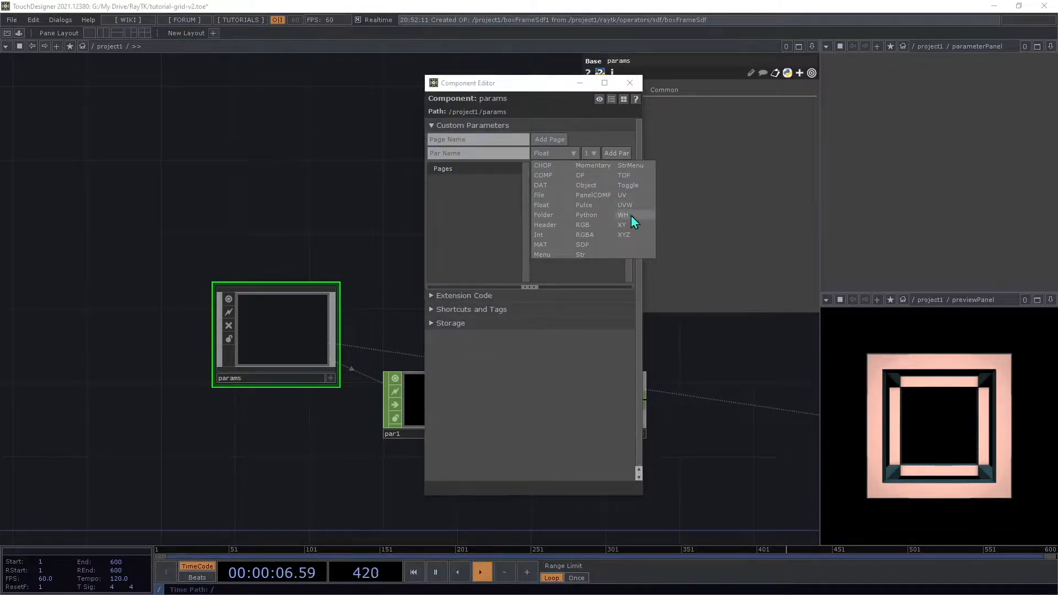
click(636, 235)
click(513, 157)
text(Spacing)
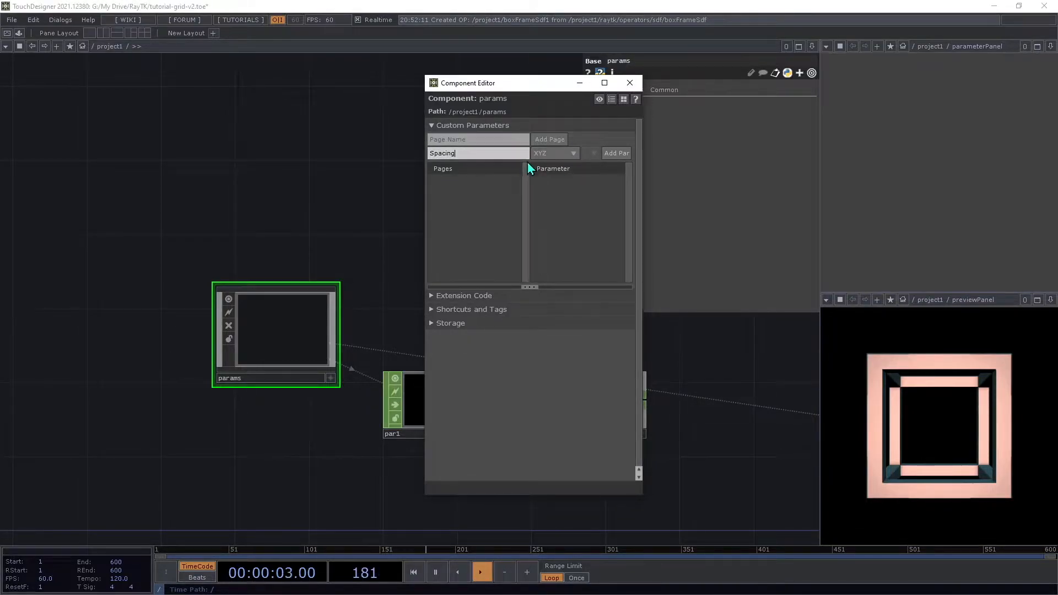
click(621, 153)
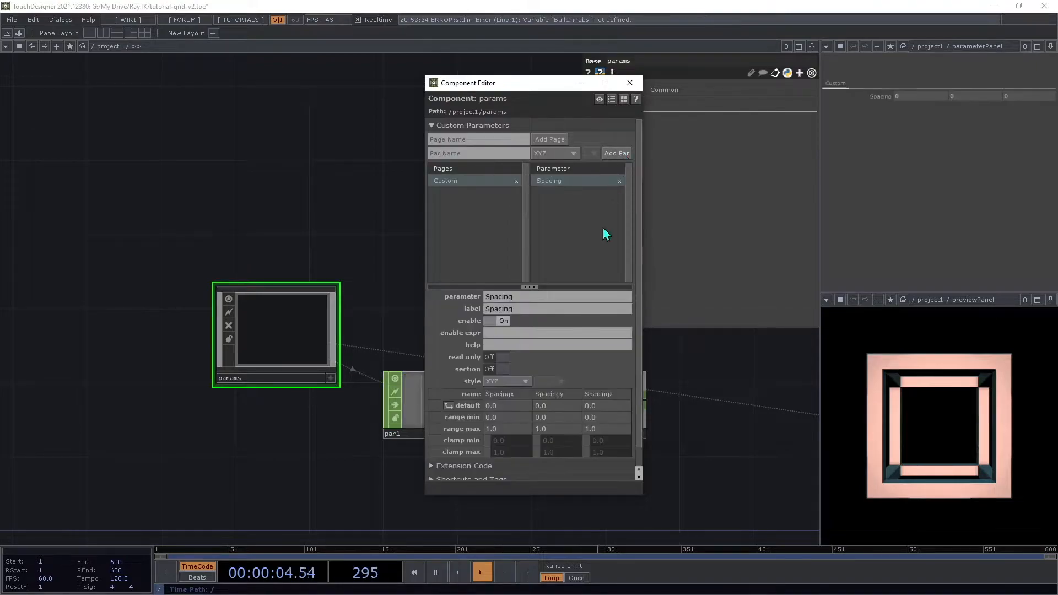
Set the default of all three Spacing components to 1.5.
click(518, 406)
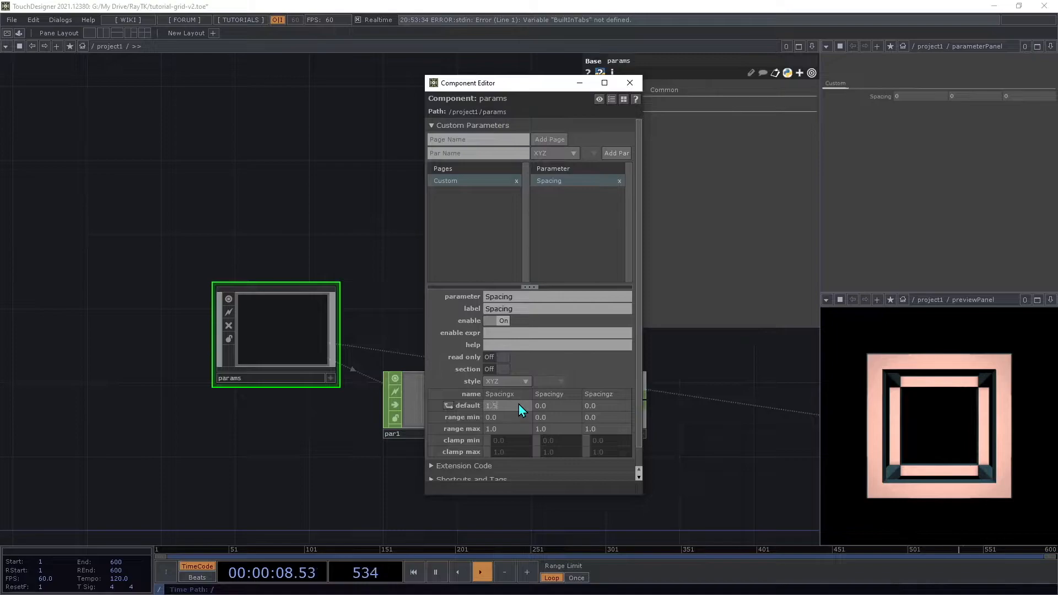
key(Tab)
key(Tab)
text(1.5)
key(Tab)
key(Tab)
key(Tab)
text(1.5)
key(Tab)
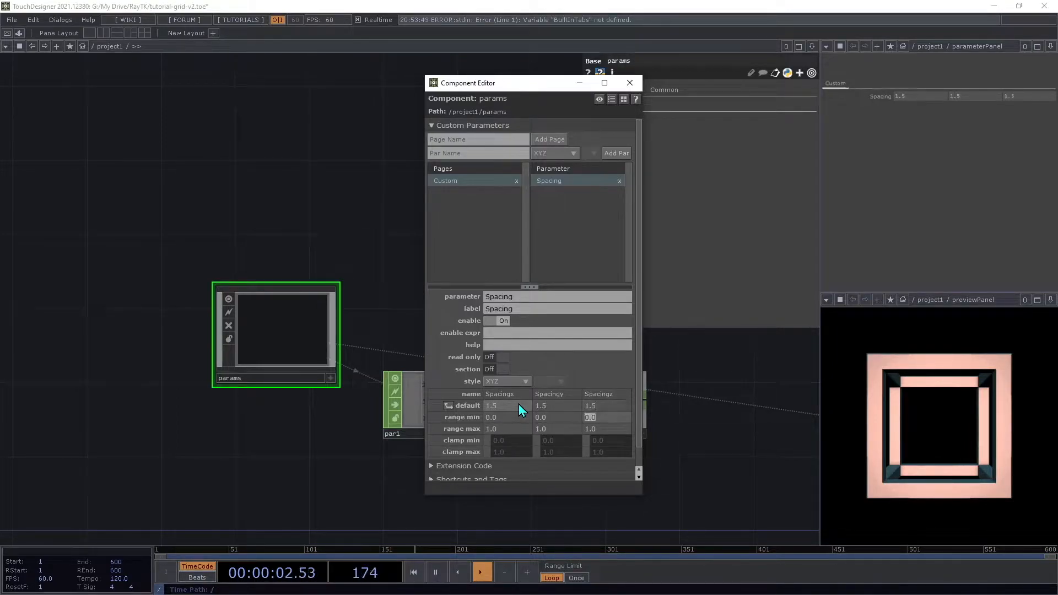
Add a single Float custom parameter named Thickness to the params component.
click(507, 153)
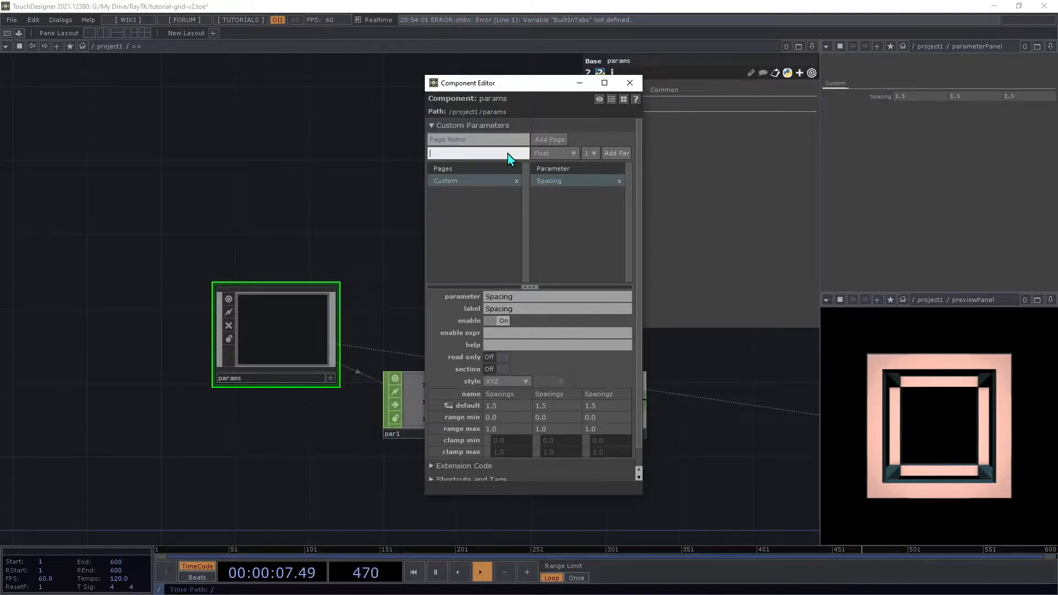
text(Thickness)
click(622, 157)
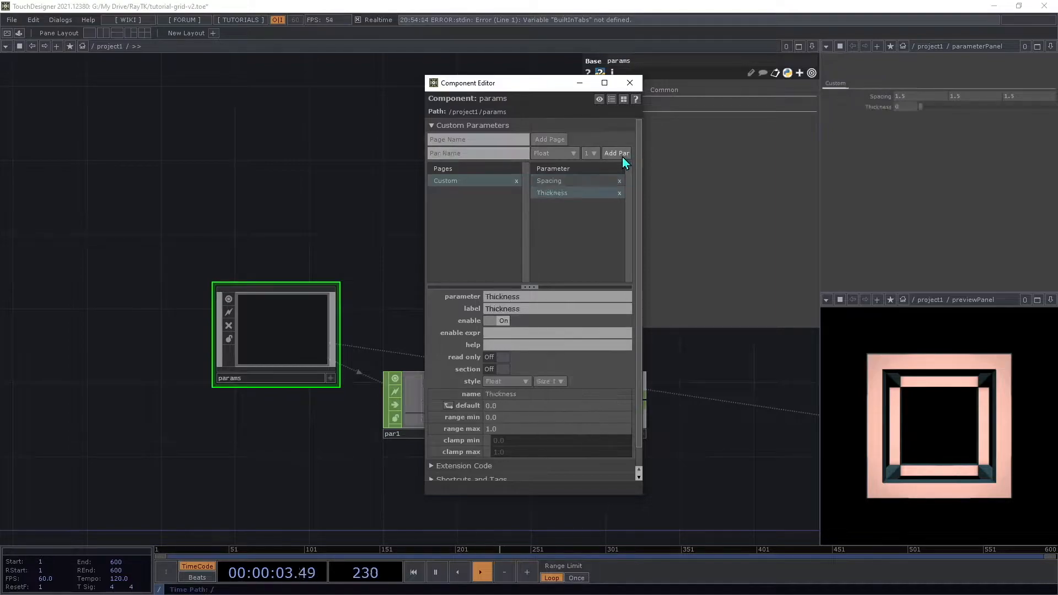
Set Thickness to a range maximum of 0.1 and a default of 0.02, and close the component editor.
click(544, 427)
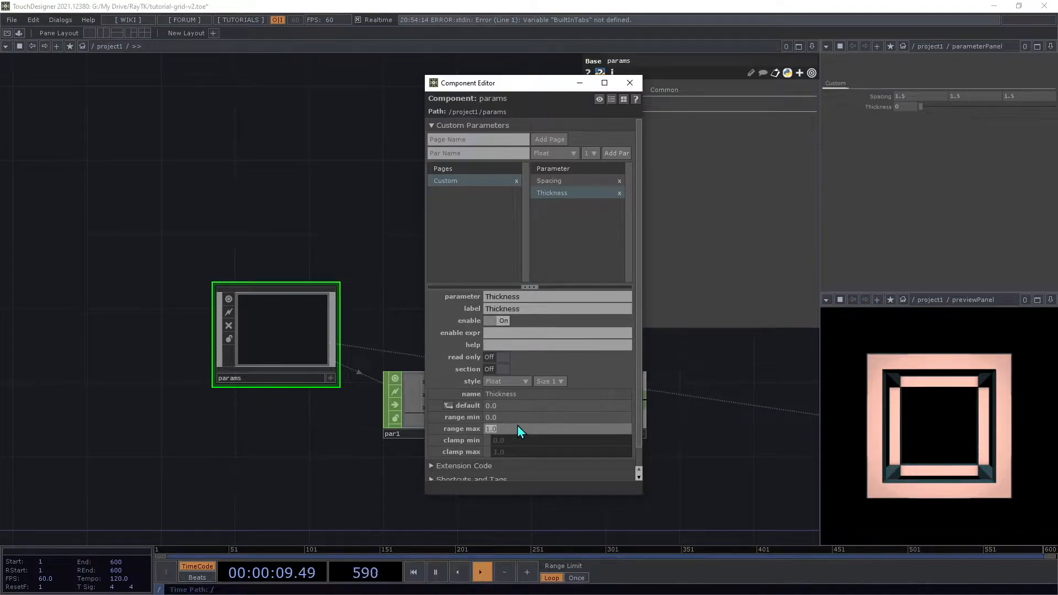
text(0.1)
click(511, 409)
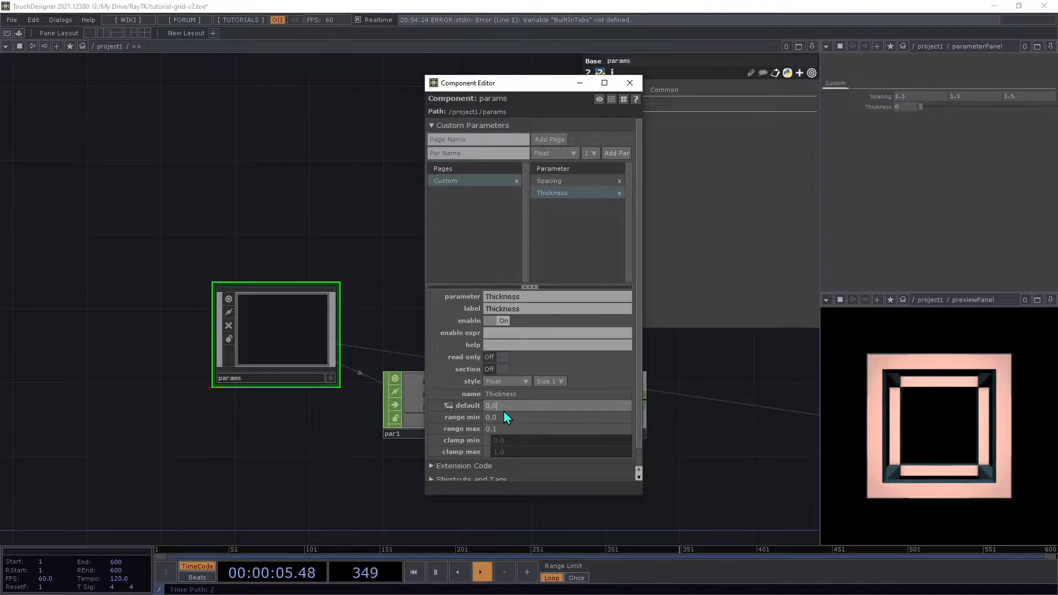
text(2)
key(Tab)
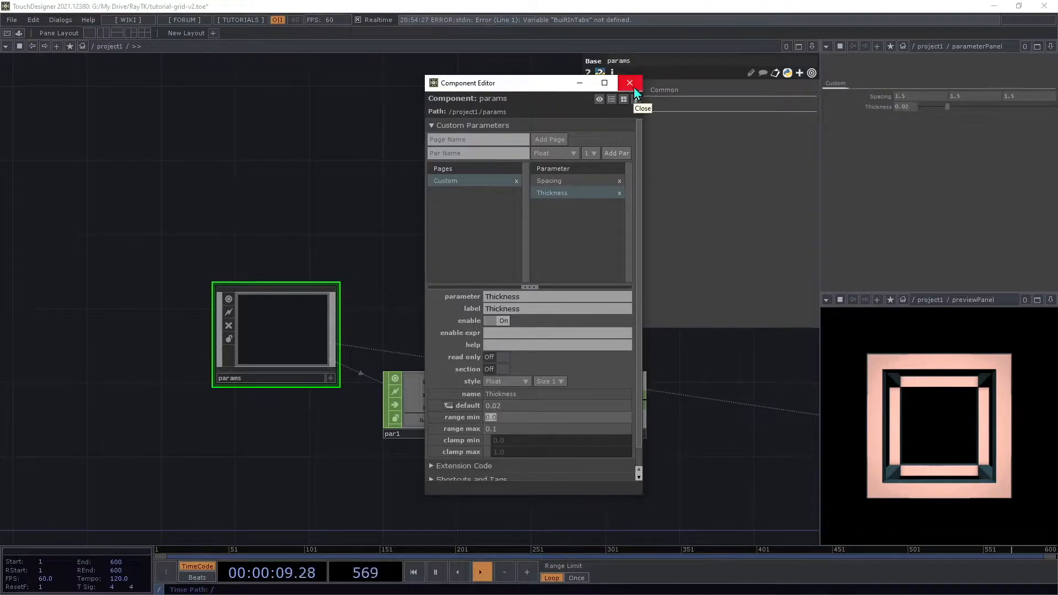
click(634, 87)
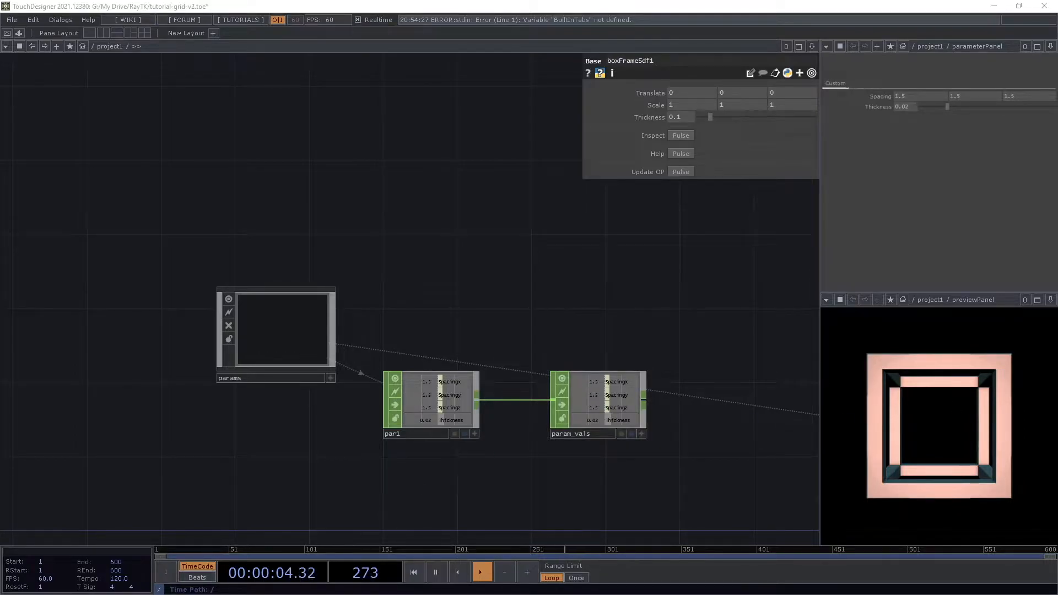
Move the Parameter CHOP and the param_vals Null together to just above the Geometry comment.
scroll(196, 288, down, 6)
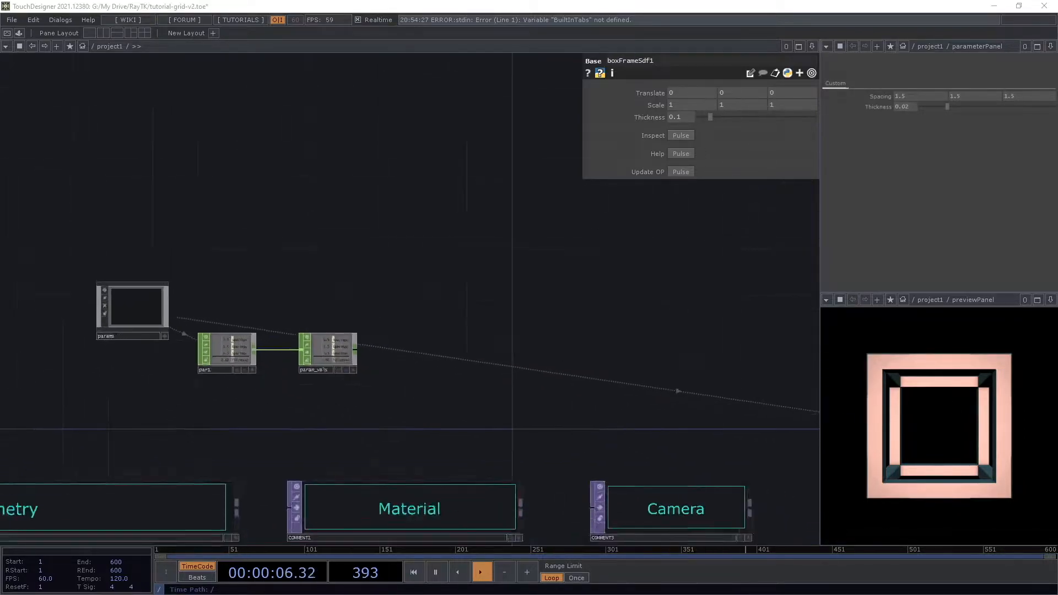
drag(310, 324, 137, 360)
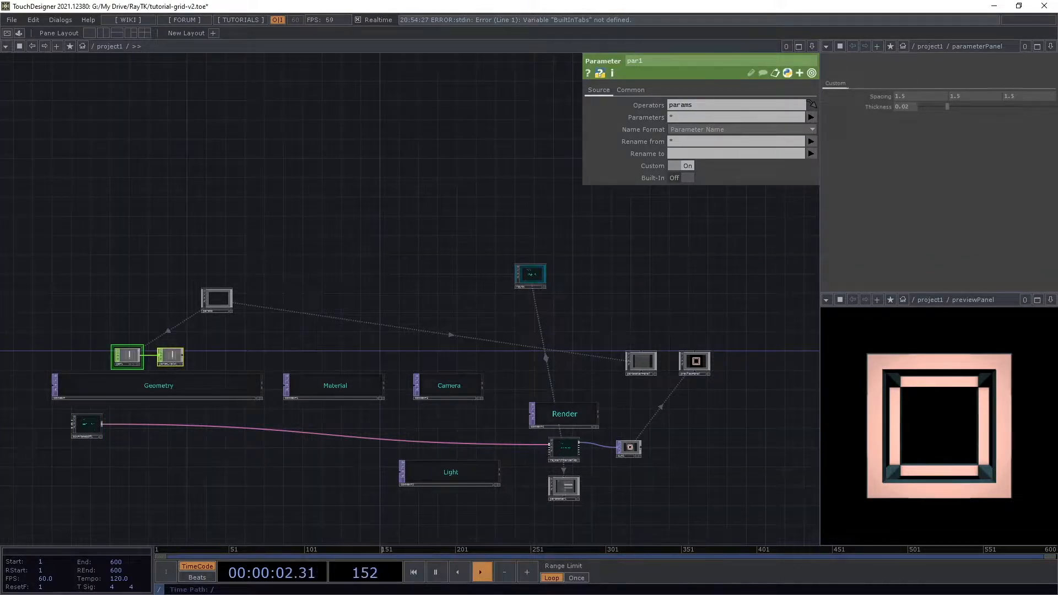
scroll(116, 460, up, 5)
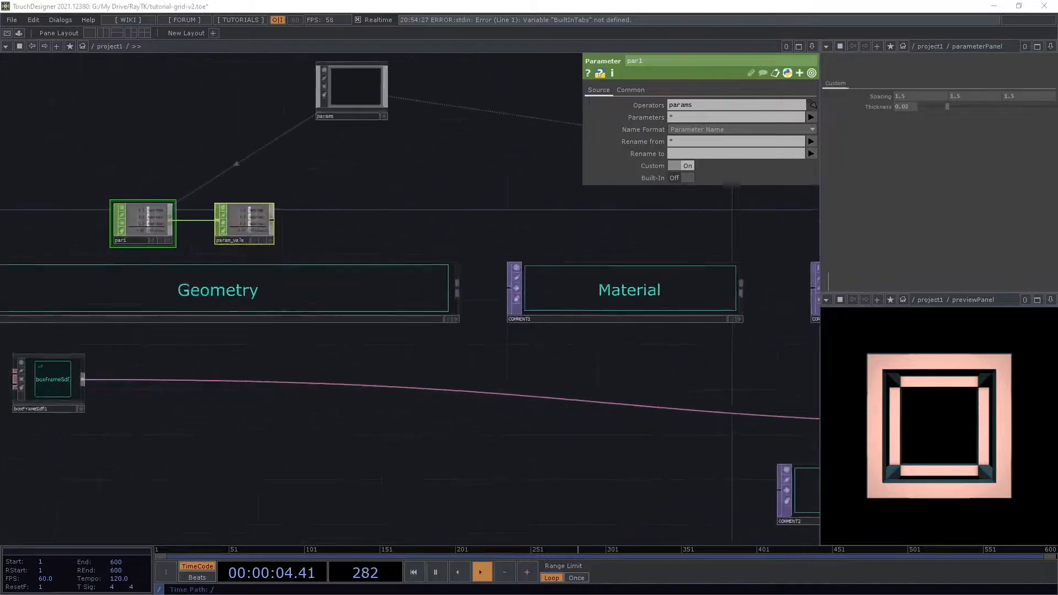
drag(530, 409, 588, 371)
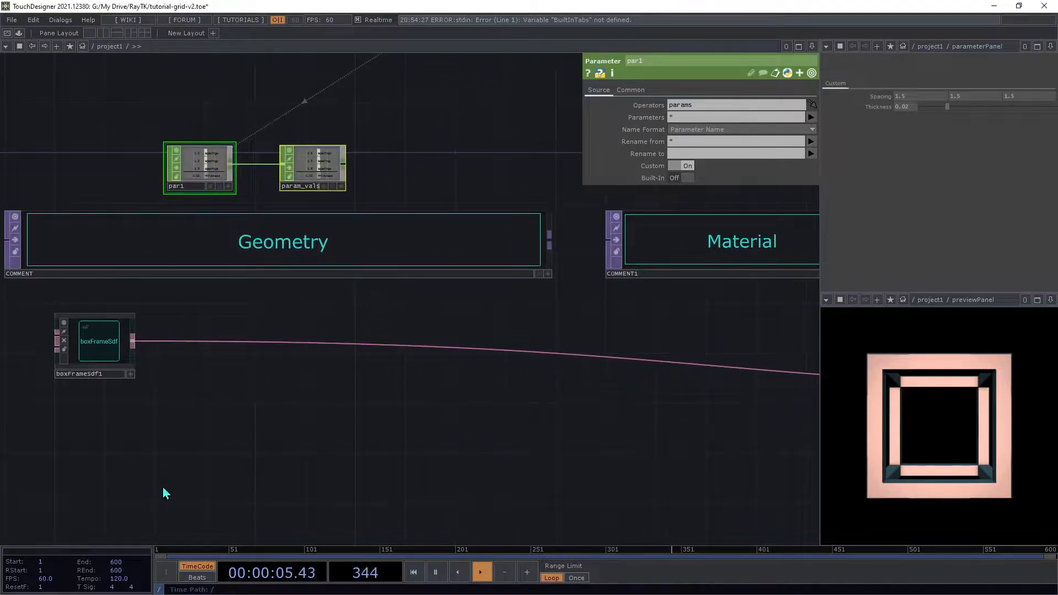
Link boxFrameSdf's Scale x, y, z and Thickness to the matching Spacing and Thickness channels of param_vals as CHOP references.
click(100, 362)
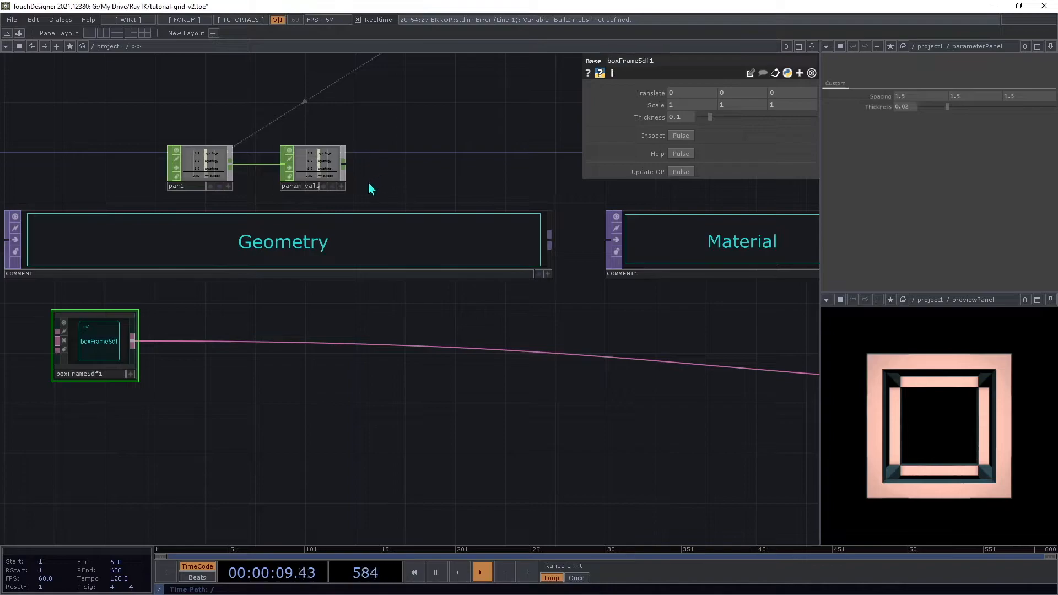
click(341, 187)
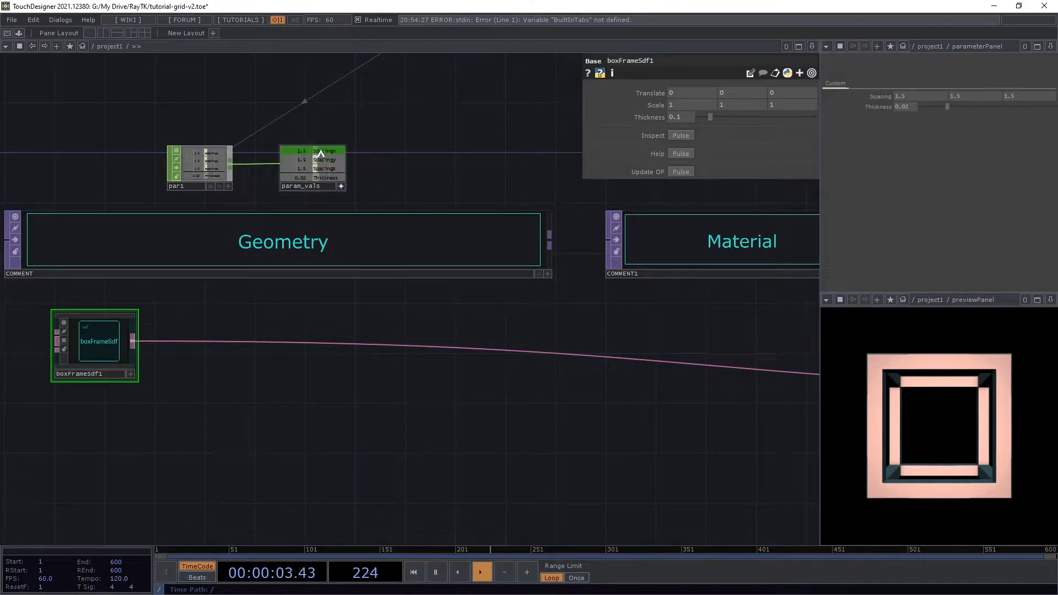
drag(320, 155, 670, 105)
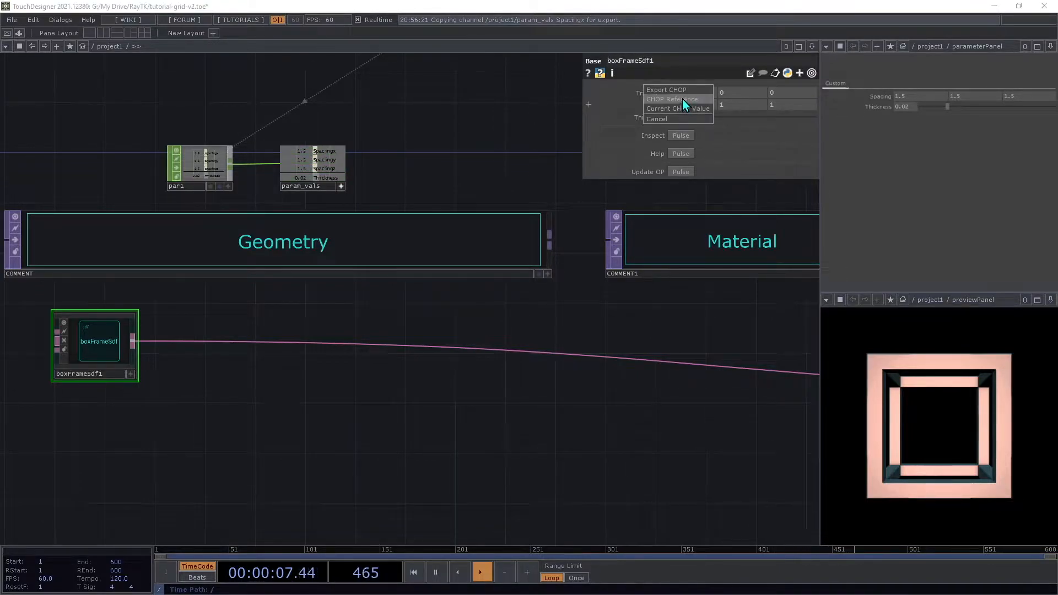
click(682, 98)
drag(321, 159, 748, 113)
click(741, 101)
drag(329, 173, 771, 107)
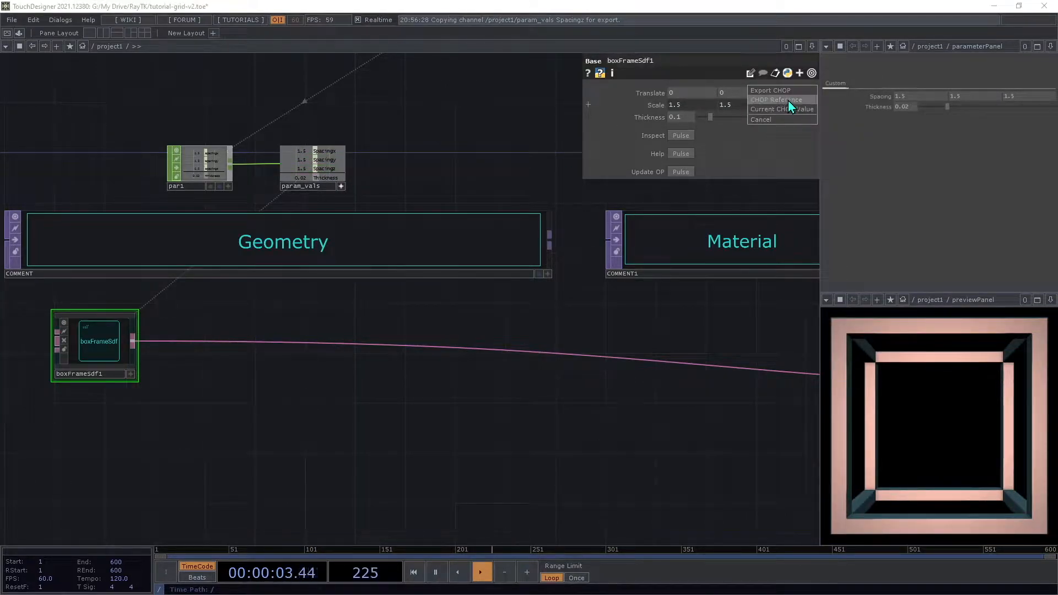
click(788, 103)
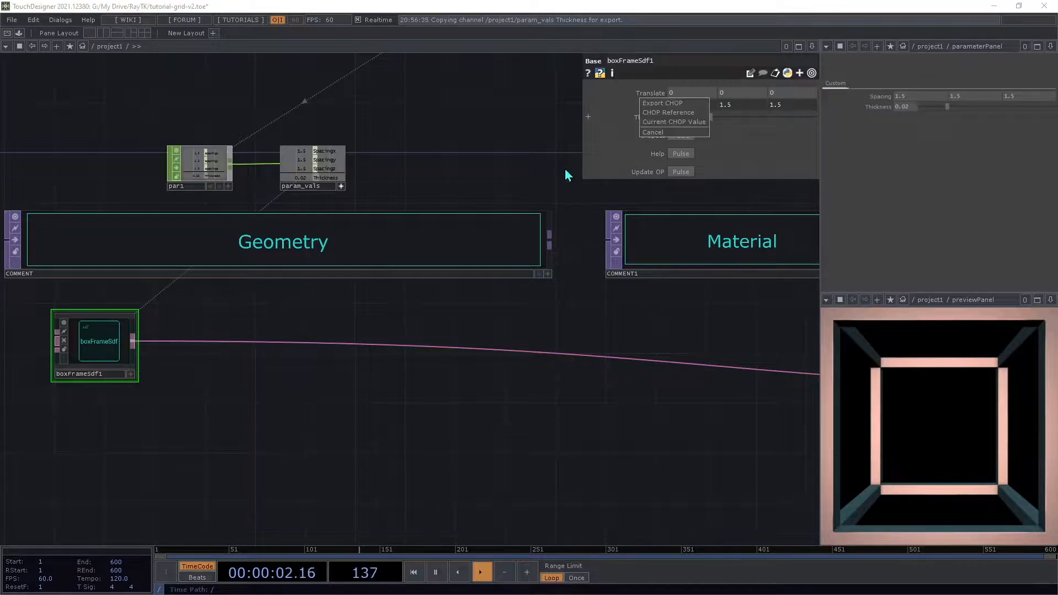
click(667, 113)
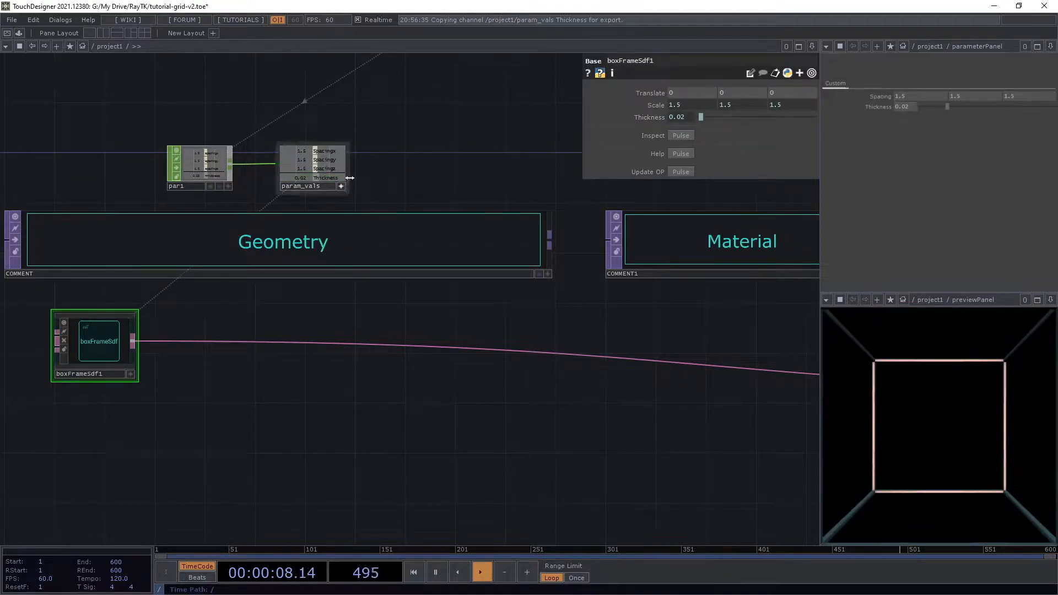
Halve the box frame's scale by appending /2 to the Scalex, Scaley and Scalez expressions.
mouse_move(652, 113)
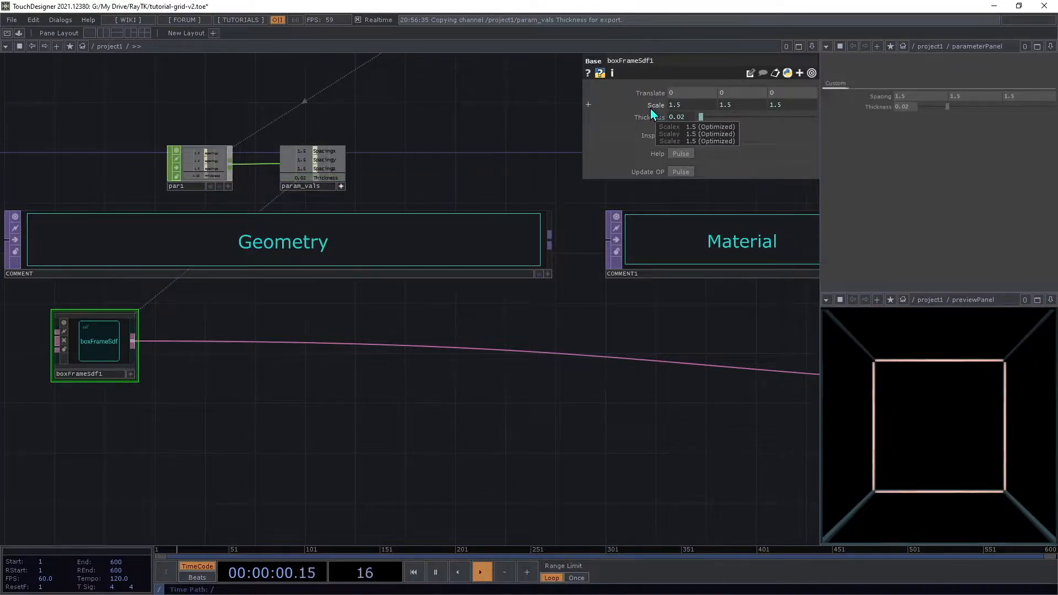
click(651, 109)
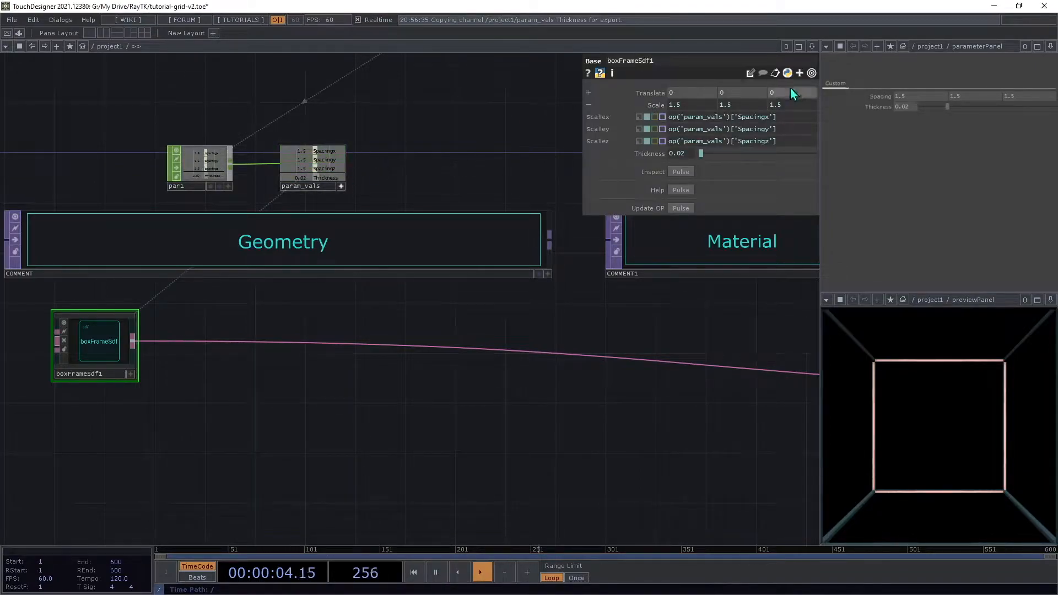
click(805, 116)
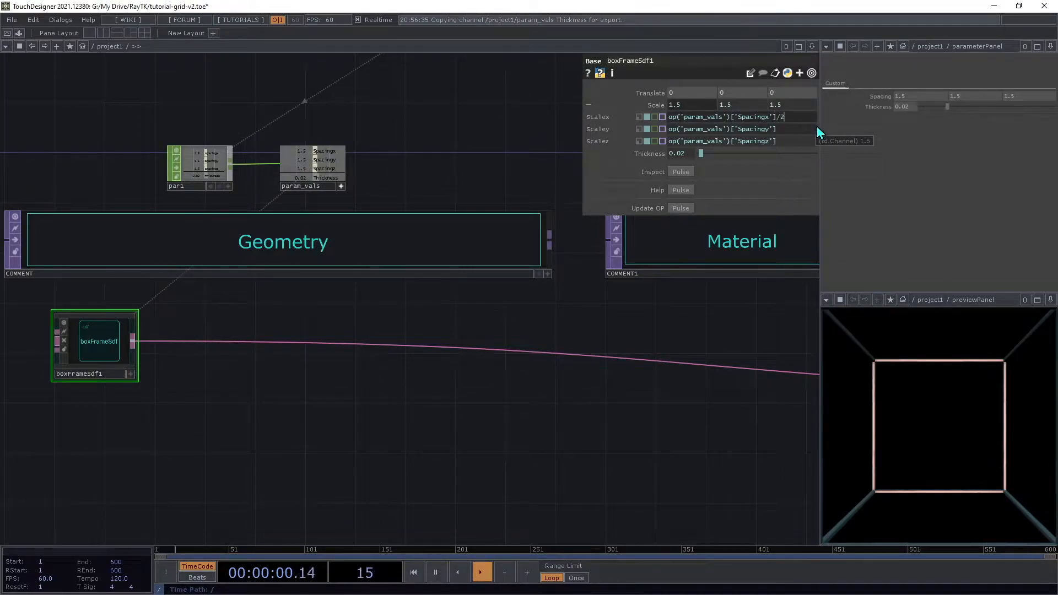
click(802, 130)
text(/2)
click(796, 146)
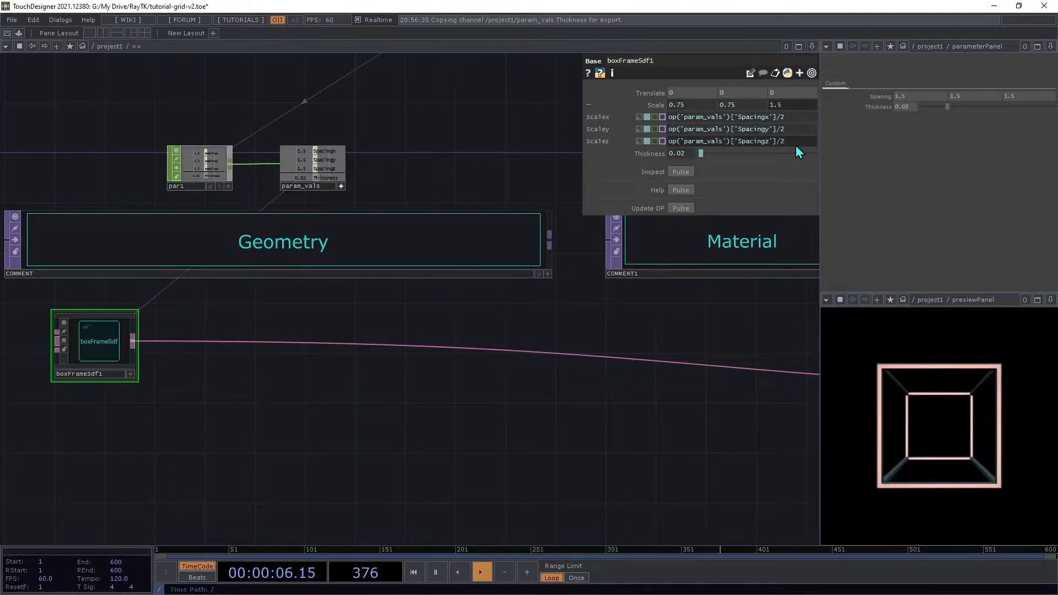
key(Tab)
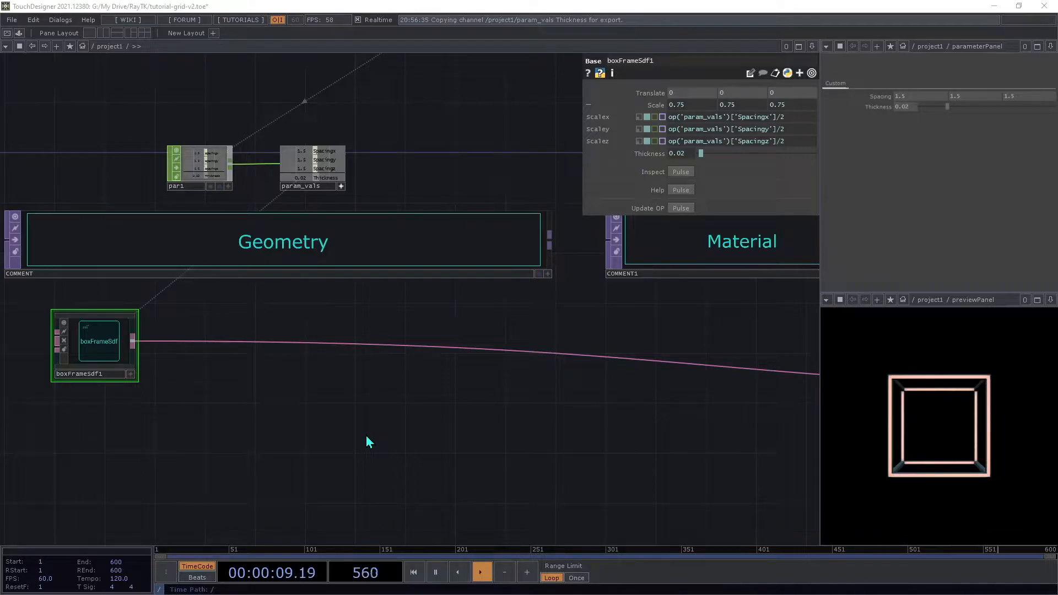
Add a RayTK modulo3D filter and insert it on the wire after boxFrameSdf1, in line with that node.
key(alt+r)
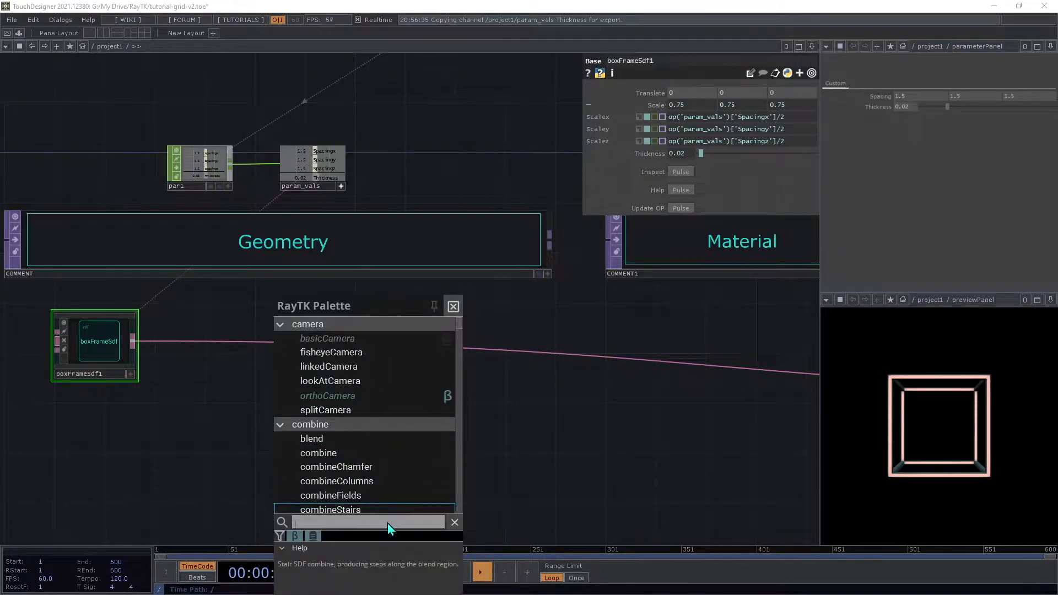
text(mod)
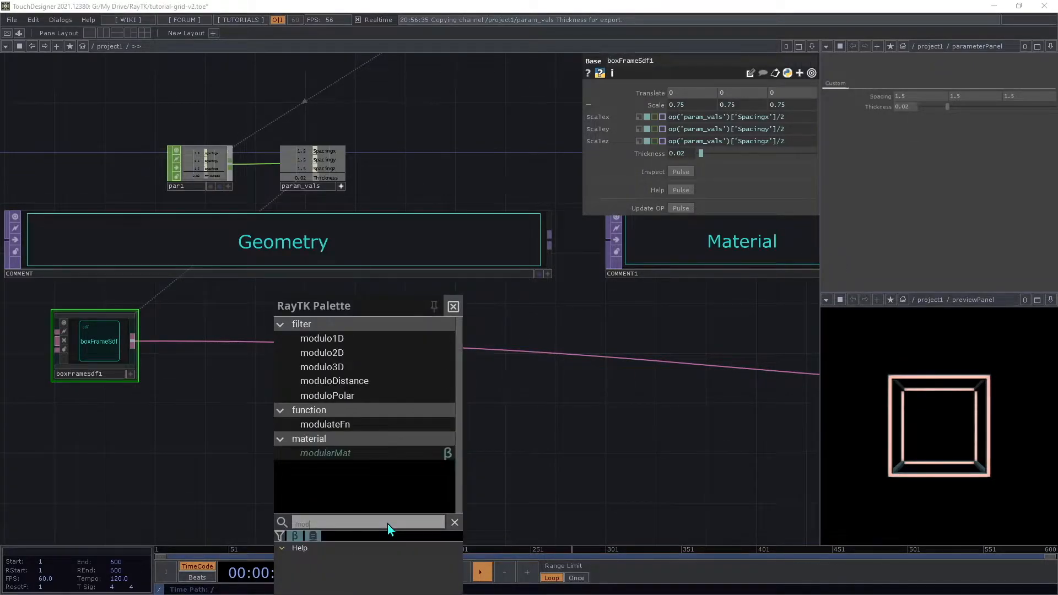
click(347, 367)
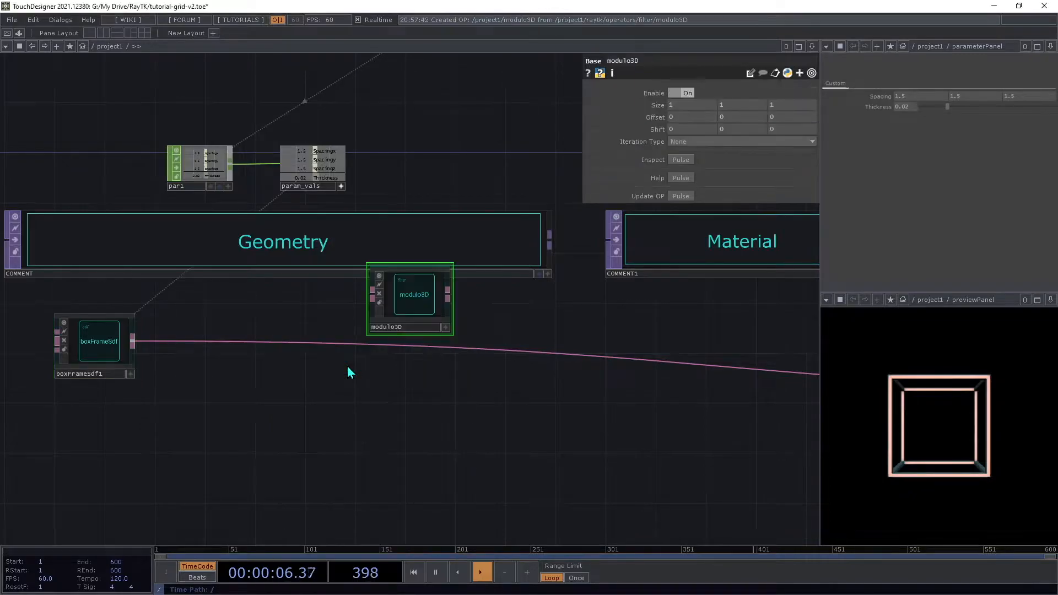
drag(413, 300, 133, 342)
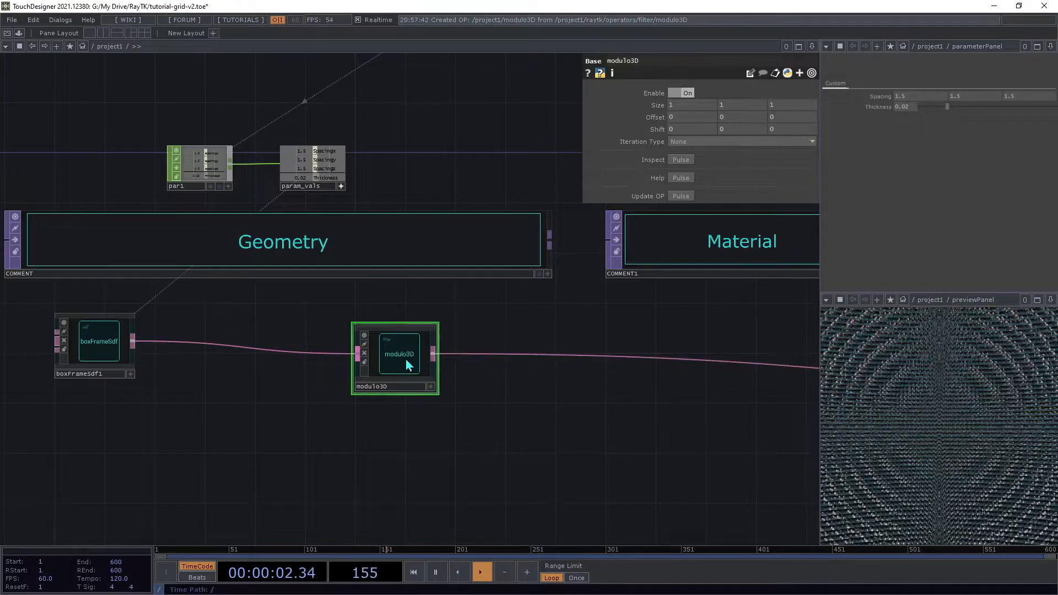
drag(400, 358, 398, 345)
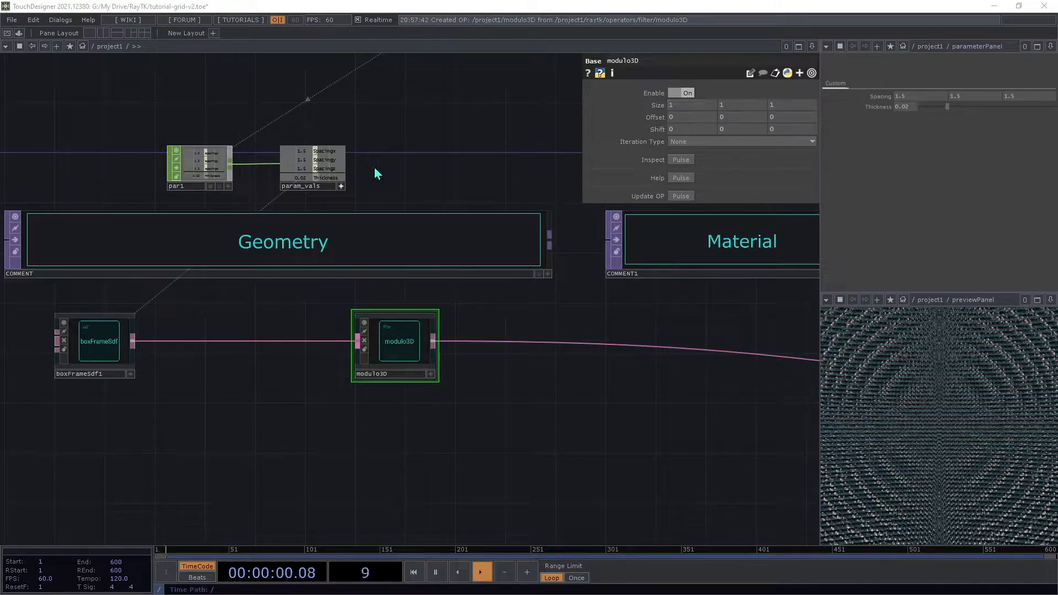
Link modulo3D's Size x, y and z to the Spacingx, Spacingy and Spacingz channels of param_vals as CHOP references.
drag(325, 156, 684, 106)
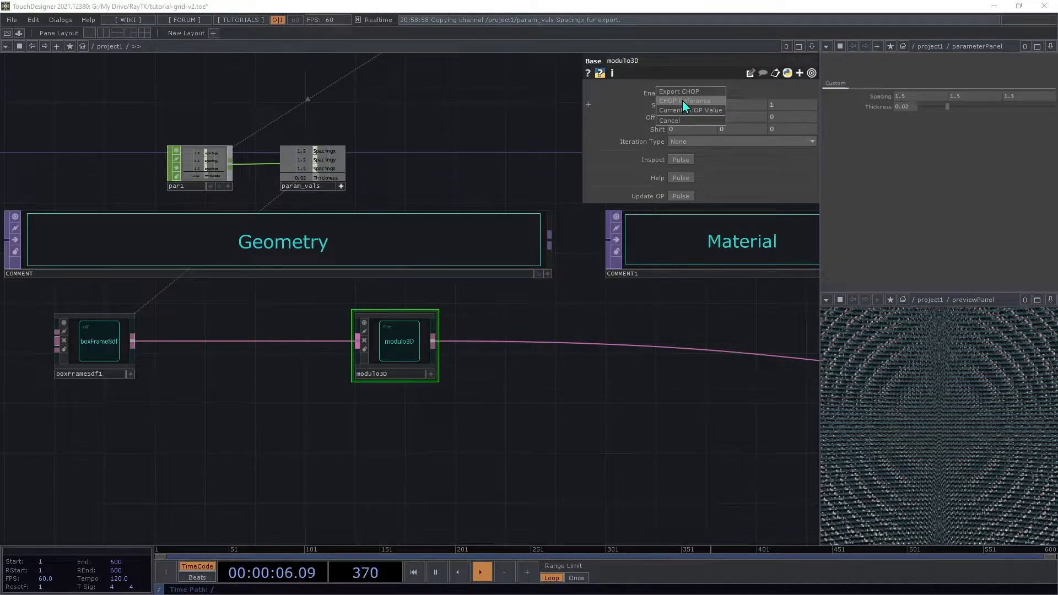
click(682, 101)
drag(324, 162, 748, 104)
click(743, 101)
drag(324, 168, 798, 104)
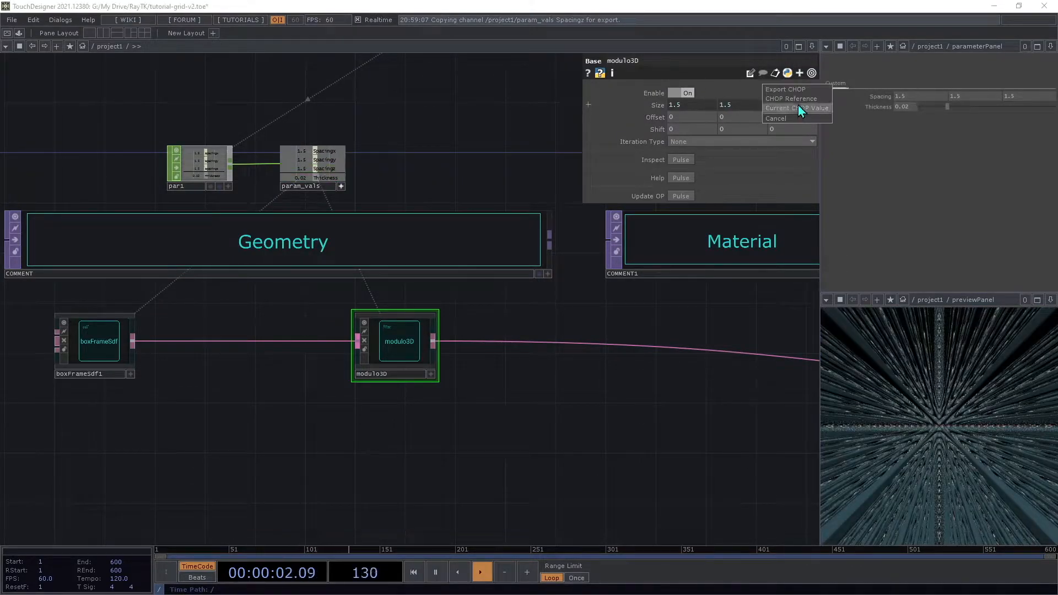
click(798, 101)
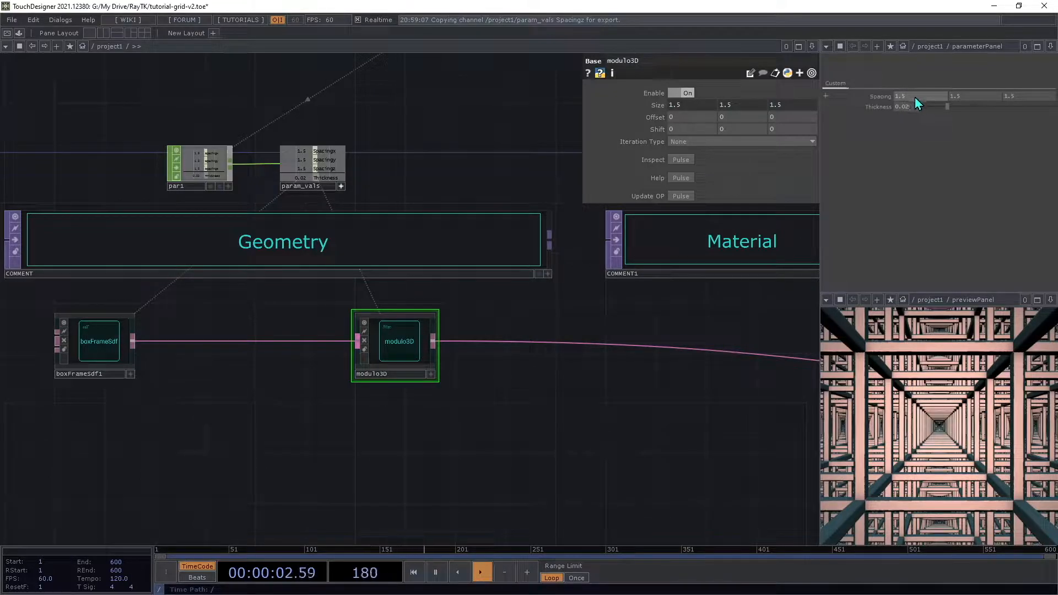
Try out the custom Spacing x value and raise the custom Thickness to about 0.0354.
mouse_move(915, 97)
middle_down()
mouse_move(910, 80)
mouse_move(916, 104)
middle_up()
drag(946, 107, 976, 138)
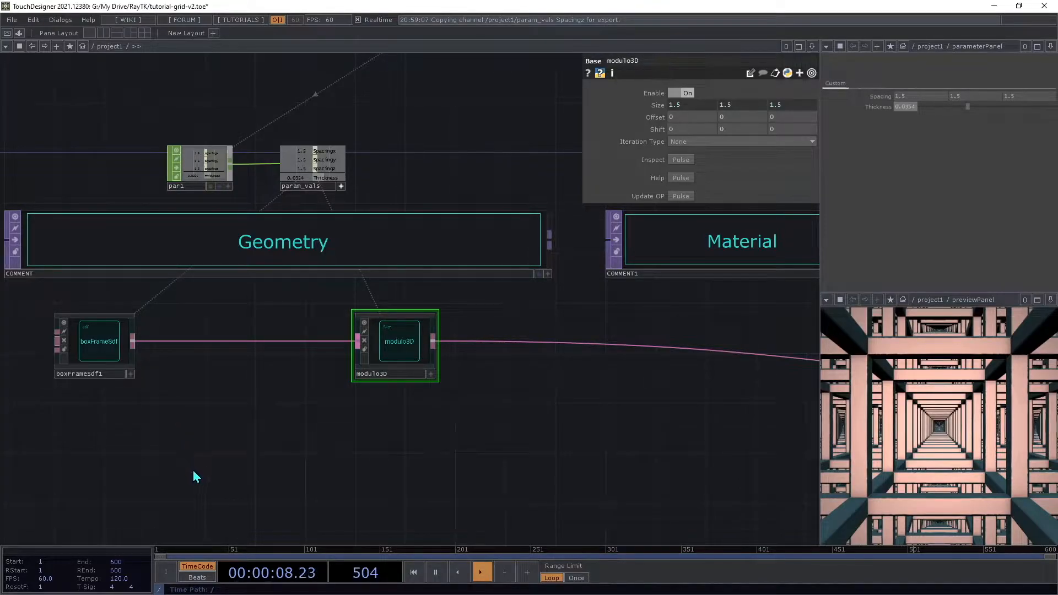
Add a RayTK octahedronSdf and place it below boxFrameSdf1 in the Geometry section.
key(alt+r)
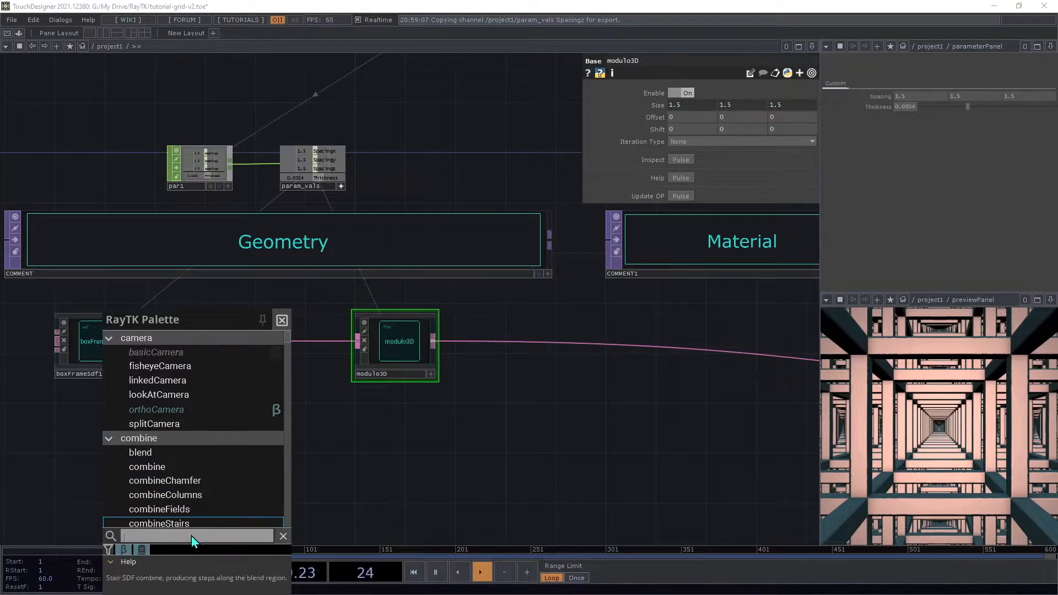
text(oct)
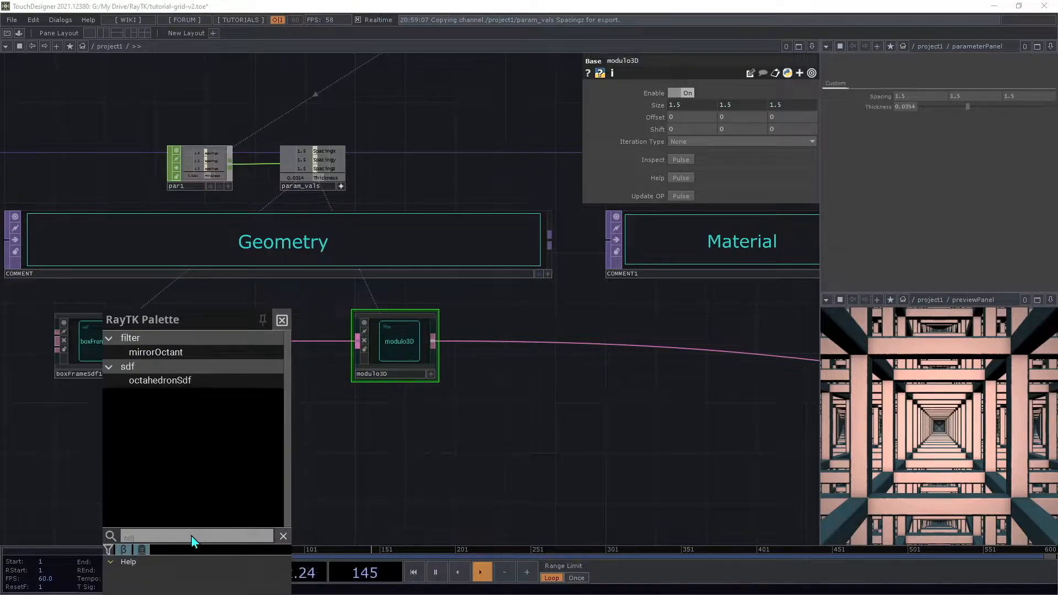
click(162, 381)
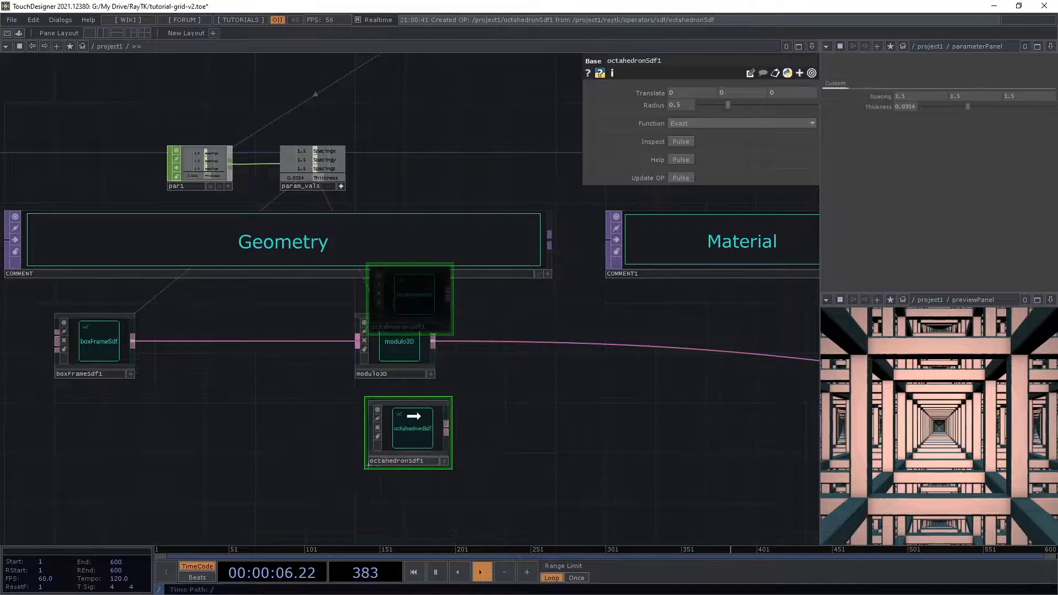
click(171, 449)
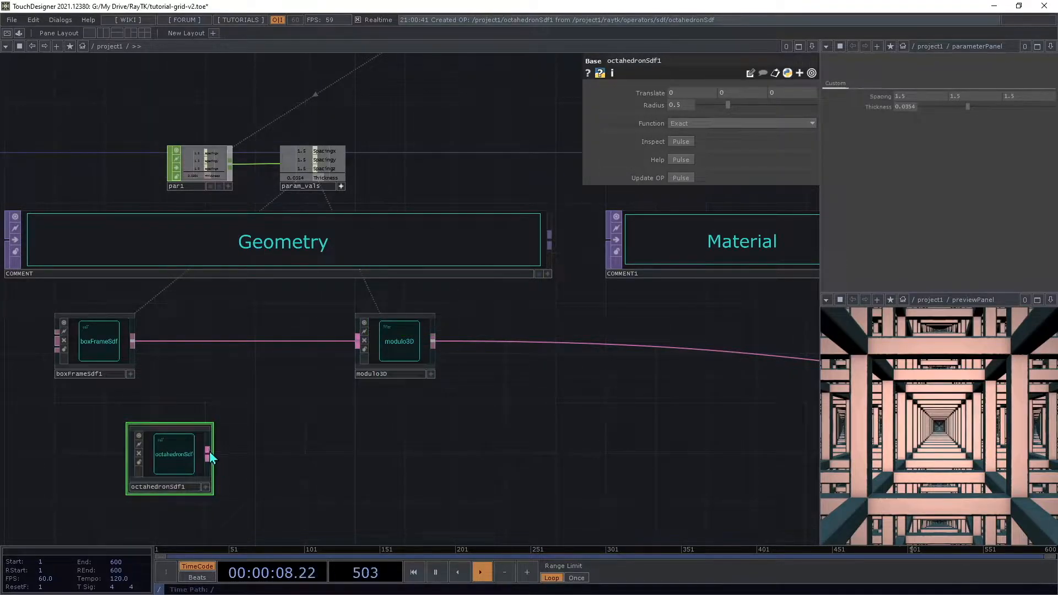
Try feeding octahedronSdf1 straight into the downstream chain in place of modulo3D, and undo it.
drag(207, 455, 594, 347)
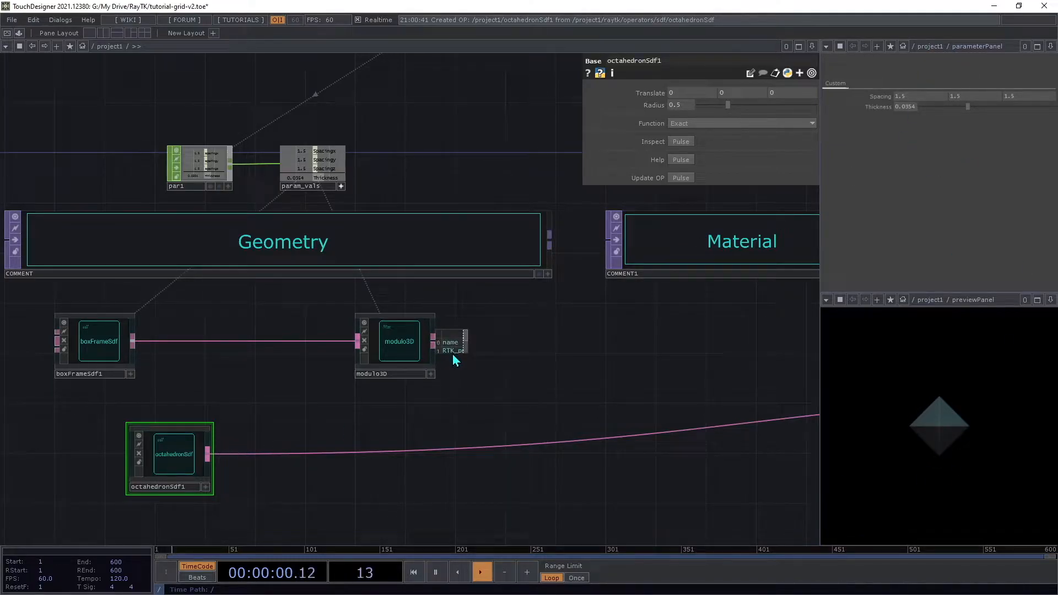
key(ctrl+z)
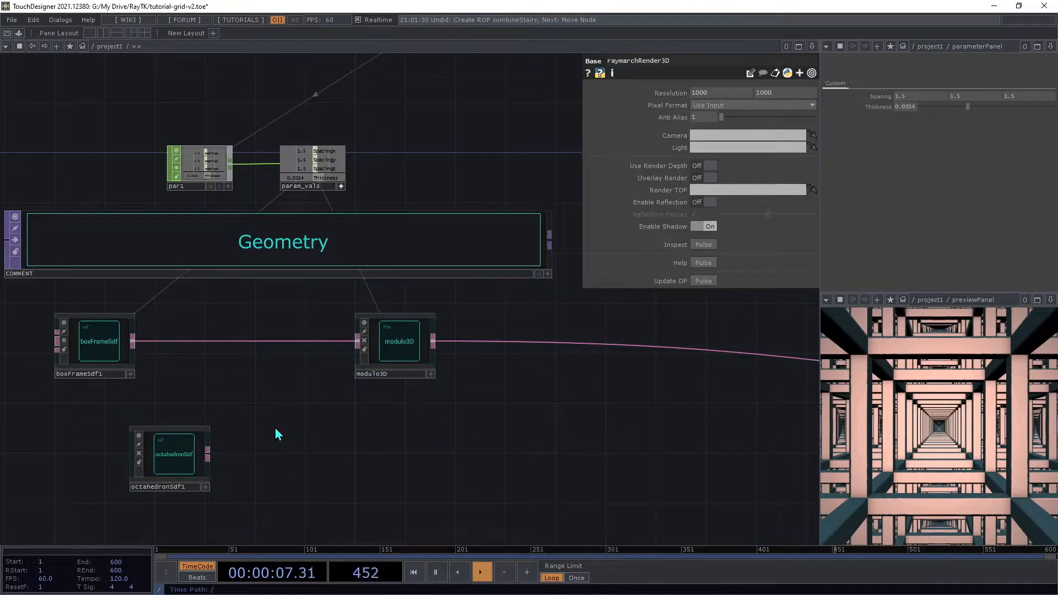
Add a RayTK combineStairs operator and connect boxFrameSdf1 to its first input and octahedronSdf1 to its second.
key(ctrl+b)
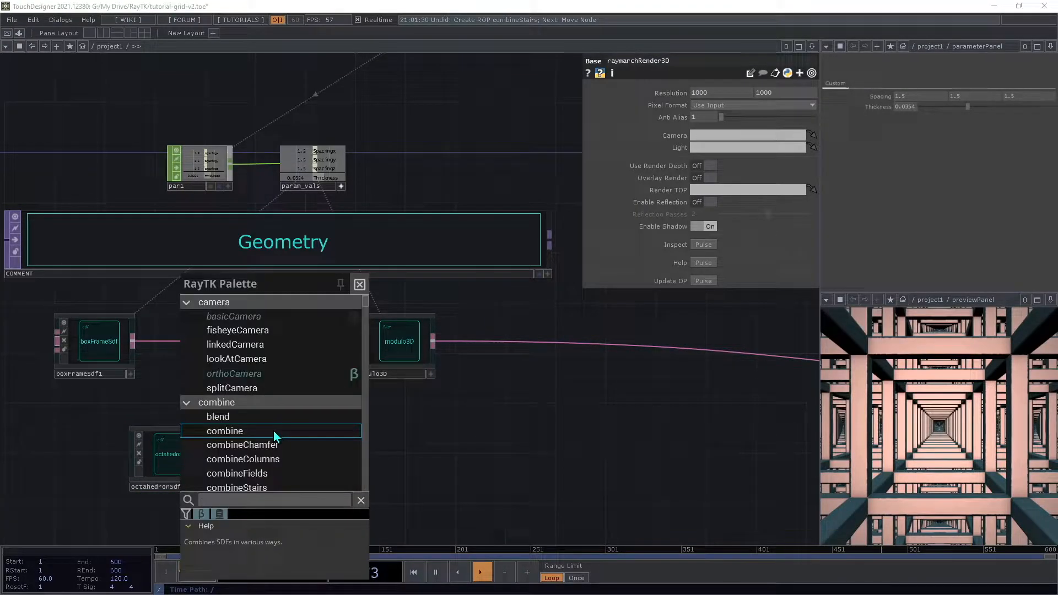
click(268, 487)
click(307, 380)
drag(307, 385, 150, 352)
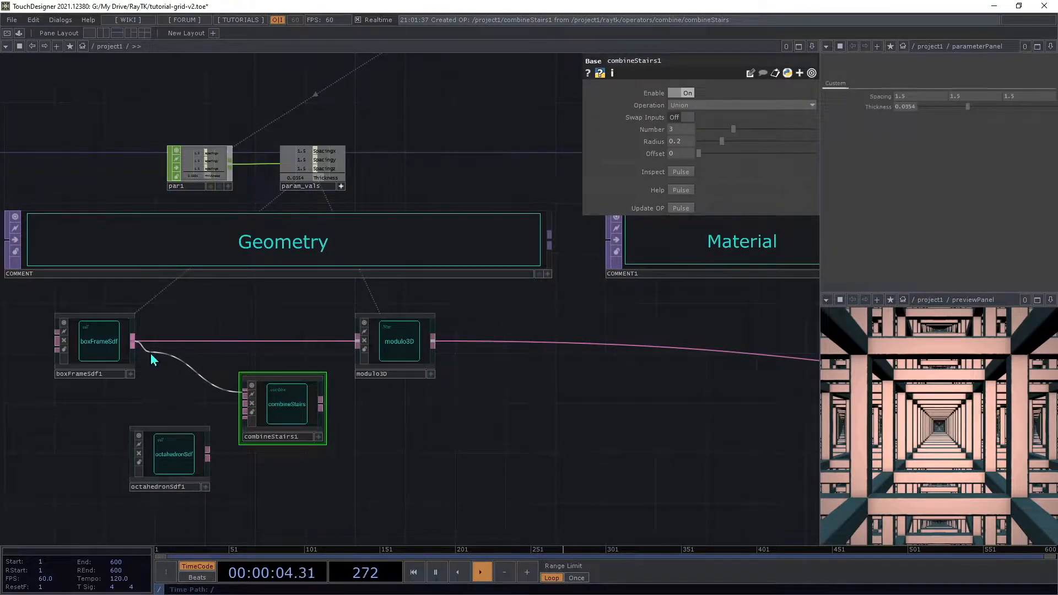
drag(207, 456, 237, 400)
Align octahedronSdf1 beneath boxFrameSdf1 and route combineStairs1 into modulo3D in place of the direct box frame connection.
drag(177, 461, 95, 434)
drag(300, 405, 264, 380)
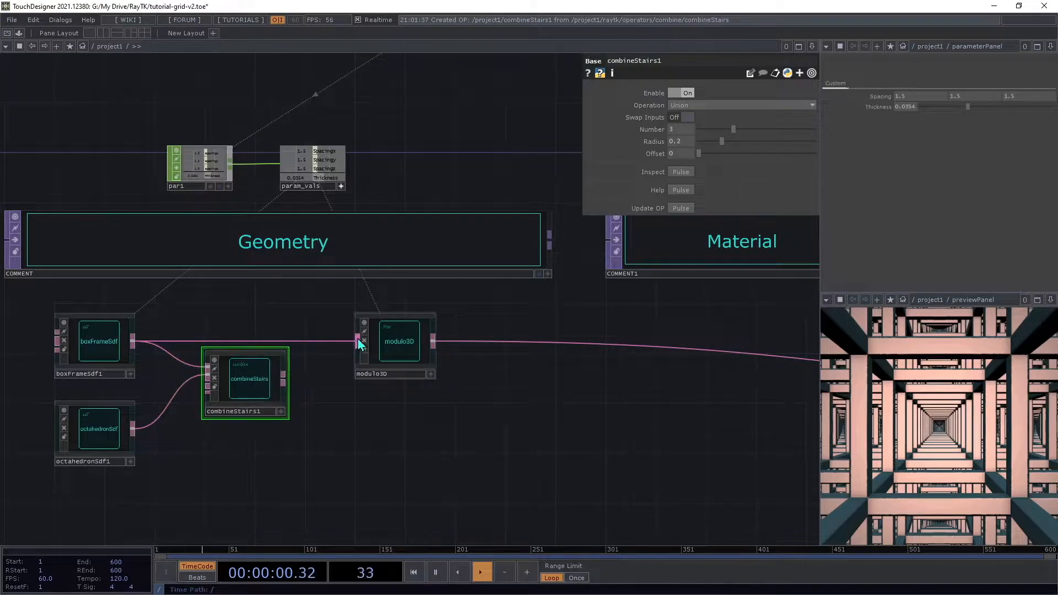
drag(358, 338, 303, 337)
drag(399, 427, 368, 343)
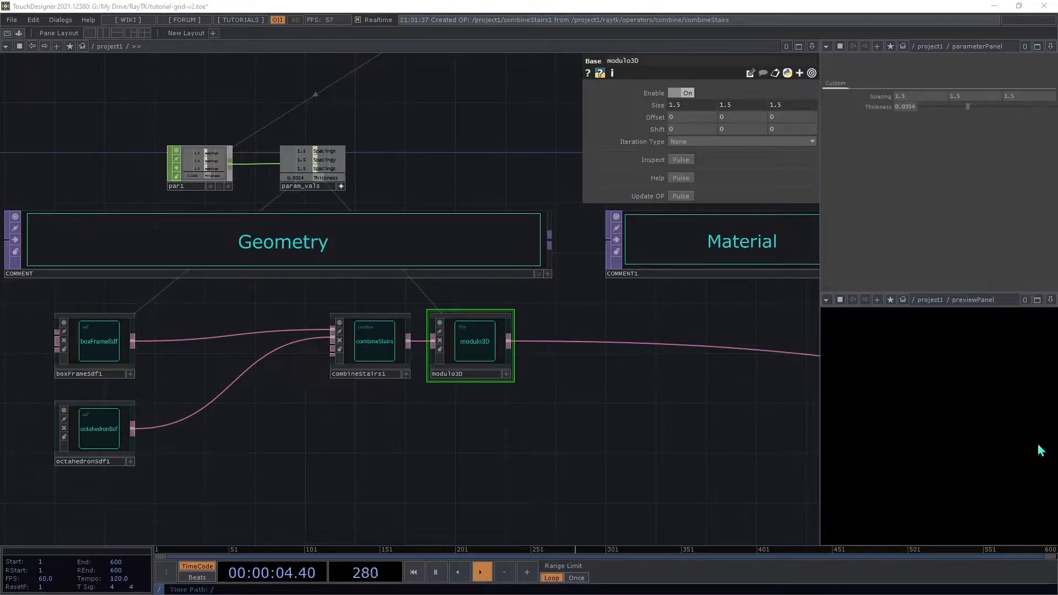
Try shifting octahedronSdf1 with its Translate x value, and undo back to the earlier setup.
click(173, 418)
click(100, 435)
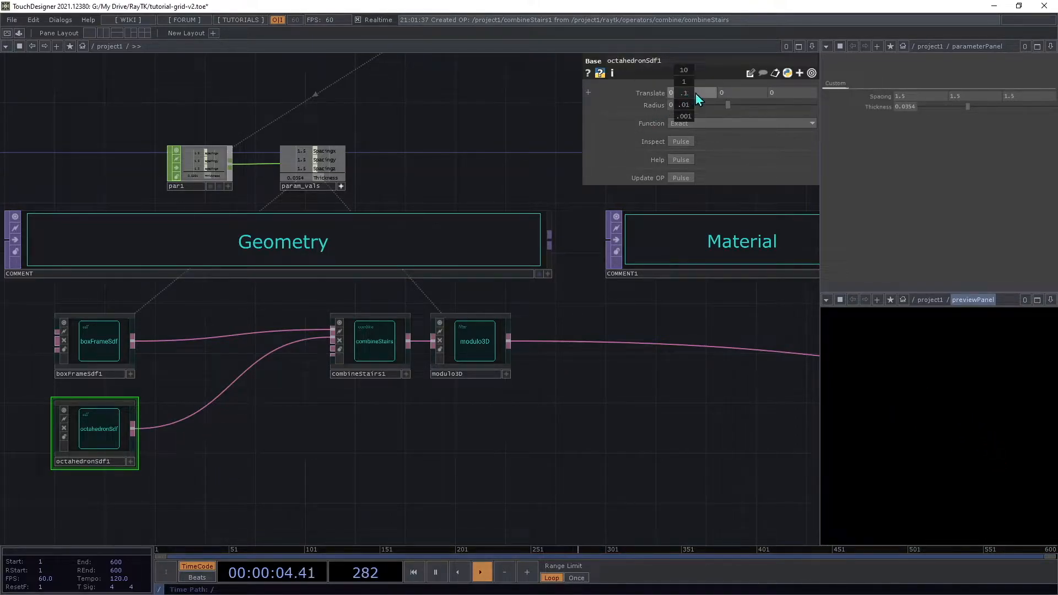
middle_drag(695, 94, 683, 73)
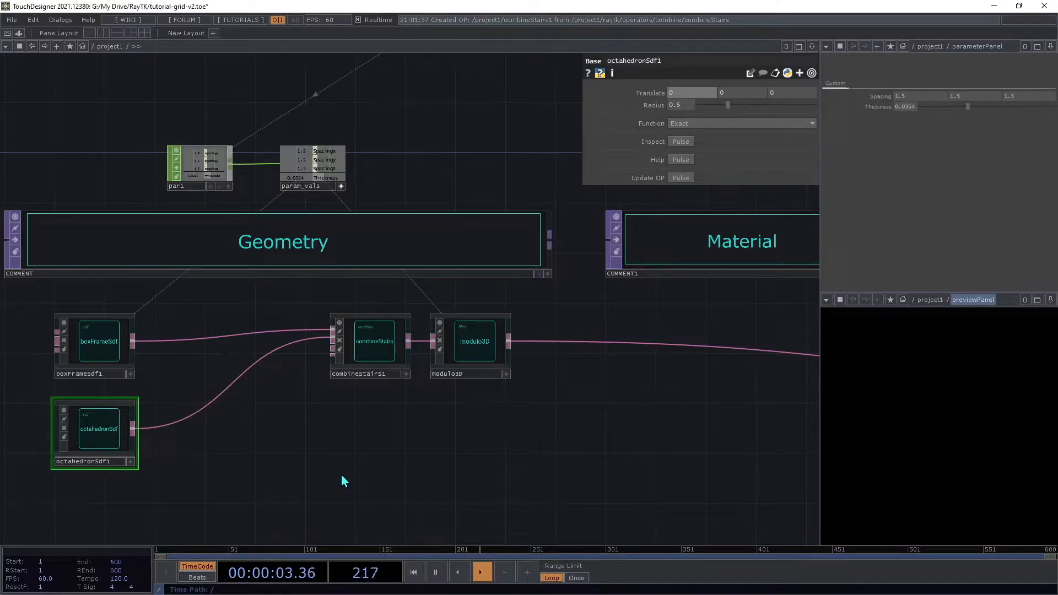
key(ctrl+z)
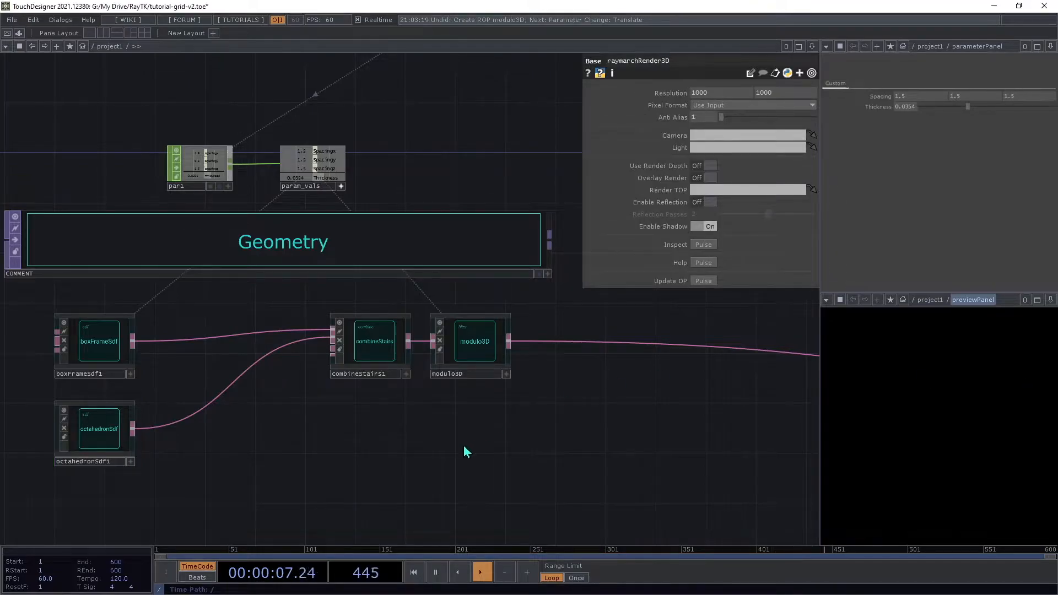
Duplicate modulo3D and wire the copy between octahedronSdf1 and the second input of combineStairs1.
click(484, 355)
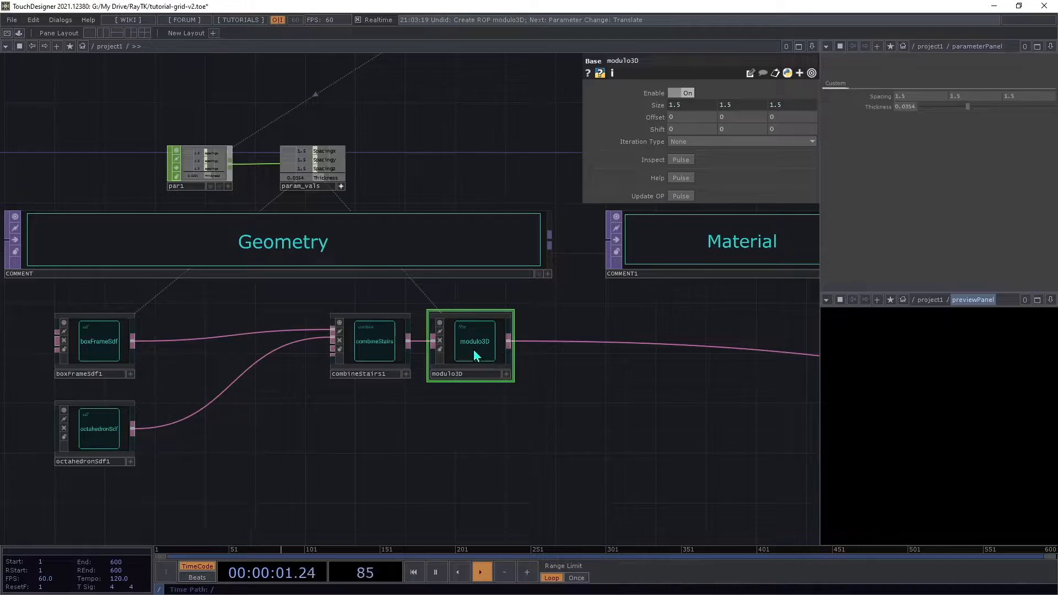
key(ctrl+c)
key(ctrl+v)
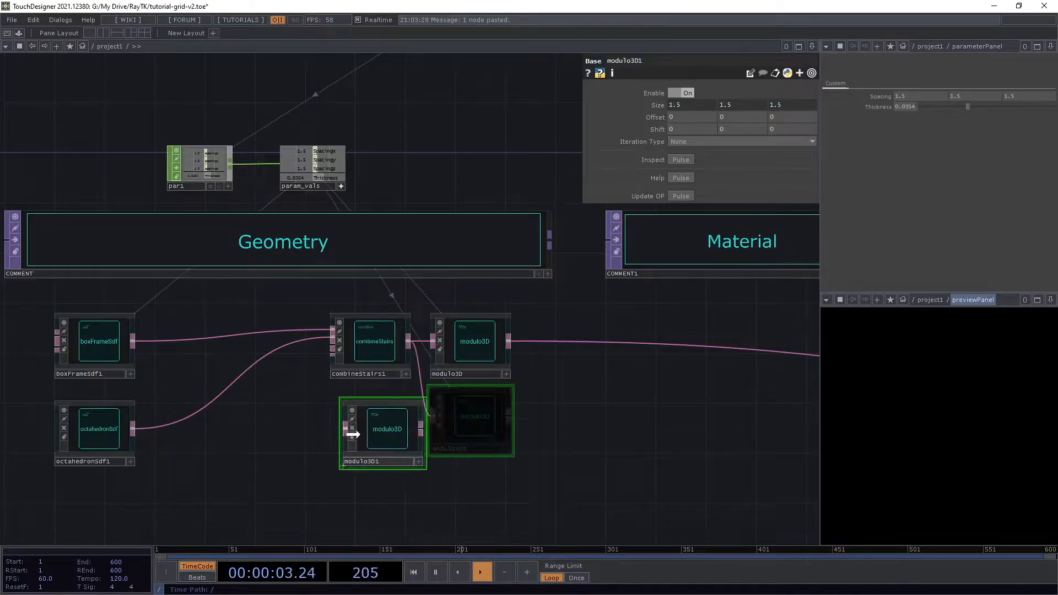
drag(210, 438, 137, 445)
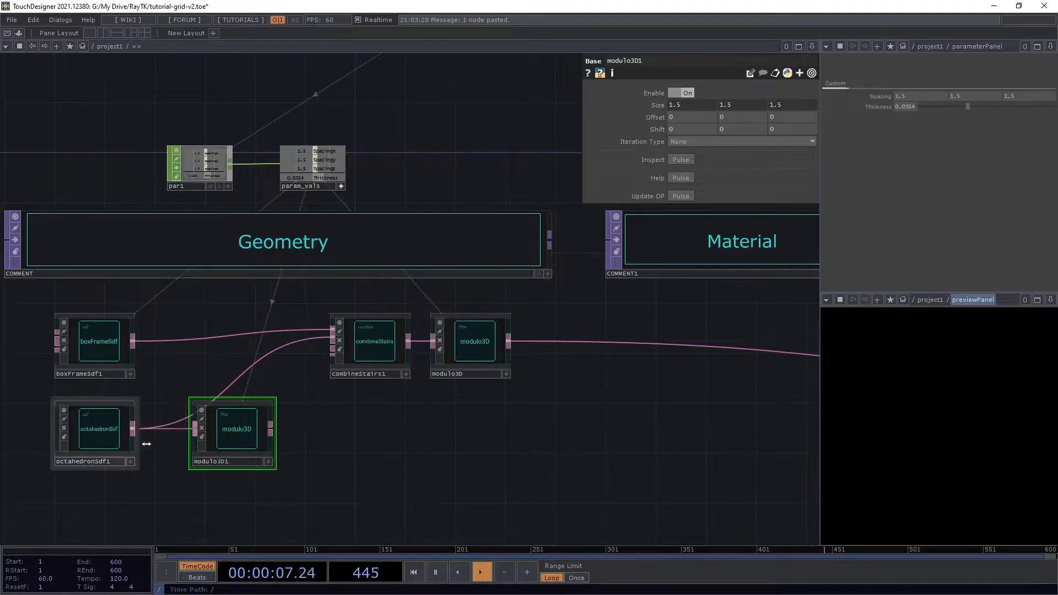
drag(271, 429, 275, 360)
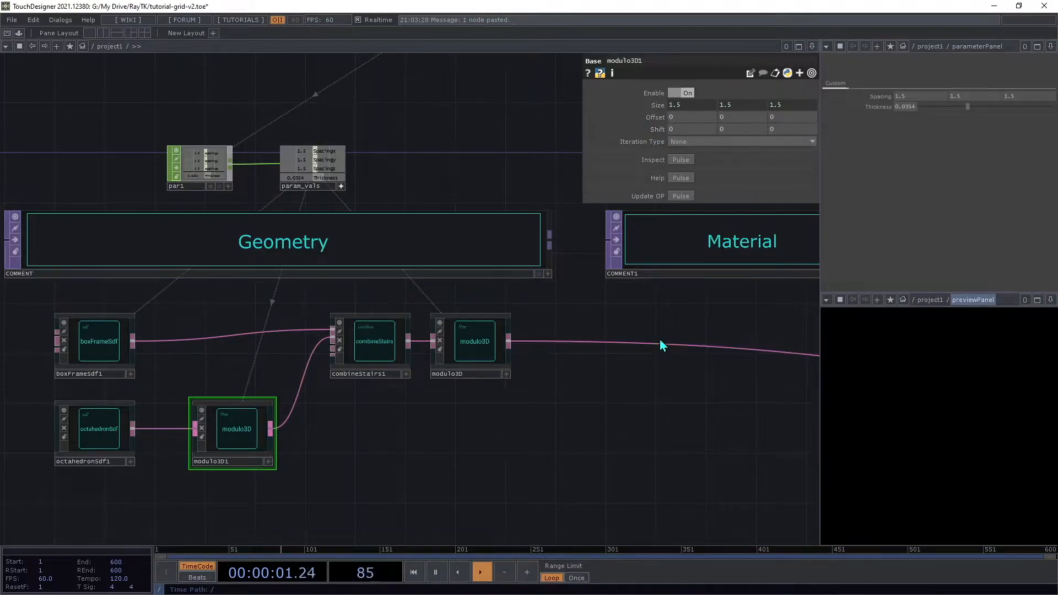
Try a Shift x of 0.7 on modulo3D1, and replace its whole Shift with boxFrameSdf1's Scale parameter pasted as expressions.
middle_drag(696, 131, 786, 130)
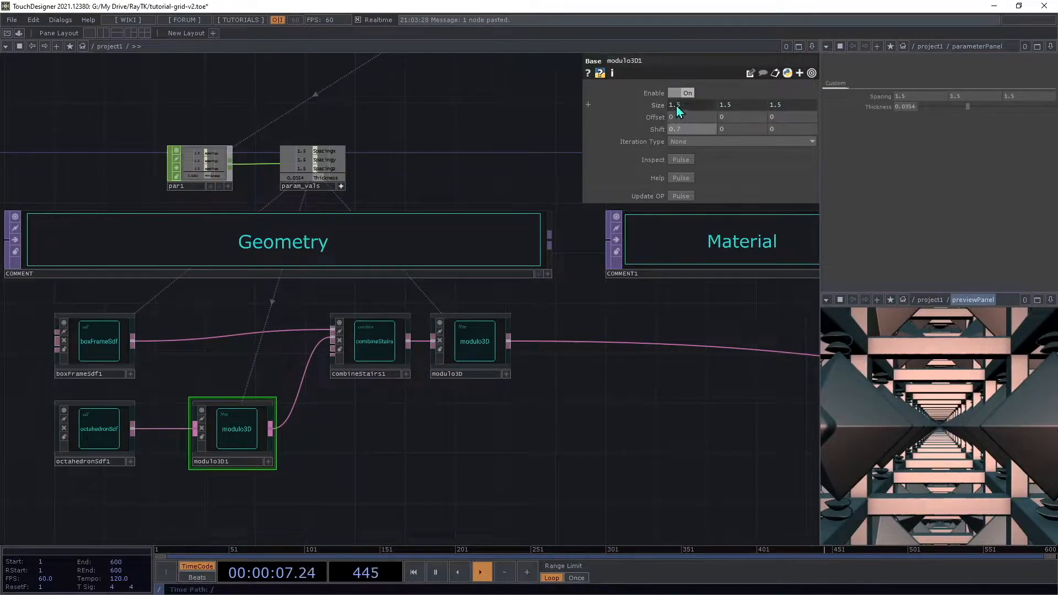
click(97, 352)
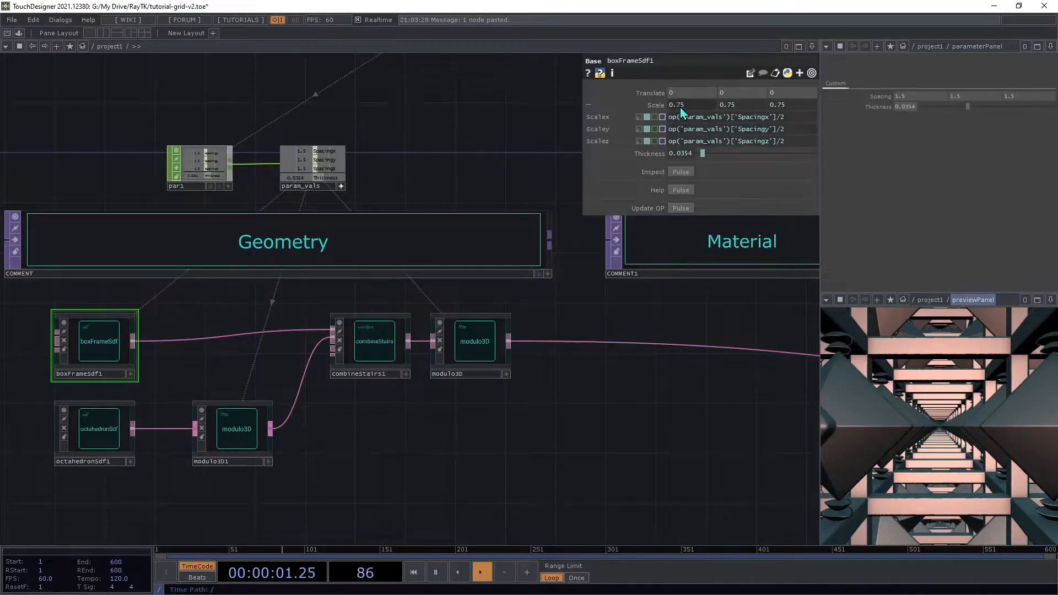
right_click(645, 108)
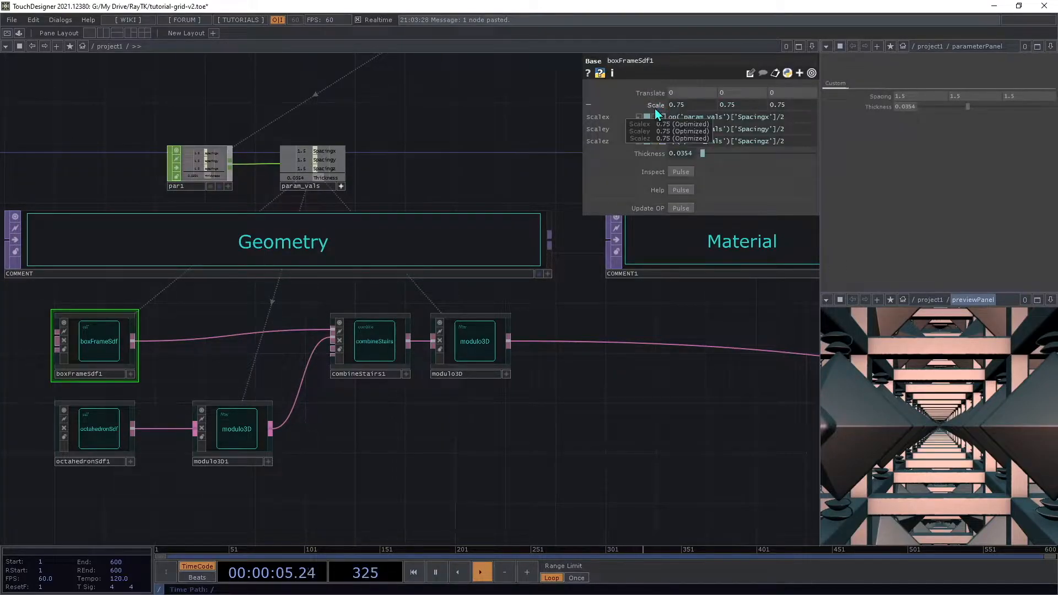
right_click(641, 116)
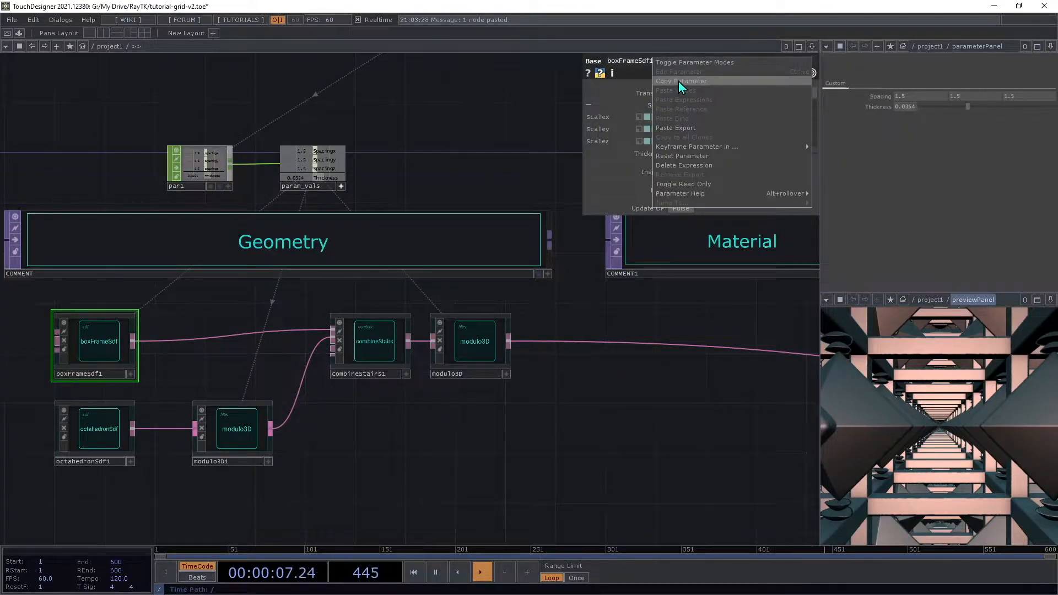
click(680, 81)
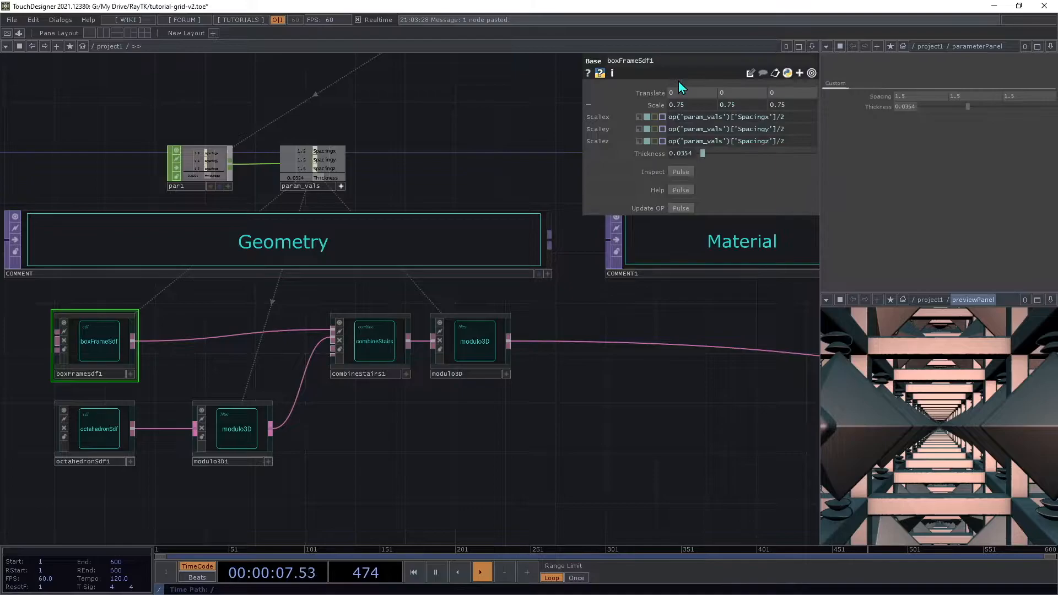
click(229, 438)
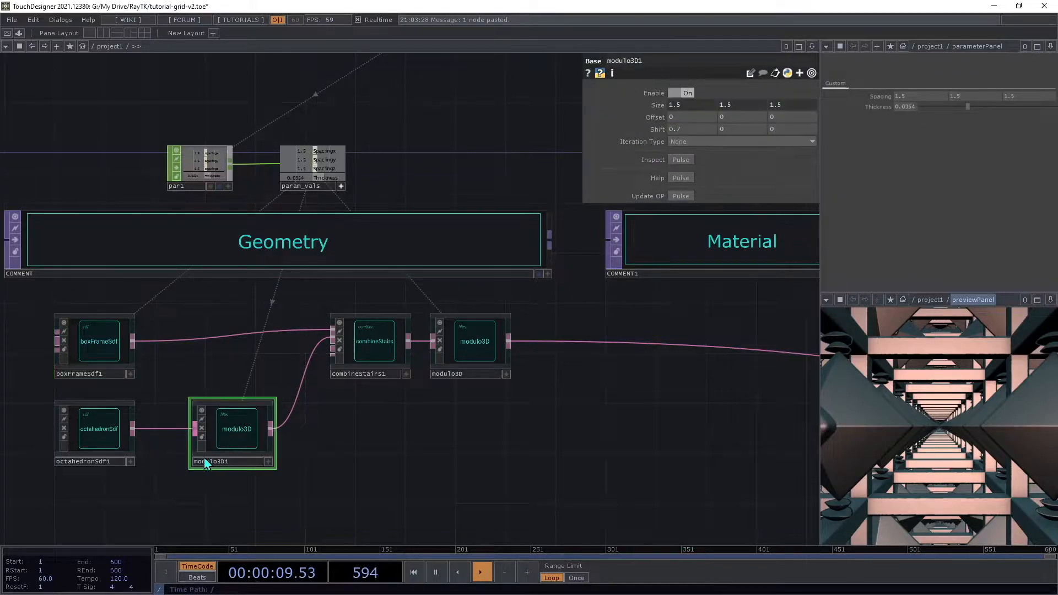
right_click(660, 136)
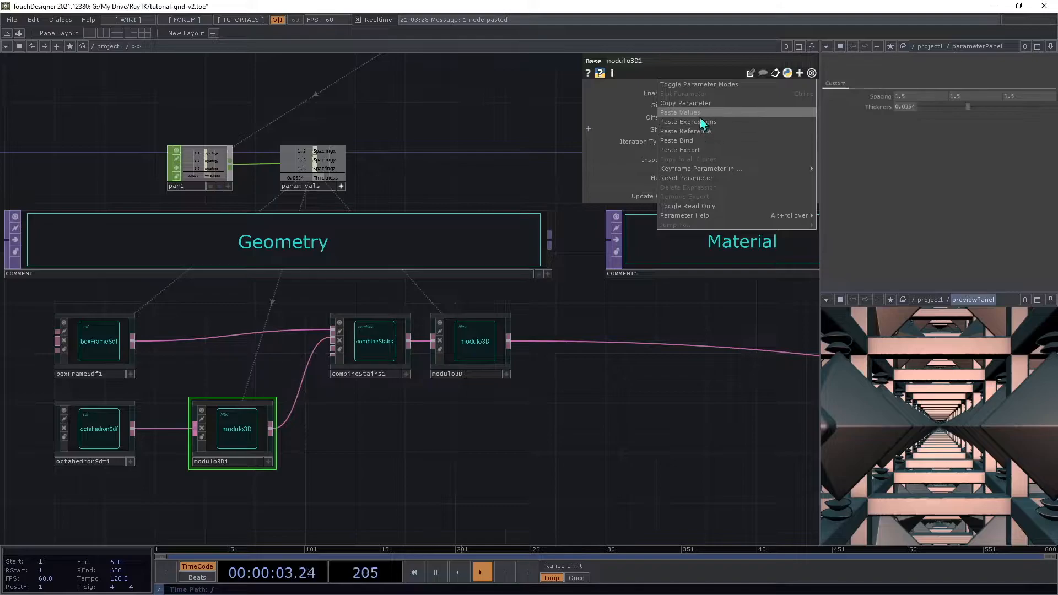
click(672, 124)
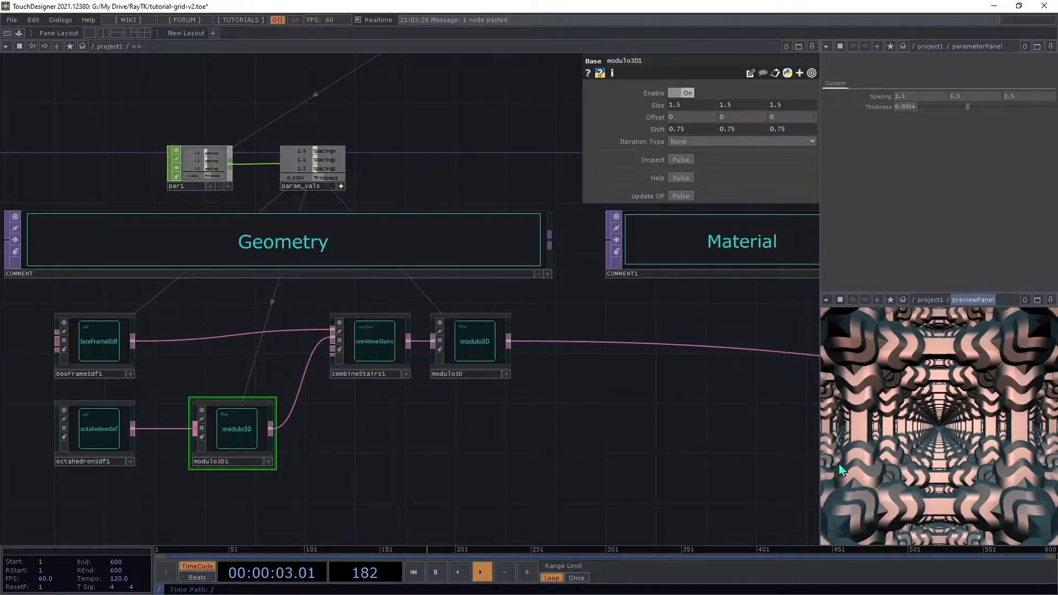
Set combineStairs1's Radius to 0.
click(372, 344)
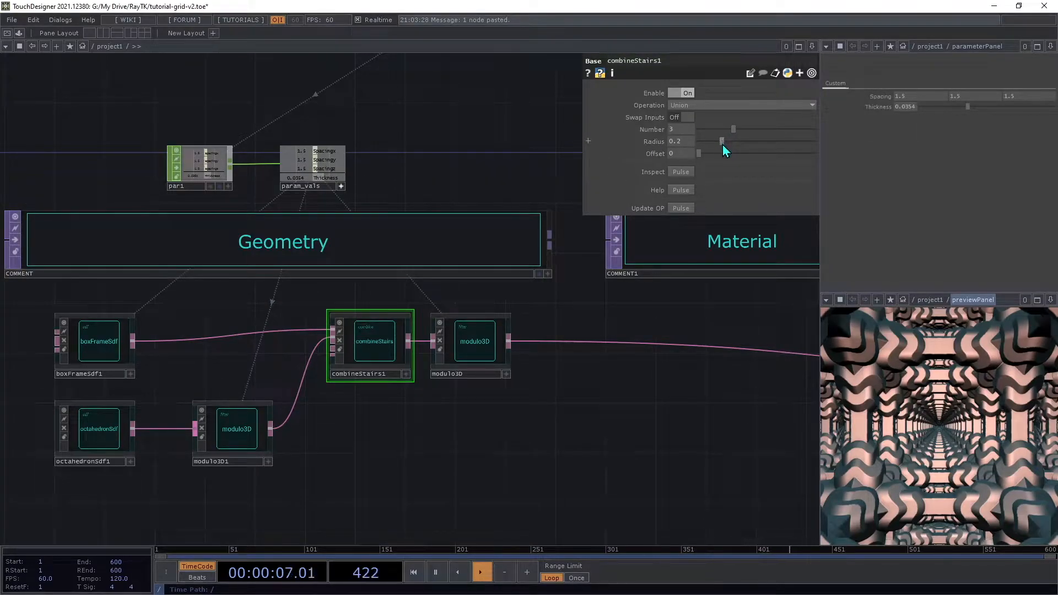
drag(722, 145, 696, 150)
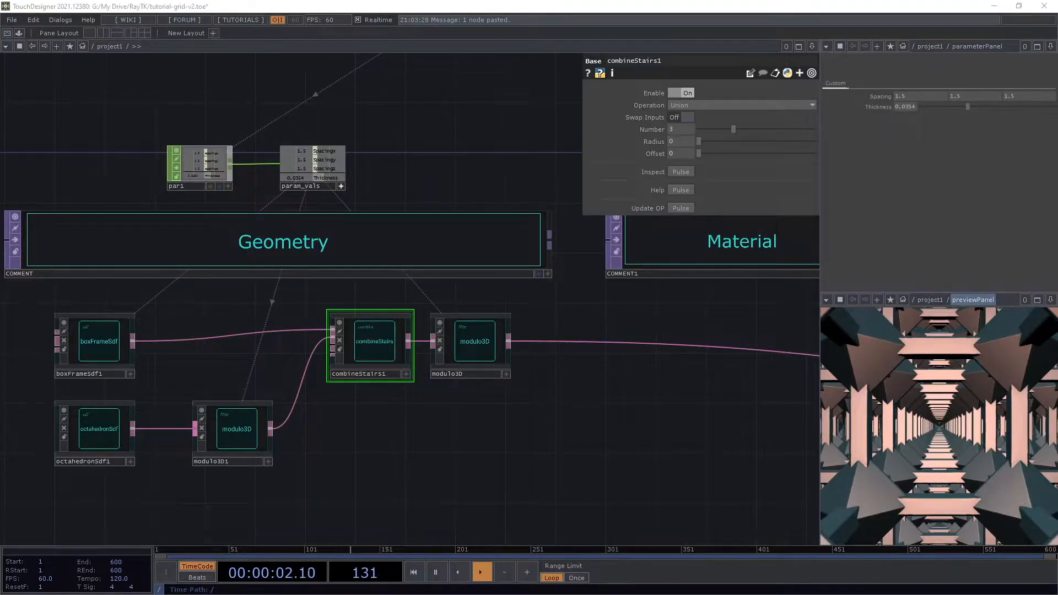
Show the Custom parameters of the params component and open it for customizing in the Component Editor.
scroll(312, 321, up, 5)
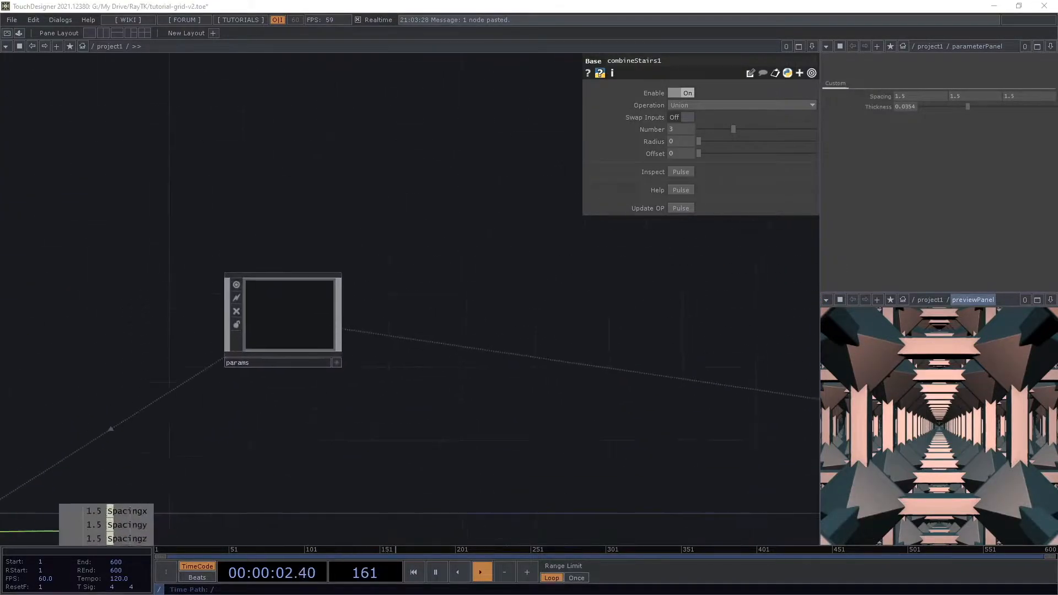
click(302, 326)
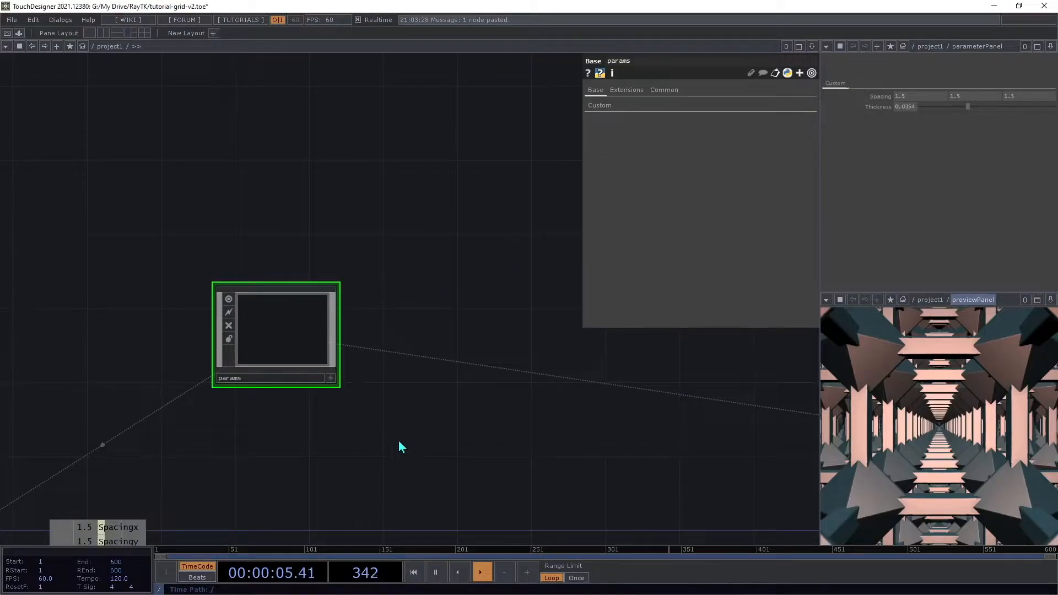
click(600, 106)
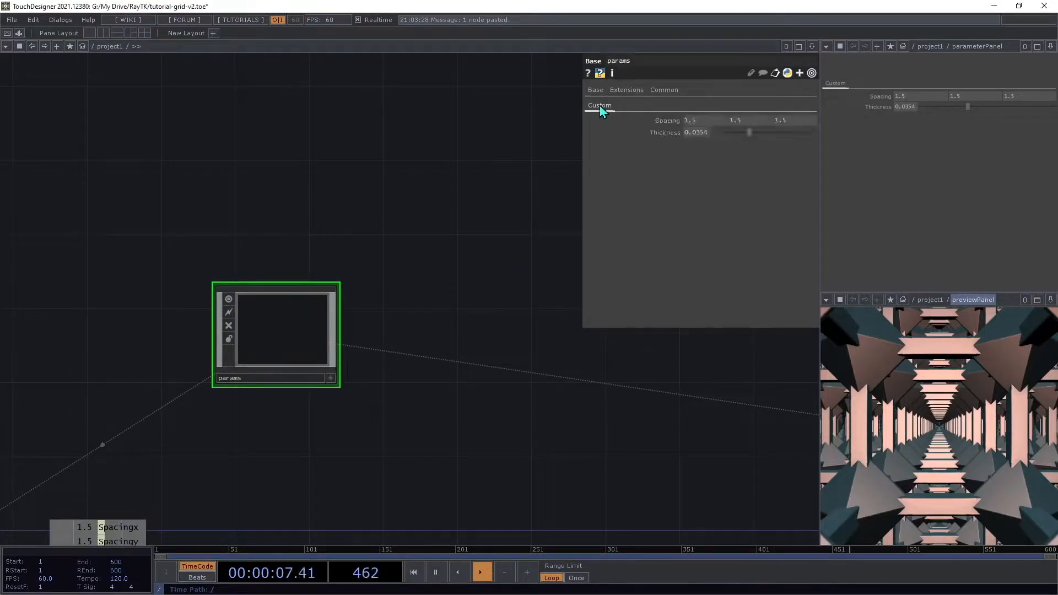
right_click(292, 336)
click(276, 335)
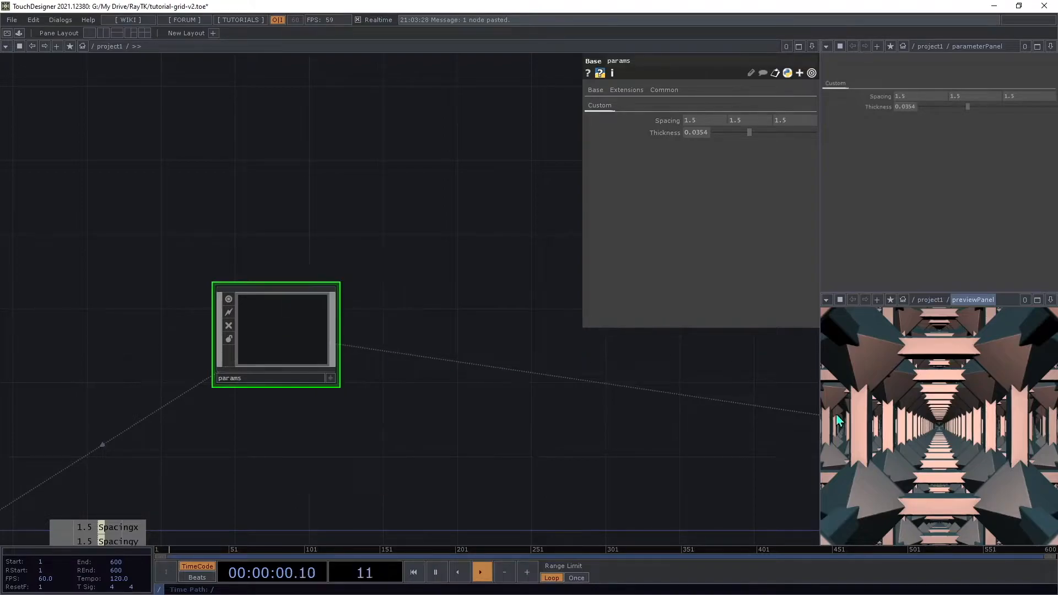
right_click(273, 336)
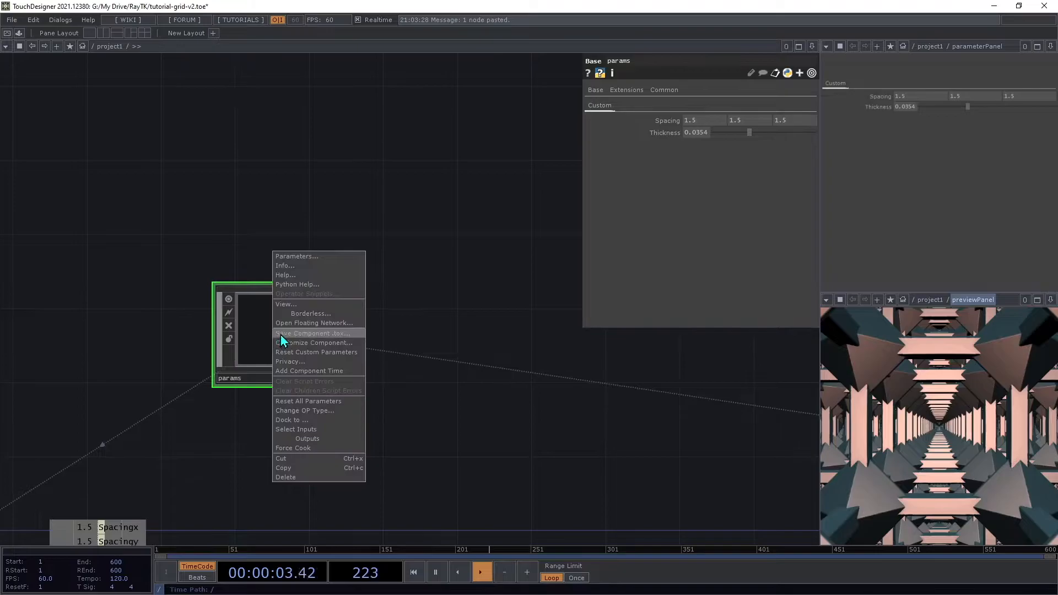
click(256, 348)
right_click(291, 321)
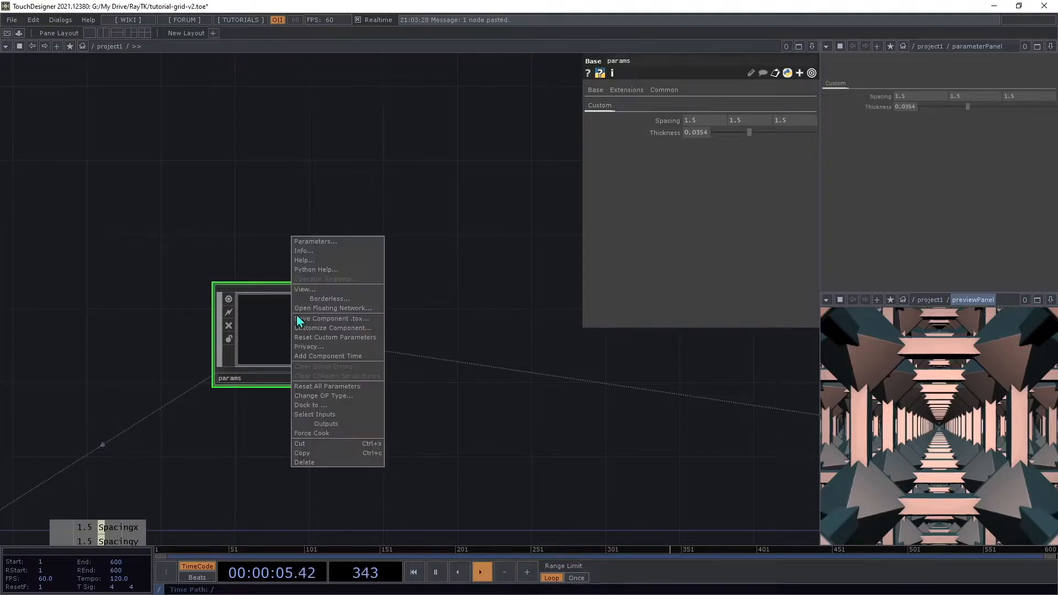
click(367, 337)
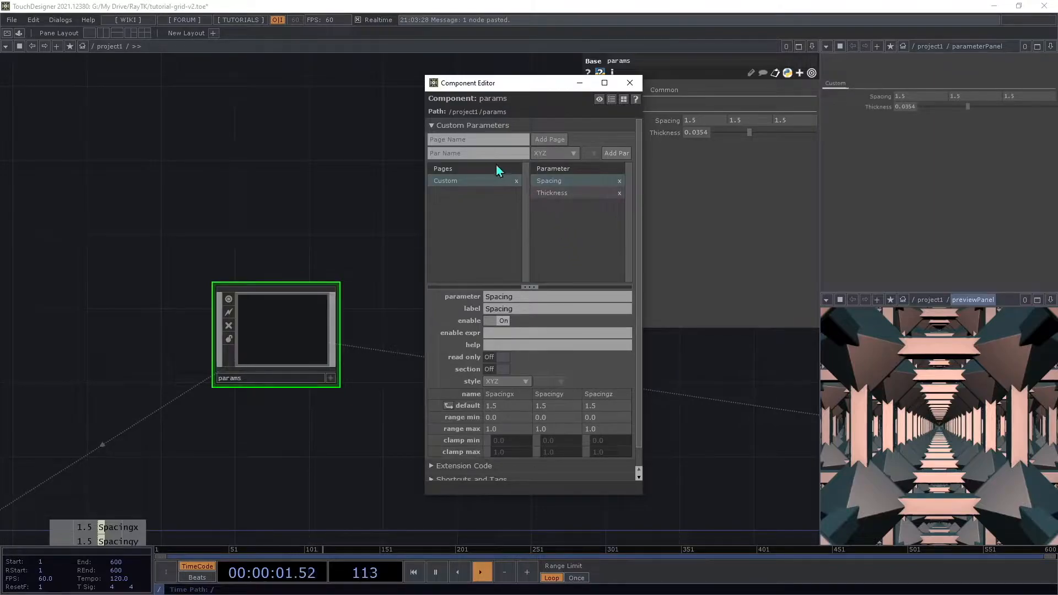
Add a Float custom parameter named Corner Radius to params with a default of 0.3.
click(560, 154)
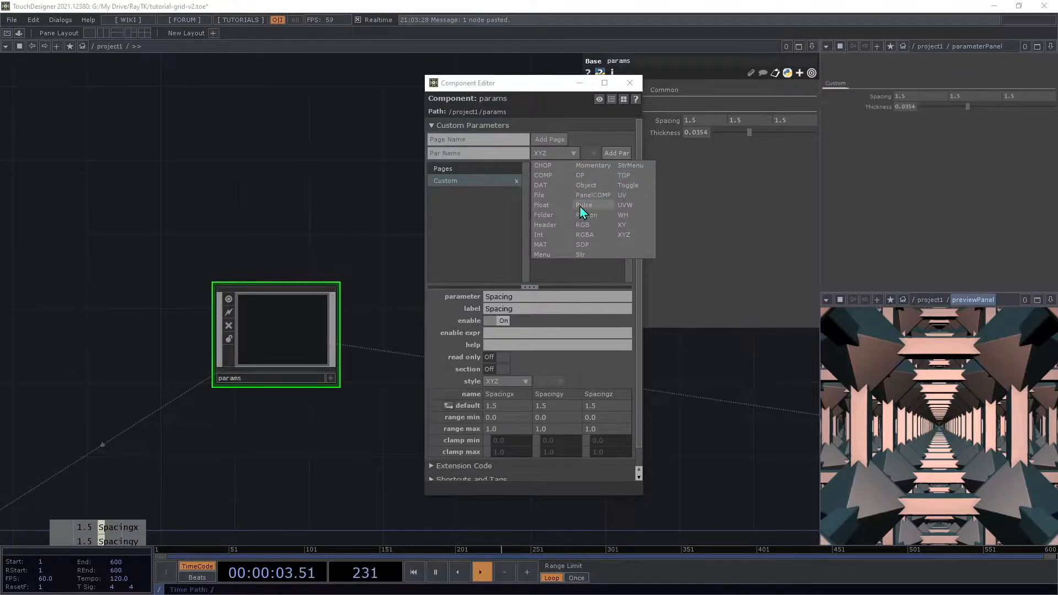
click(553, 207)
text(Corner Radius)
click(615, 153)
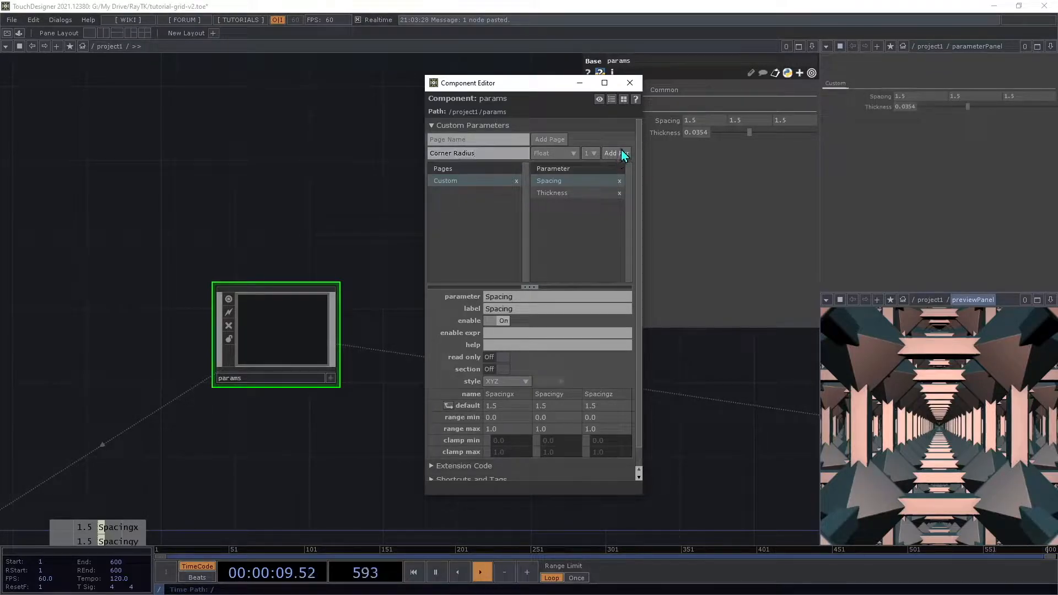
drag(566, 196, 576, 209)
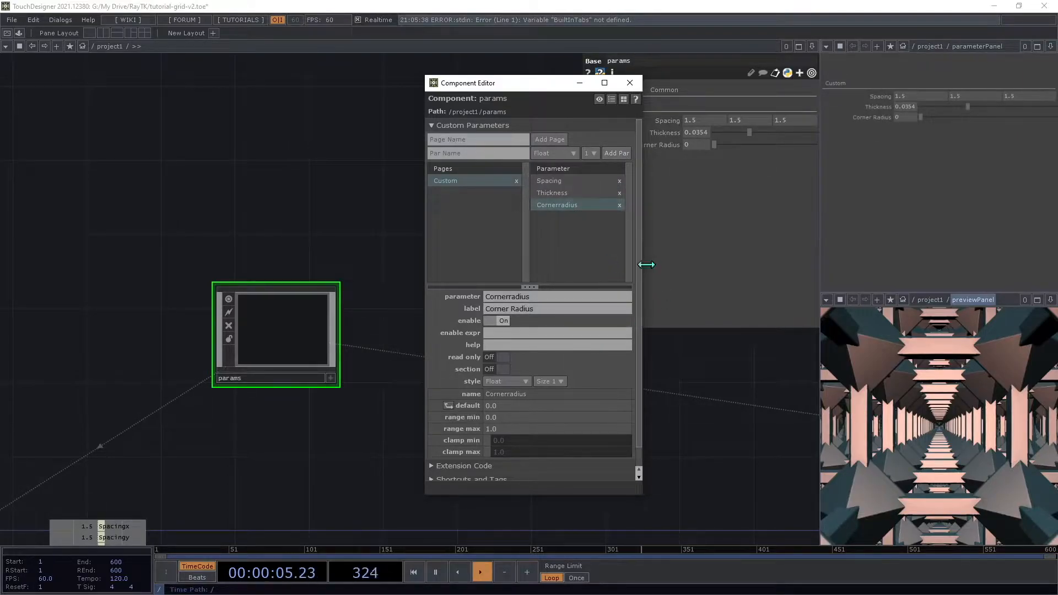
click(505, 407)
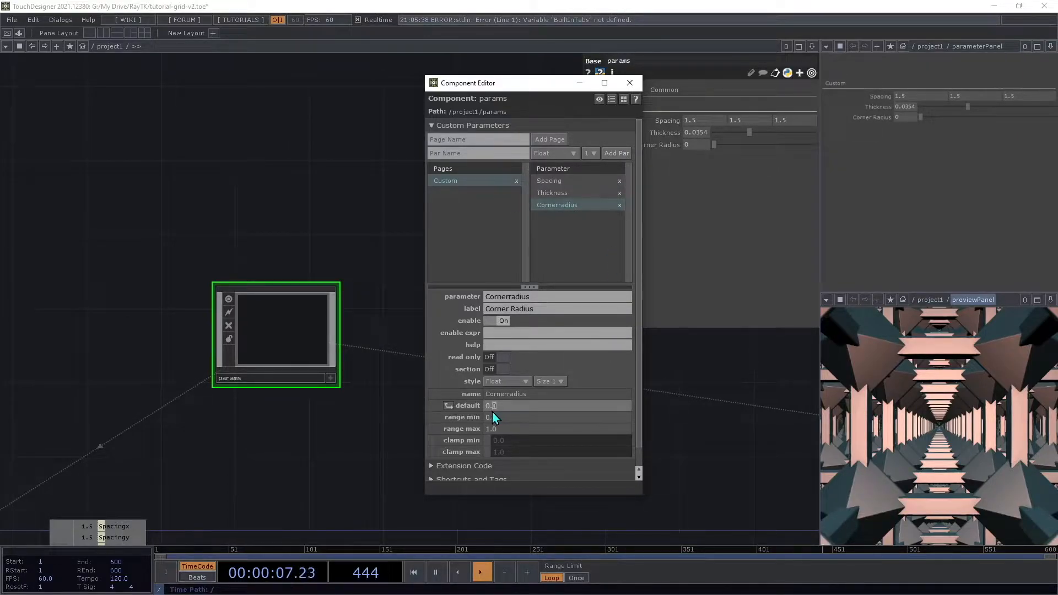
key(BackSpace)
text(3)
key(Tab)
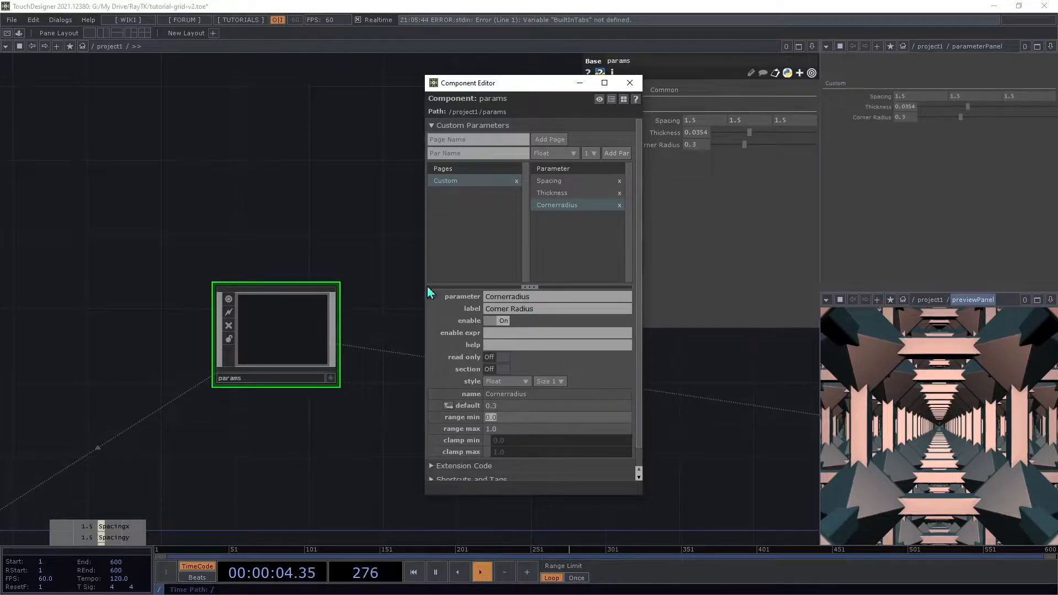
Add a Float custom parameter named Stair Radius to params with a default of 0.15.
click(520, 154)
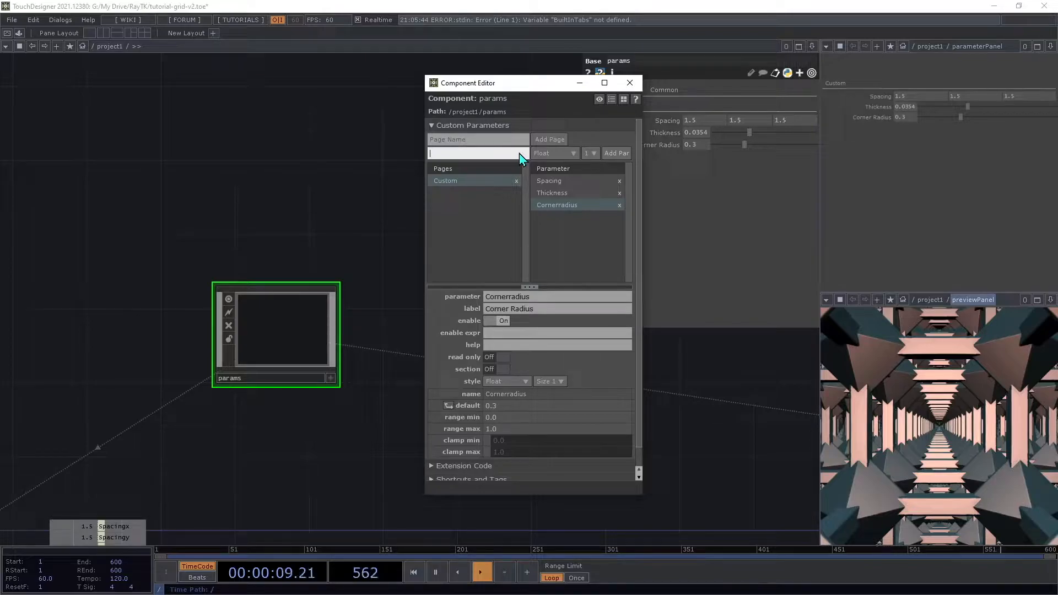
text(Stair Radius)
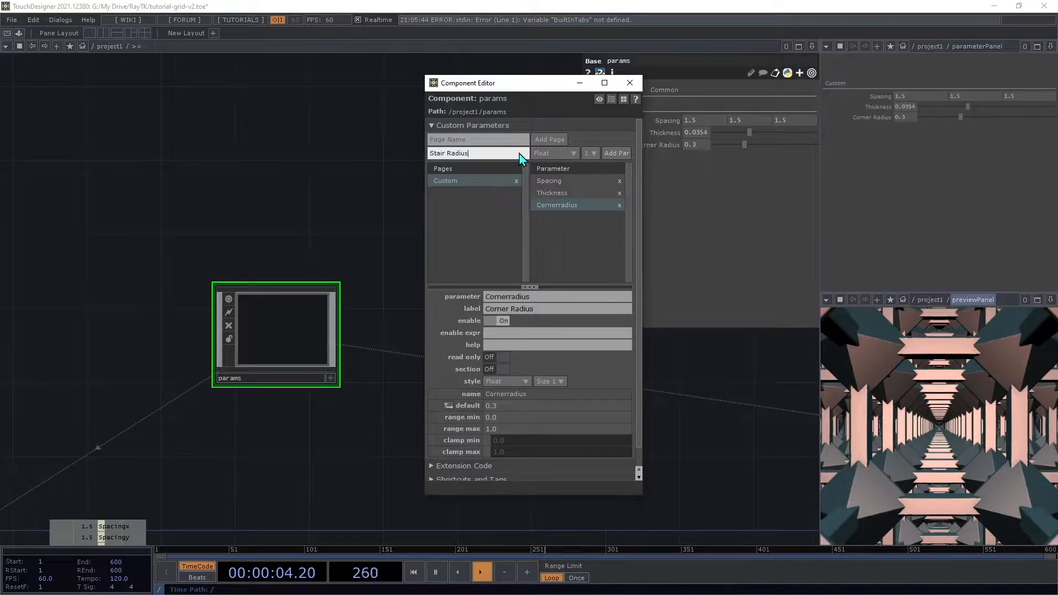
click(616, 155)
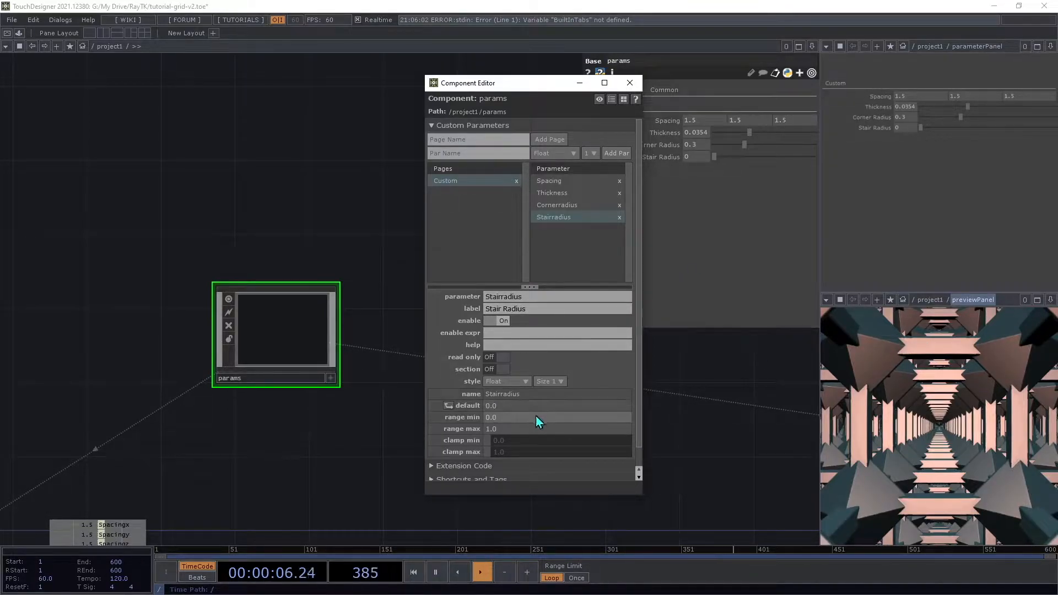
drag(495, 407, 512, 405)
text(15)
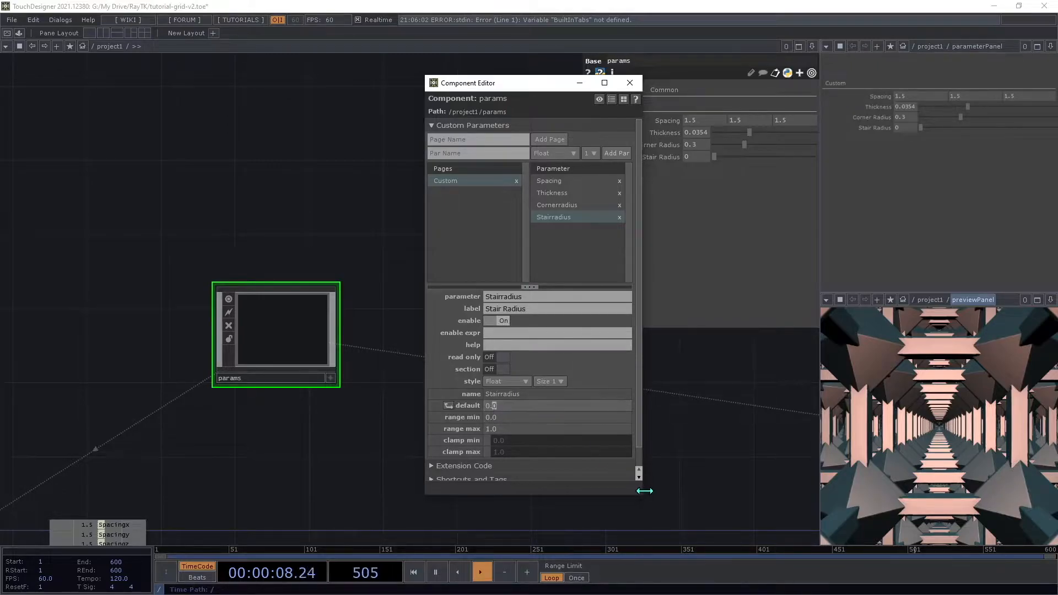
key(Tab)
click(746, 407)
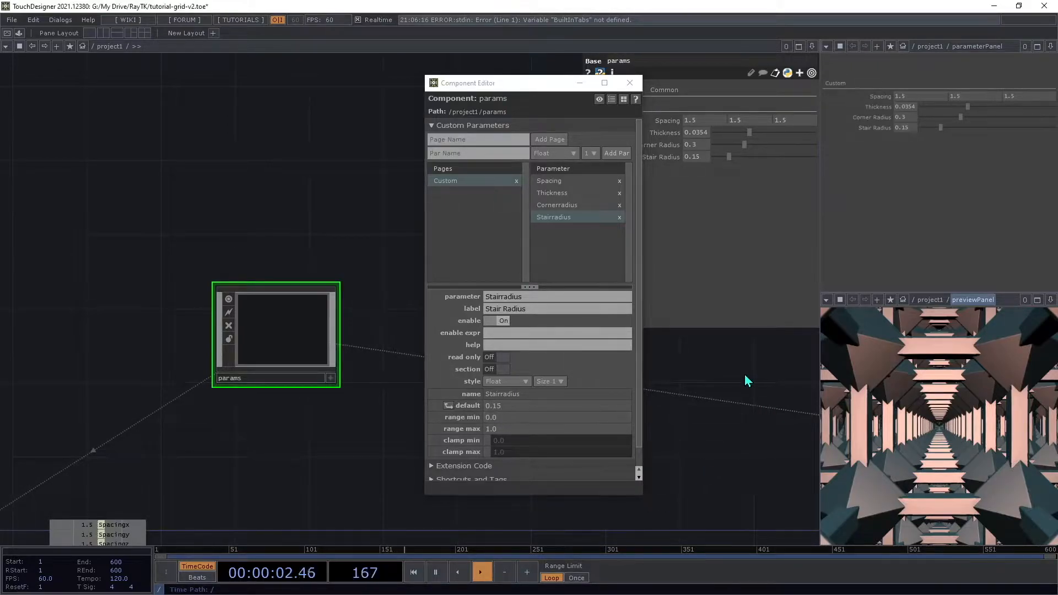
Add a Float custom parameter named Stair Count to params with a range maximum of 10 and a default of 6.
click(454, 154)
text(Stair C)
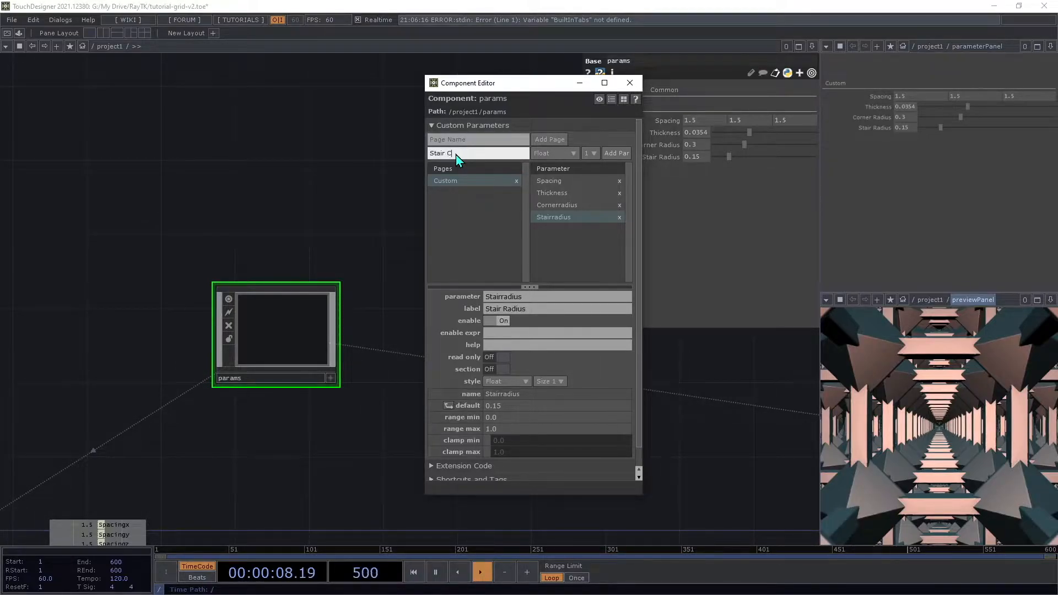
text(ount)
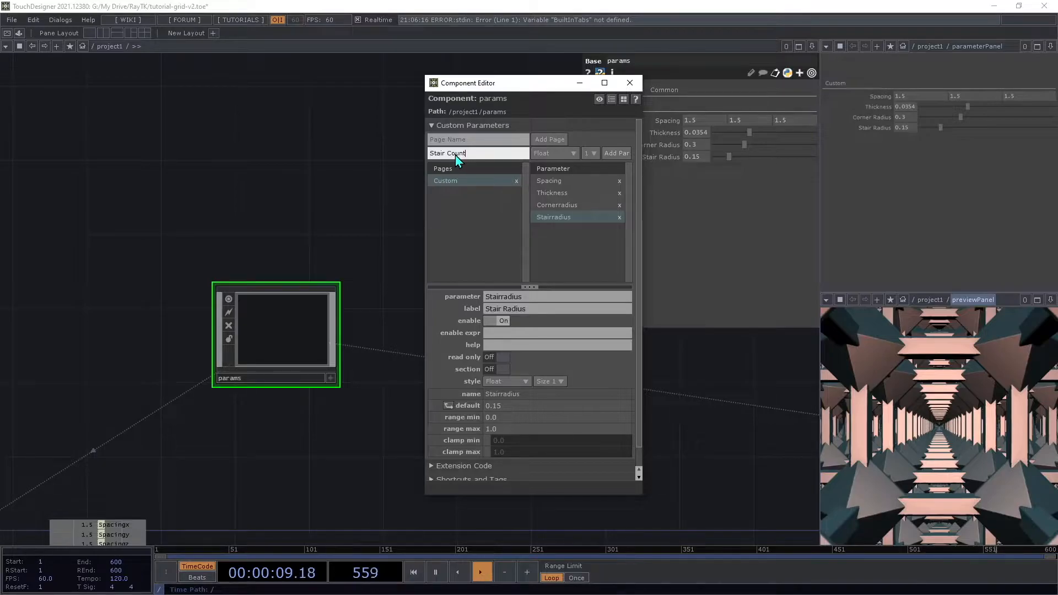
click(607, 154)
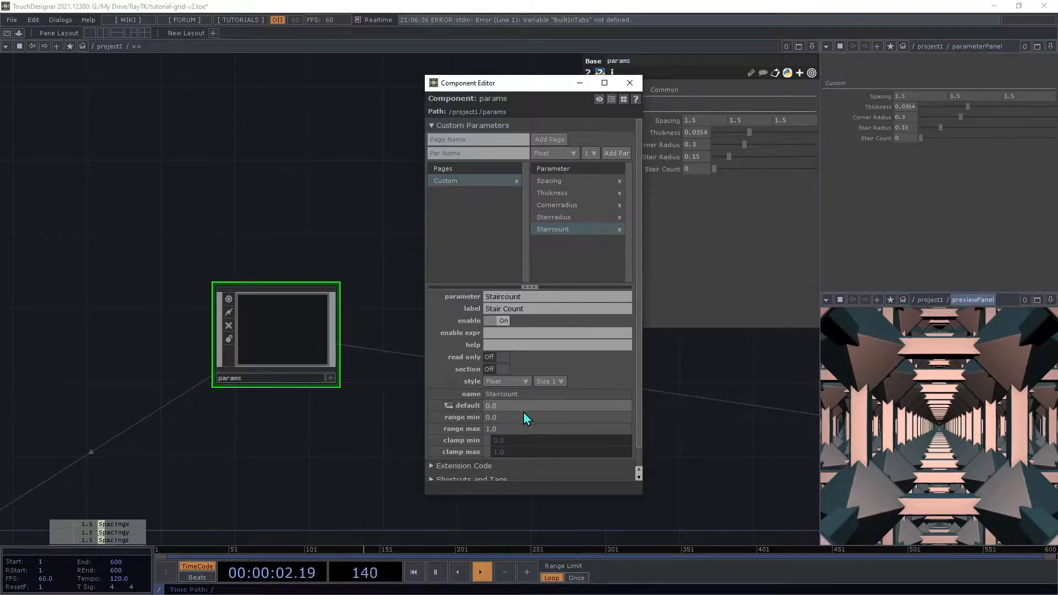
click(532, 432)
text(10)
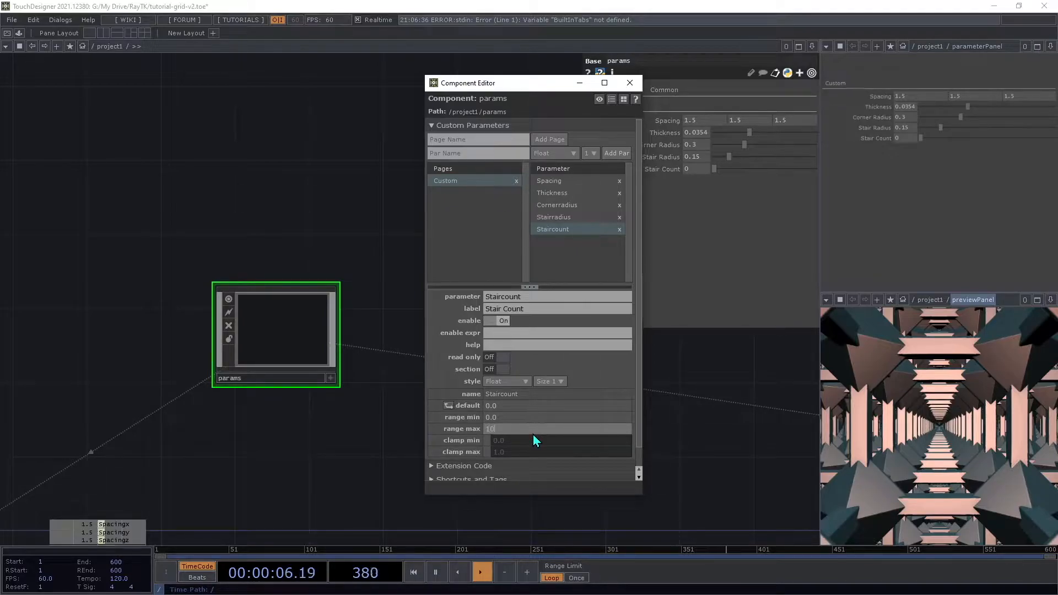
key(Return)
click(523, 408)
text(6)
click(709, 464)
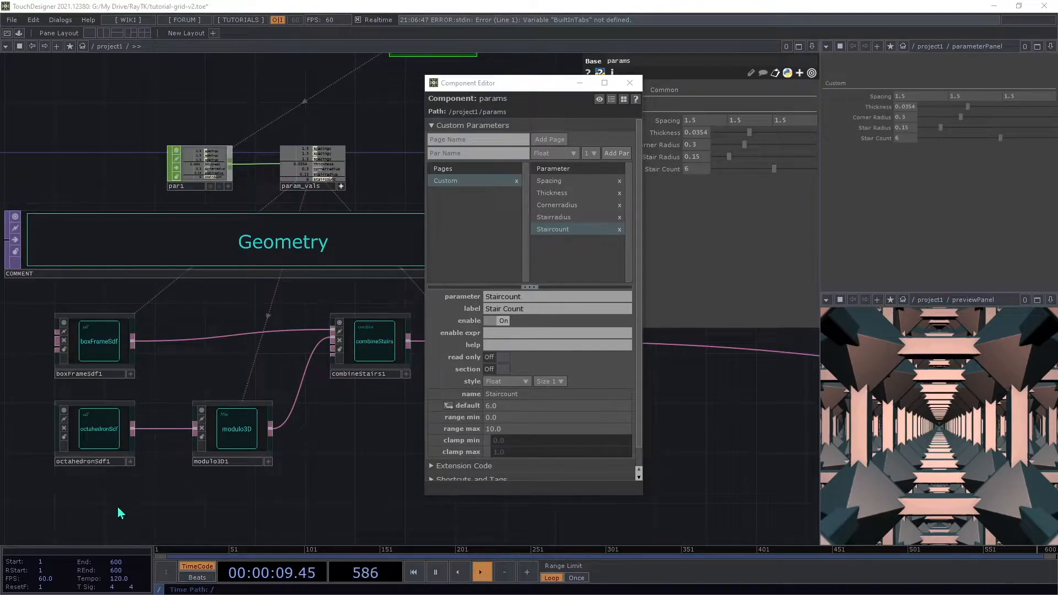
Close the Component Editor and link octahedronSdf1's Radius to the Cornerradius channel of param_vals as a CHOP reference.
click(104, 438)
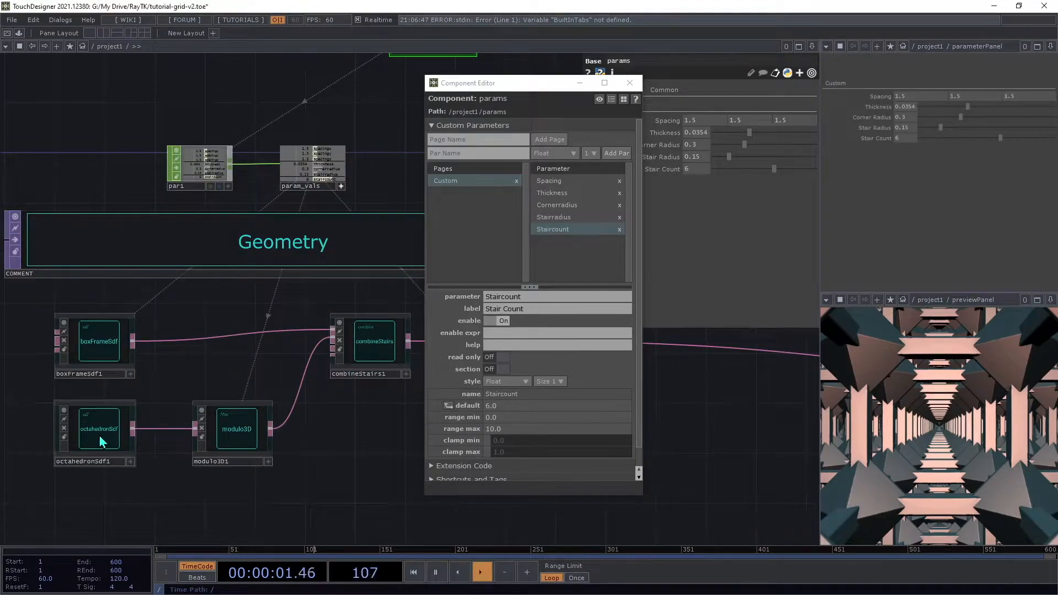
click(628, 84)
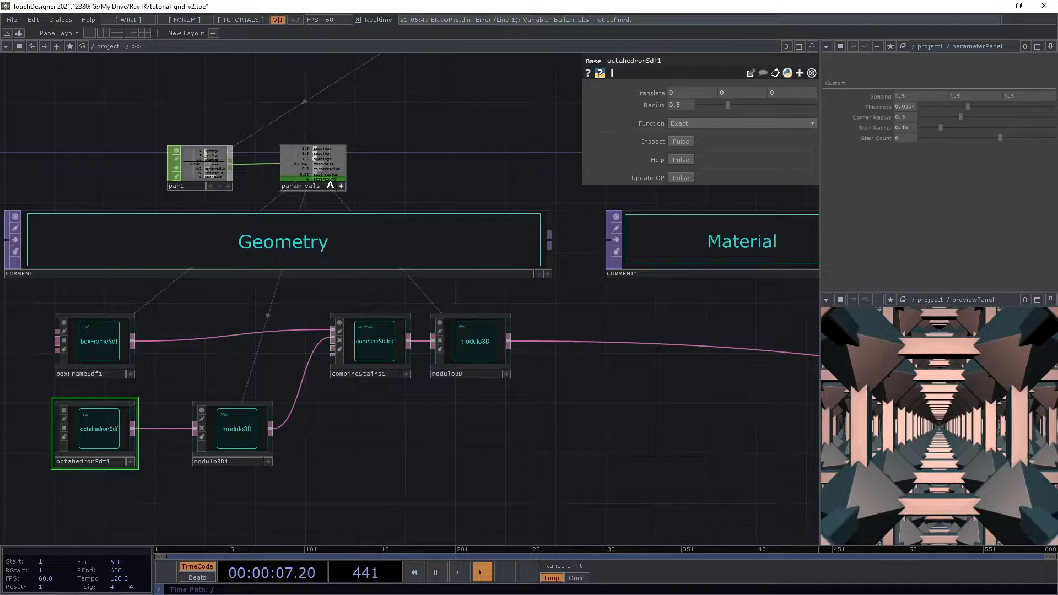
drag(329, 169, 675, 104)
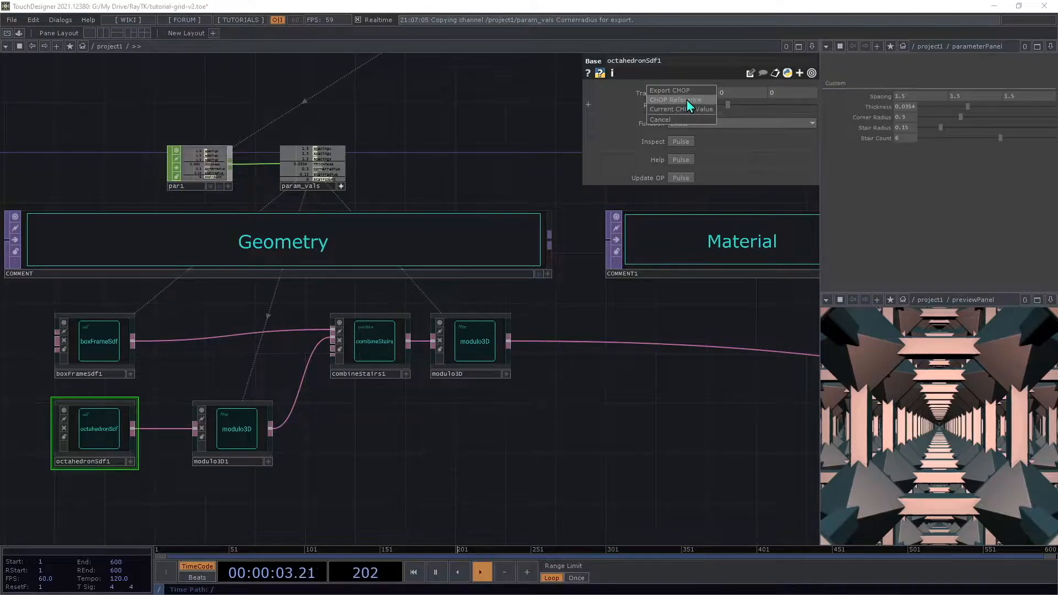
click(687, 100)
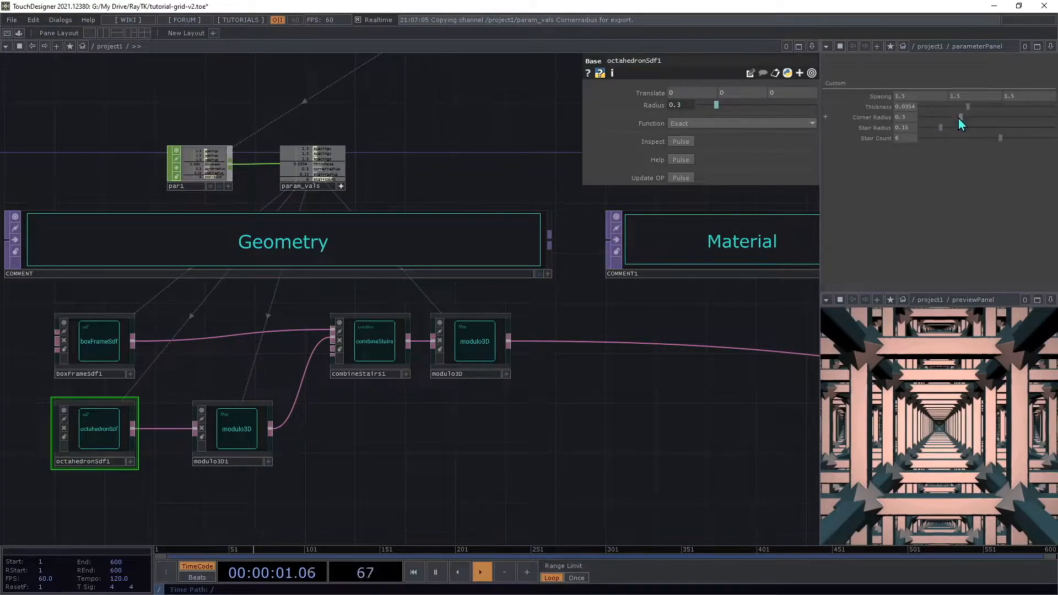
Try a Corner Radius of 0.343 and reset that parameter to its default.
mouse_move(963, 120)
mouse_down()
mouse_move(986, 121)
mouse_move(959, 131)
mouse_move(983, 133)
mouse_move(954, 127)
mouse_up()
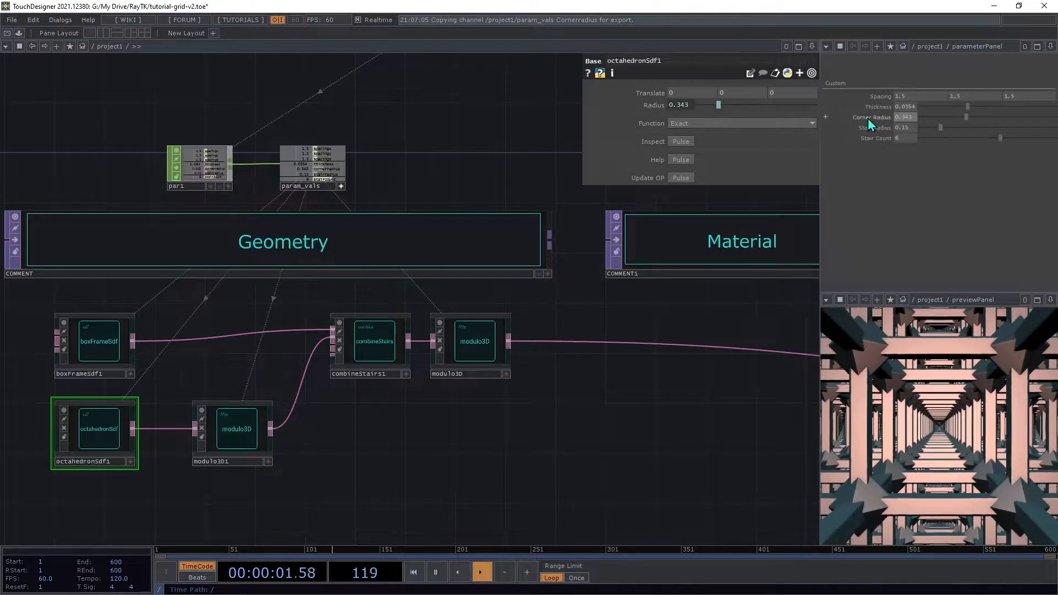
right_click(868, 124)
click(878, 165)
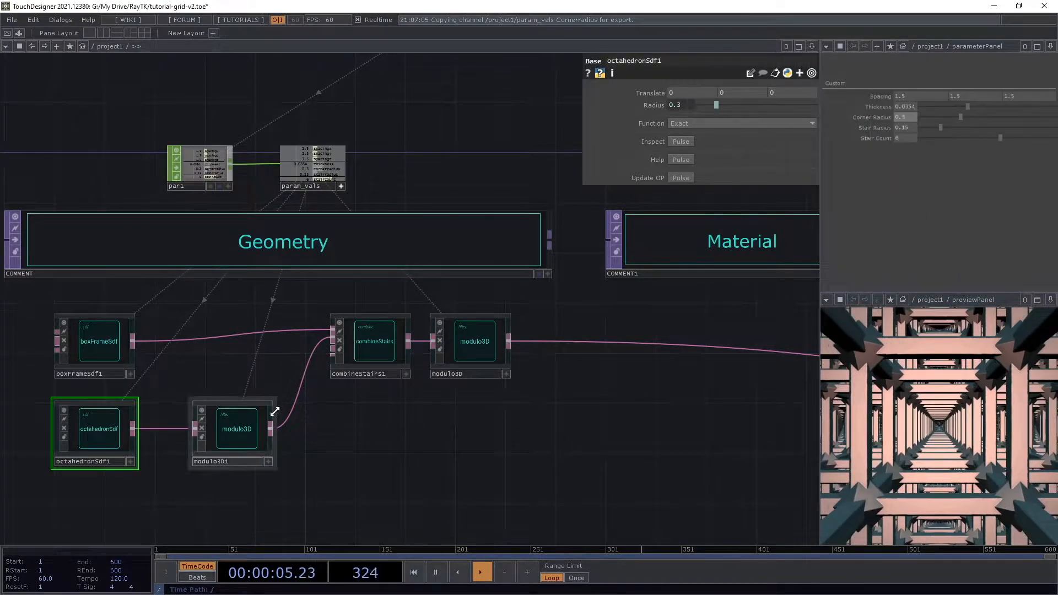
Link combineStairs1's Radius to the Stairradius channel and its Number to the Staircount channel of param_vals as CHOP references.
click(378, 351)
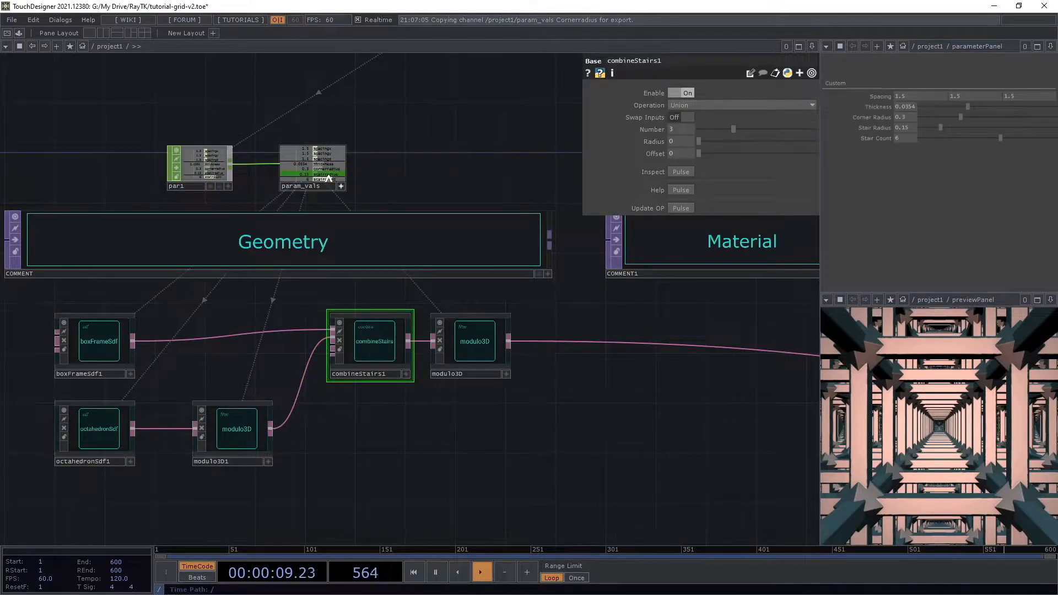
drag(326, 175, 669, 142)
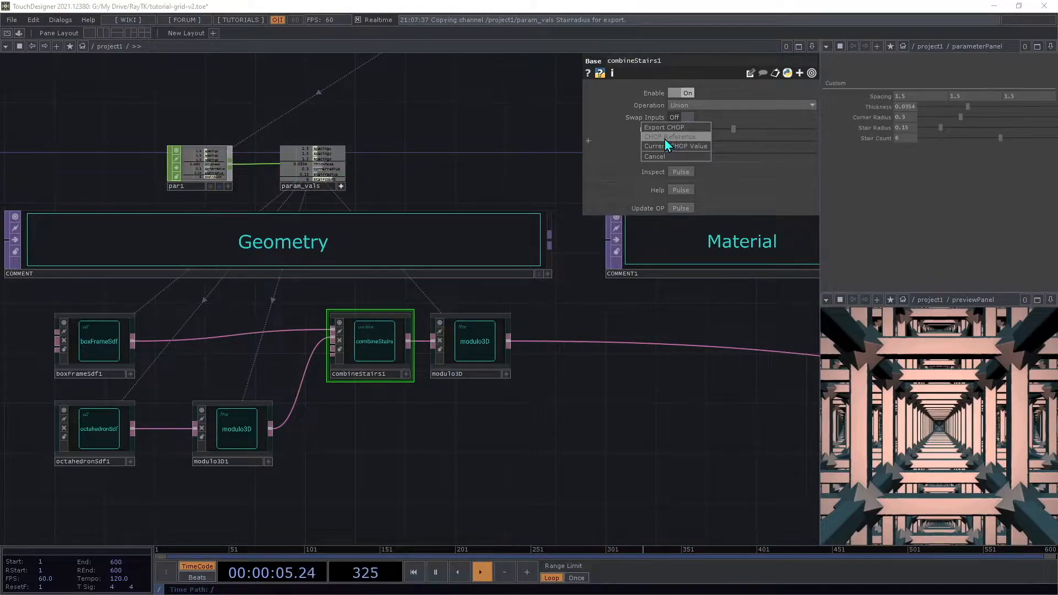
click(667, 137)
drag(325, 179, 676, 128)
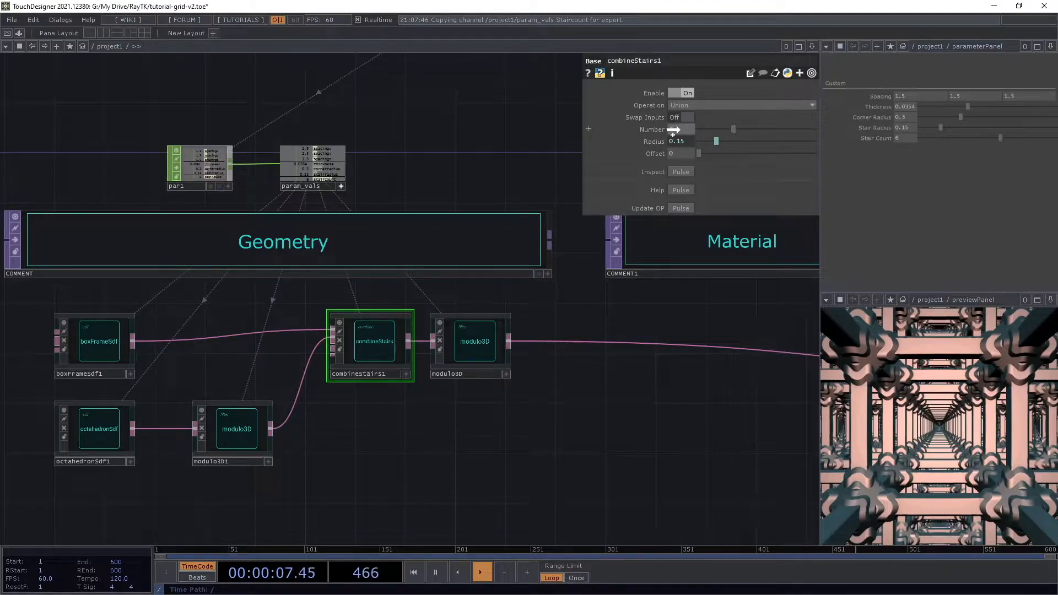
click(680, 128)
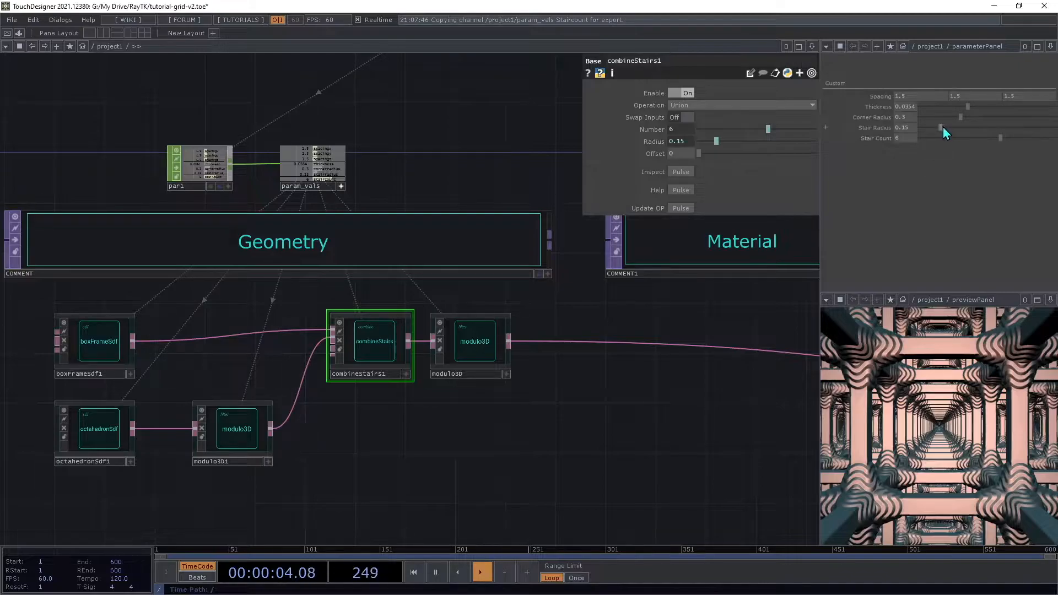
Try a Stair Radius of 0.246 and a Stair Count of 6.14, and reset Stair Count, Stair Radius and Thickness to their defaults.
drag(942, 128, 1052, 173)
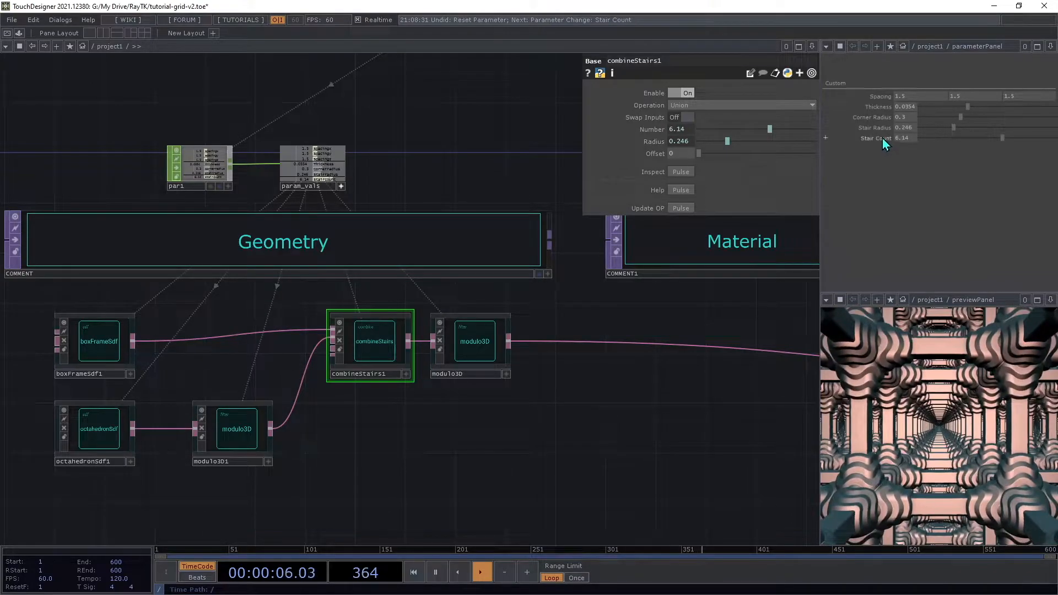
right_click(881, 138)
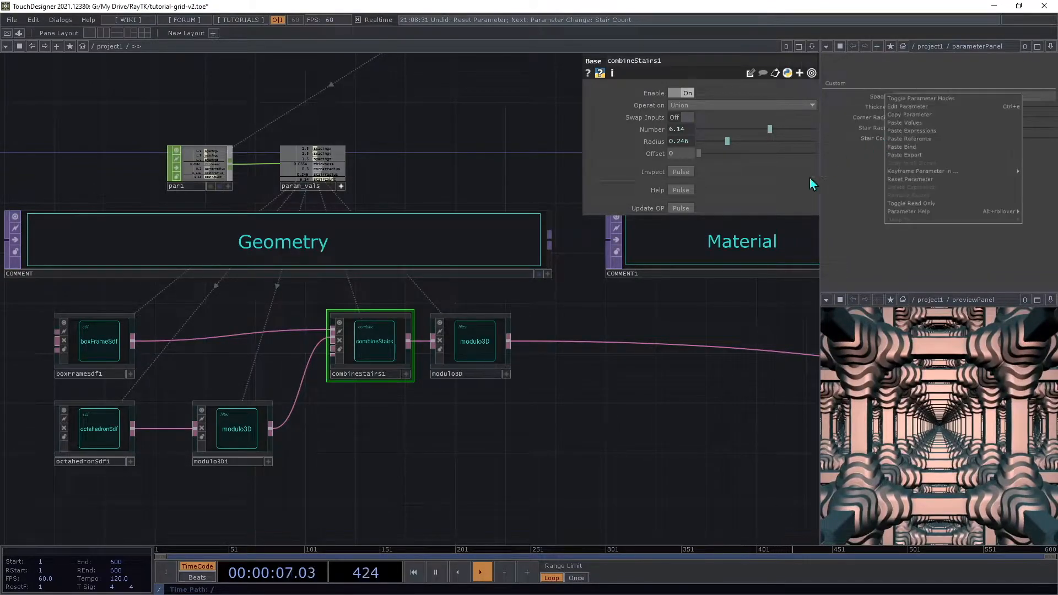
click(909, 179)
right_click(876, 128)
click(901, 170)
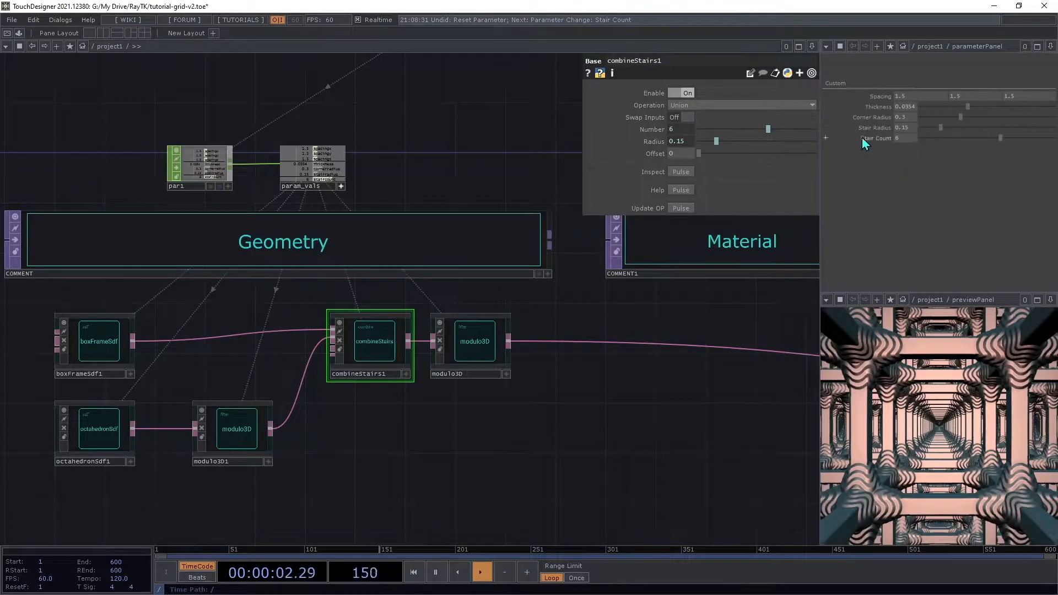
right_click(864, 107)
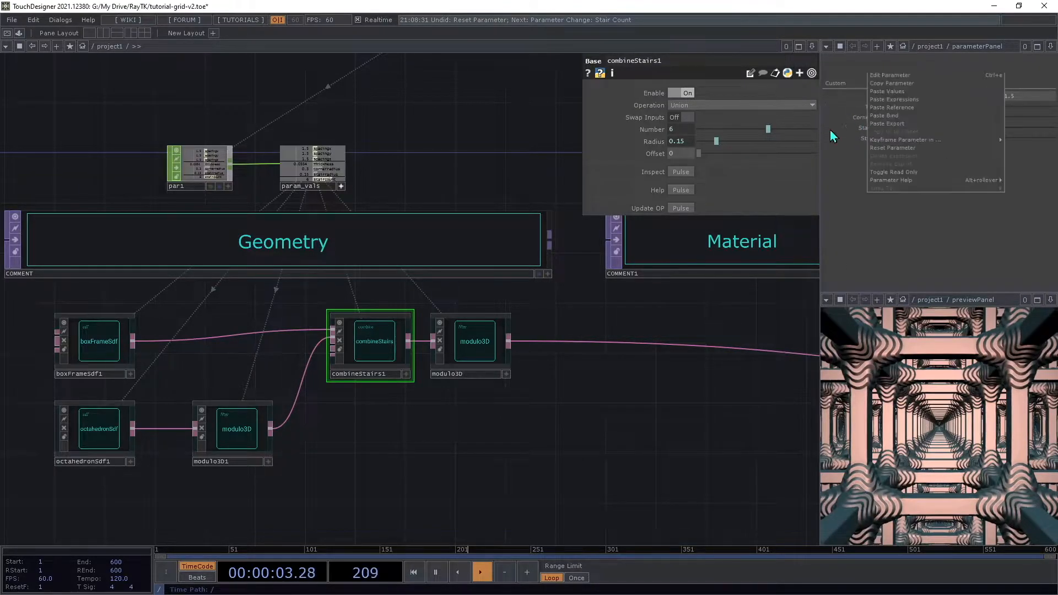
click(884, 151)
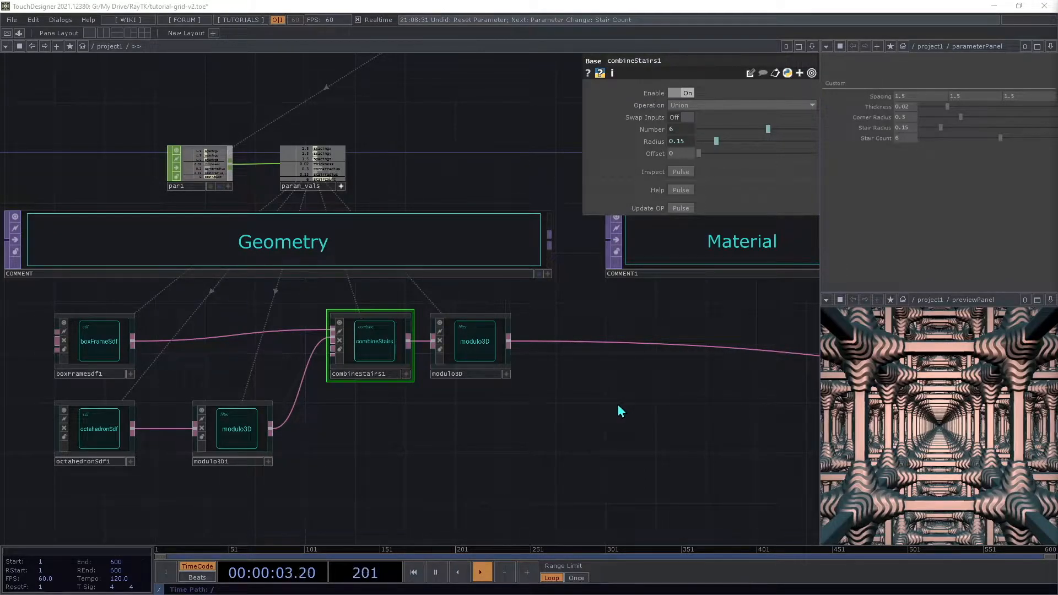
Add a RayTK twist filter operator to the network below the Geometry comment.
key(alt+r)
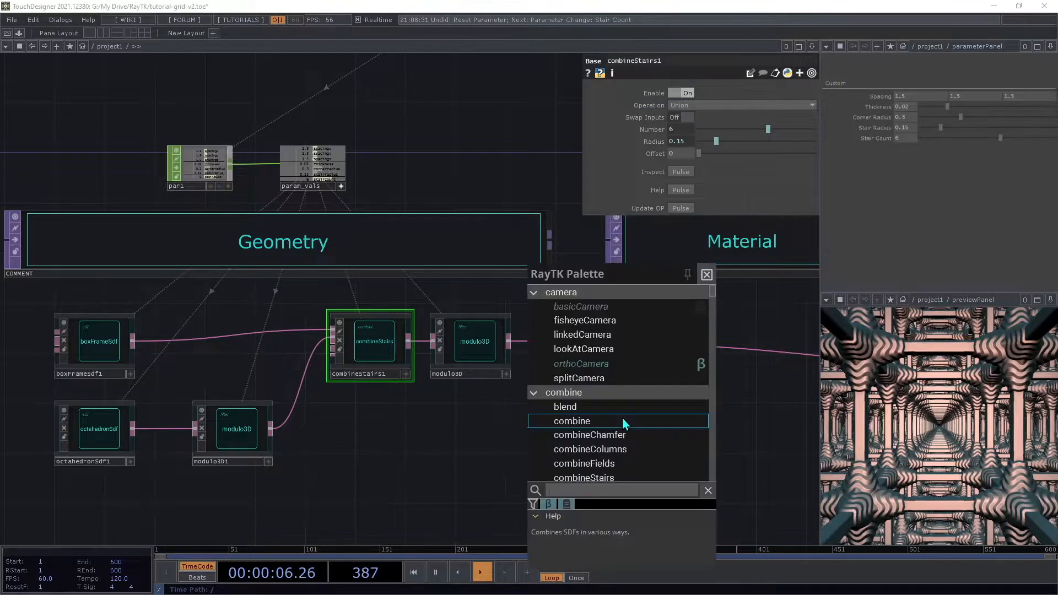
text(twist)
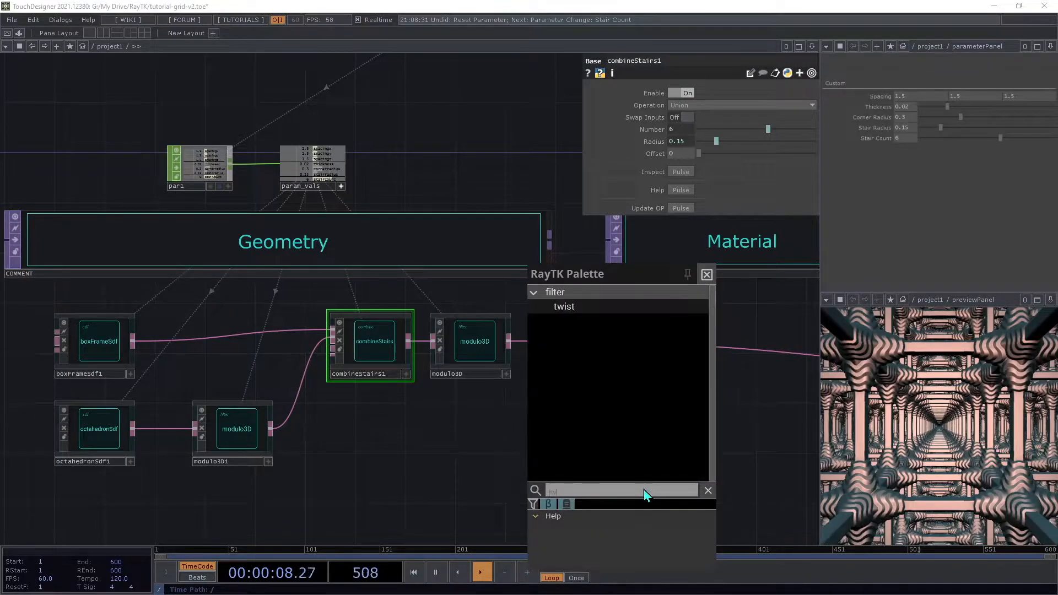
click(572, 307)
click(615, 402)
Wire twist1 into the connection after modulo3D and line it up beside modulo3D.
click(570, 401)
click(508, 341)
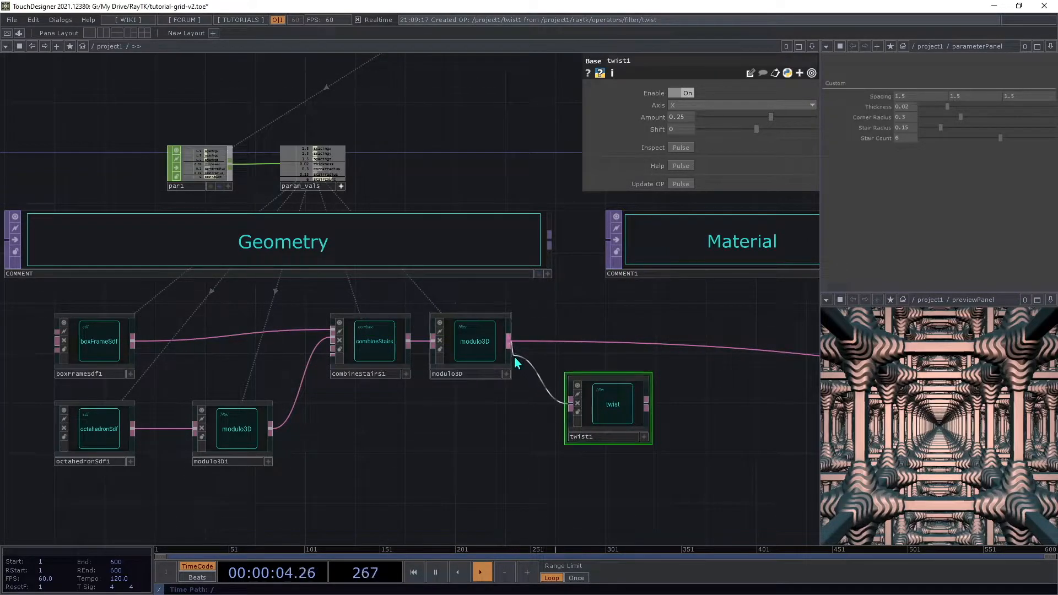
click(647, 405)
click(752, 346)
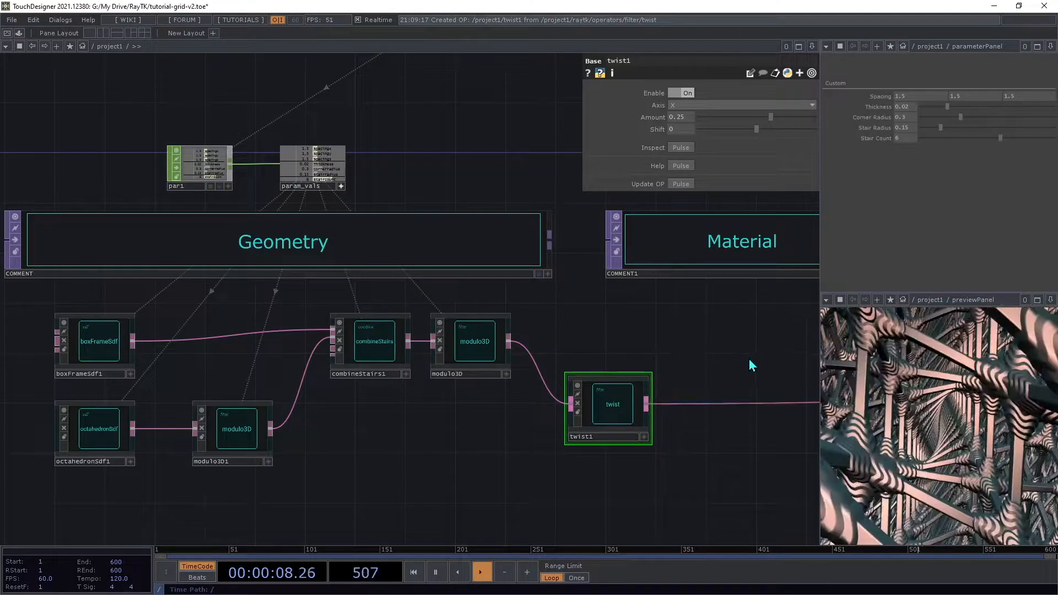
drag(586, 413, 547, 348)
Set twist1's Axis to Z and its Amount to 0.079.
click(709, 103)
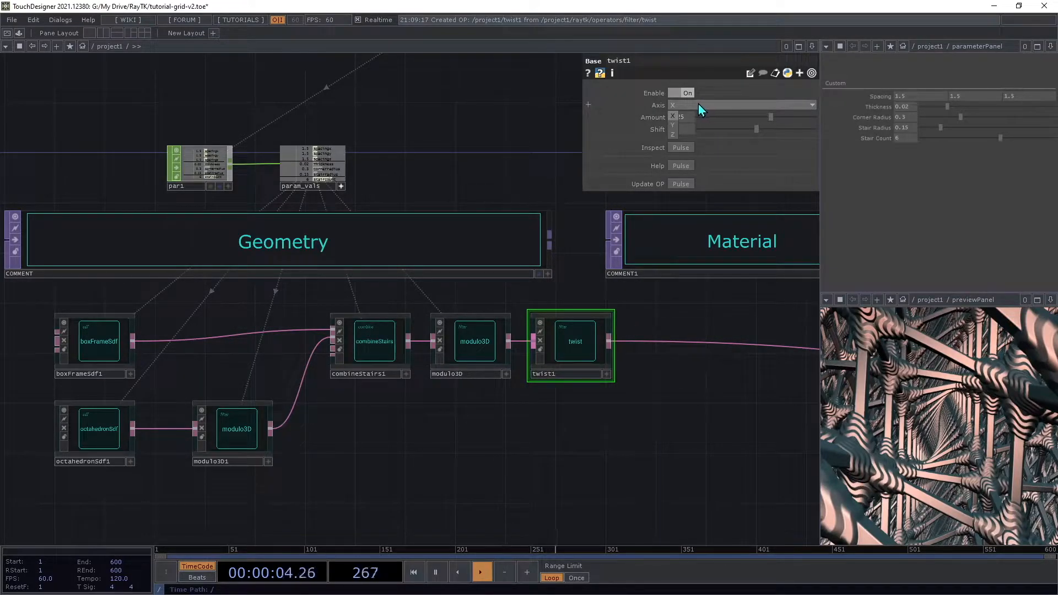
click(673, 134)
drag(770, 117, 759, 140)
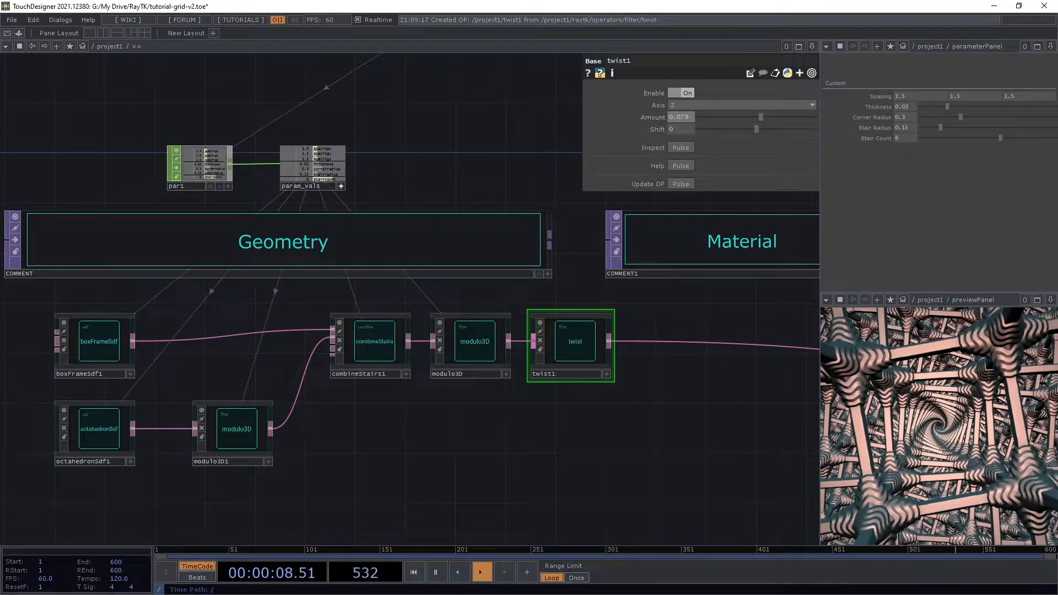
Add a Float custom parameter named Twist to params and move it to the end of the parameter list.
drag(418, 110, 408, 485)
scroll(410, 299, up, 3)
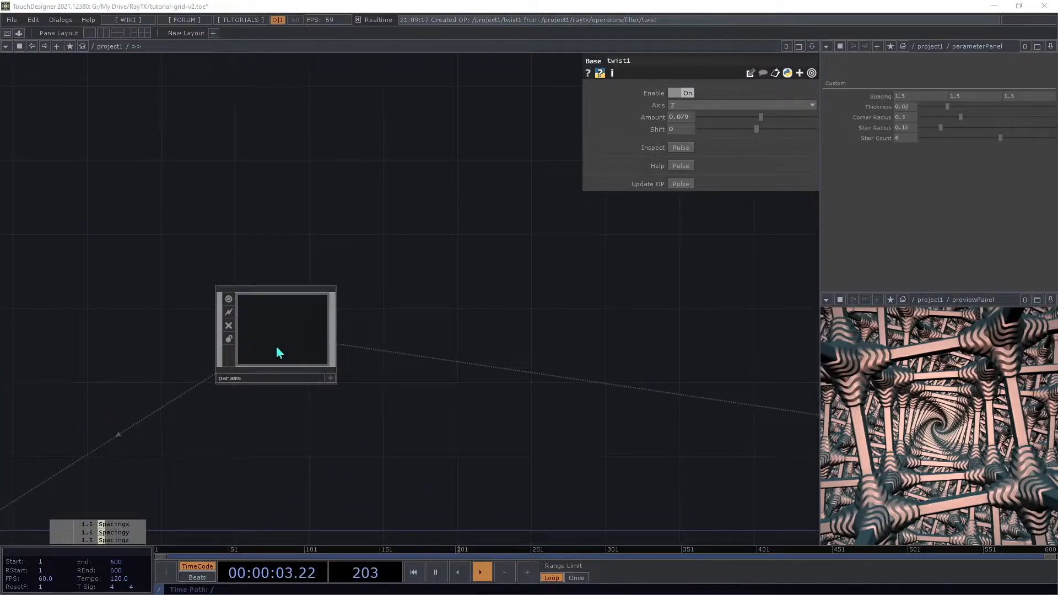
right_click(287, 333)
click(309, 349)
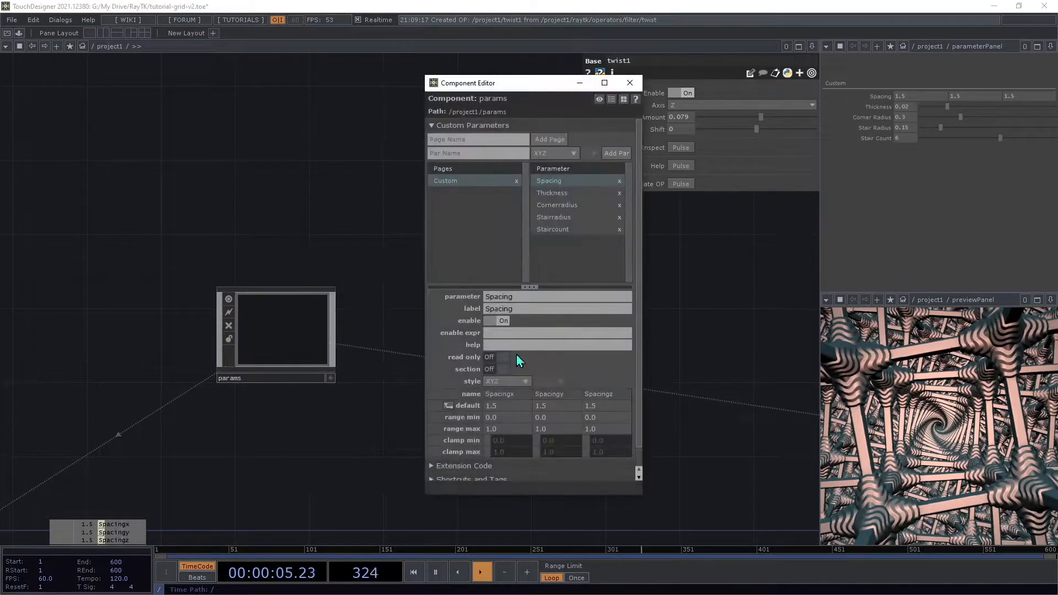
click(564, 153)
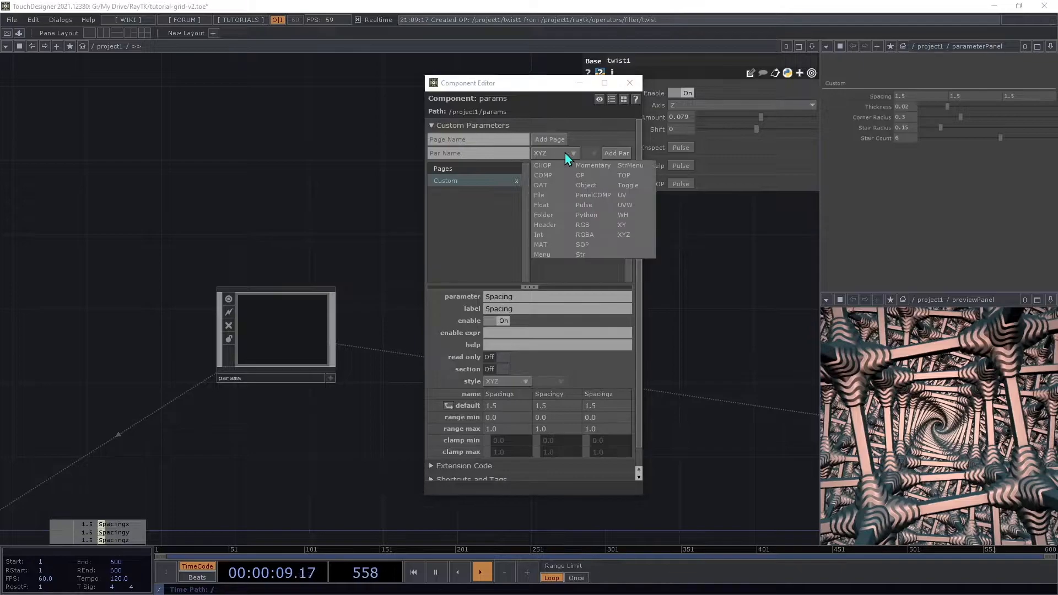
click(550, 207)
click(507, 153)
text(Twist)
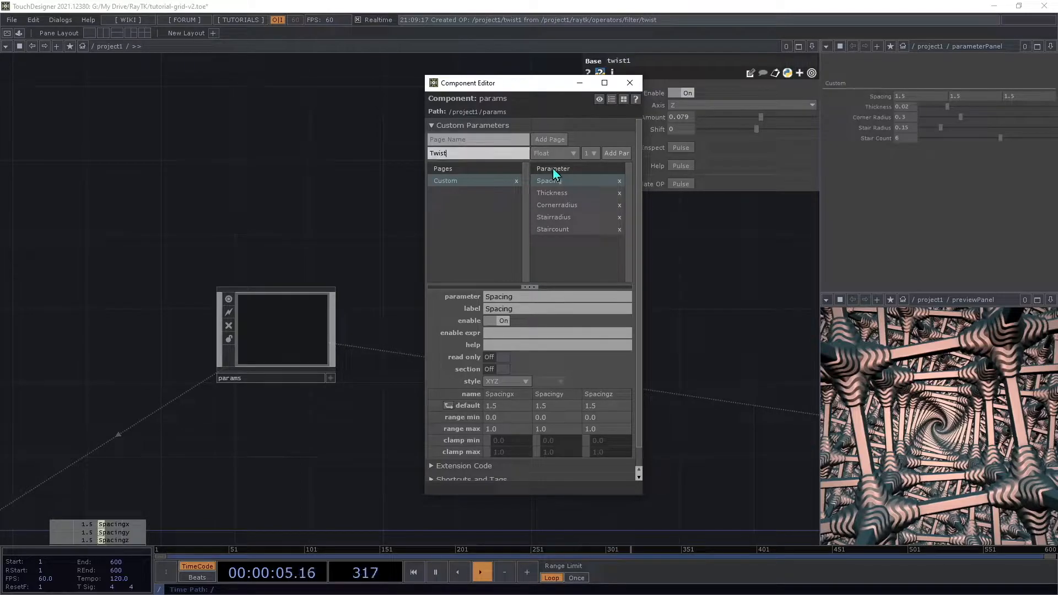
click(616, 153)
drag(547, 193, 567, 257)
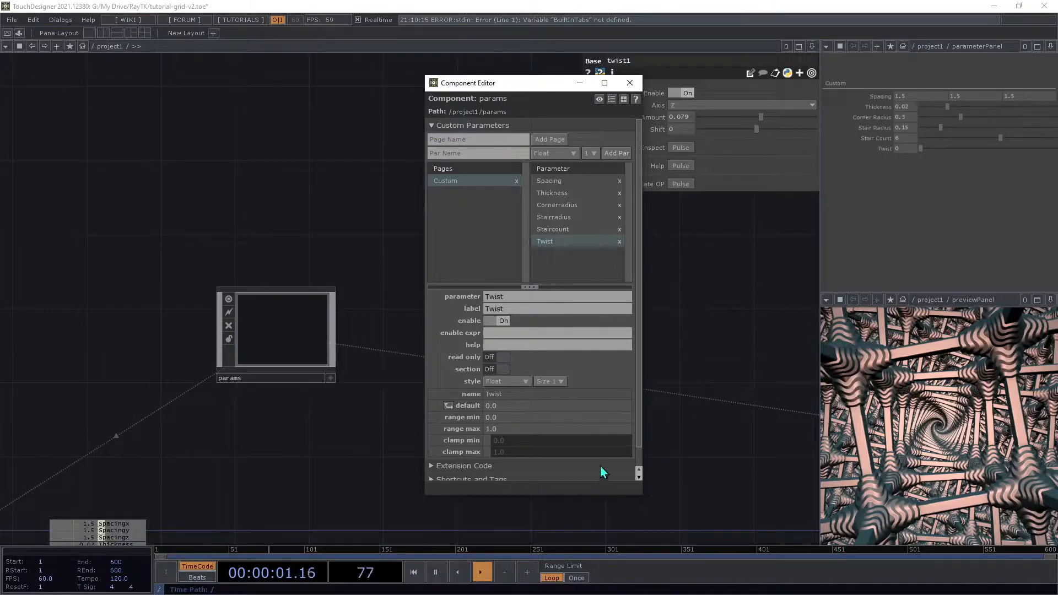
Set the Twist parameter's range from -0.25 to 0.25 and close the Component Editor.
click(537, 418)
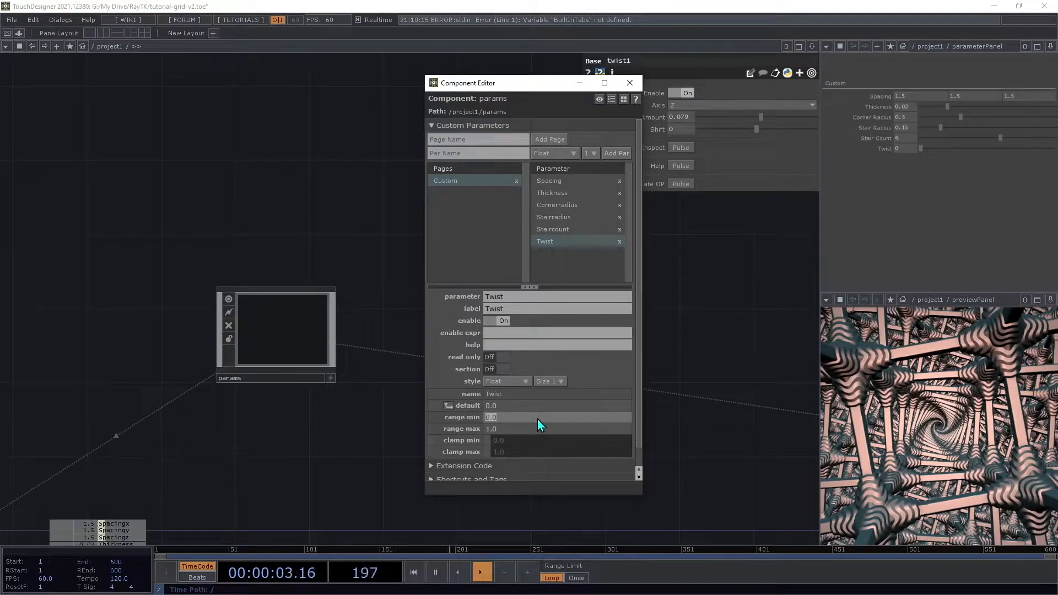
key(BackSpace)
text(-)
text(0.25)
key(Tab)
text(.25)
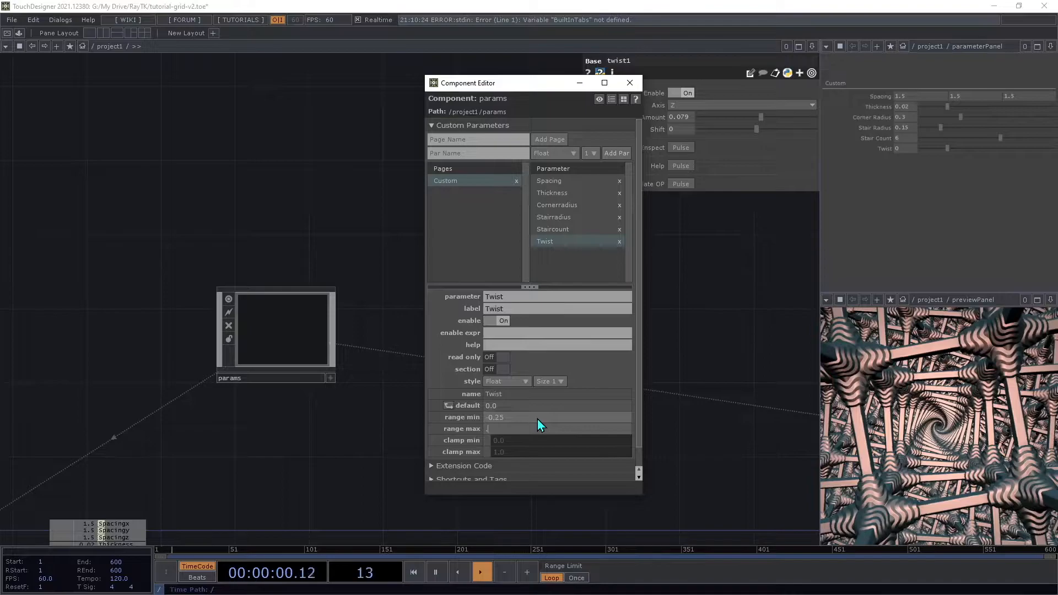
key(Tab)
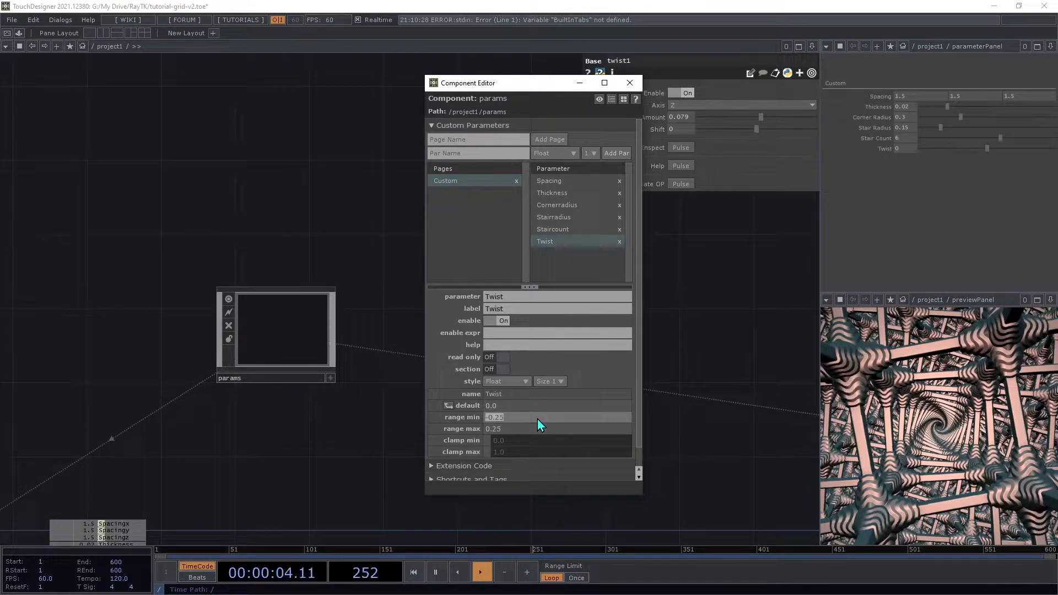
key(Tab)
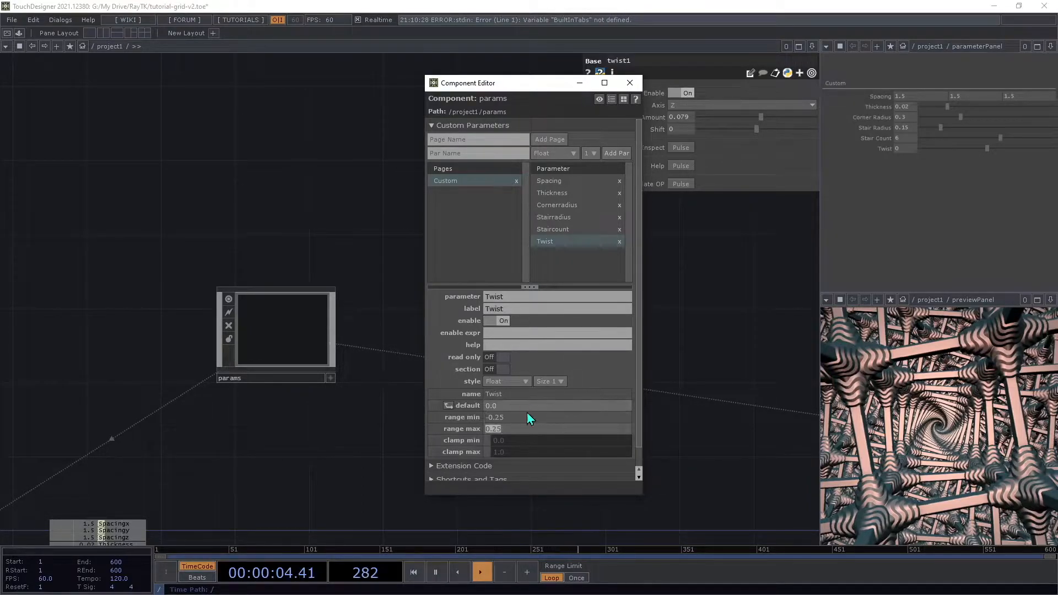
click(623, 85)
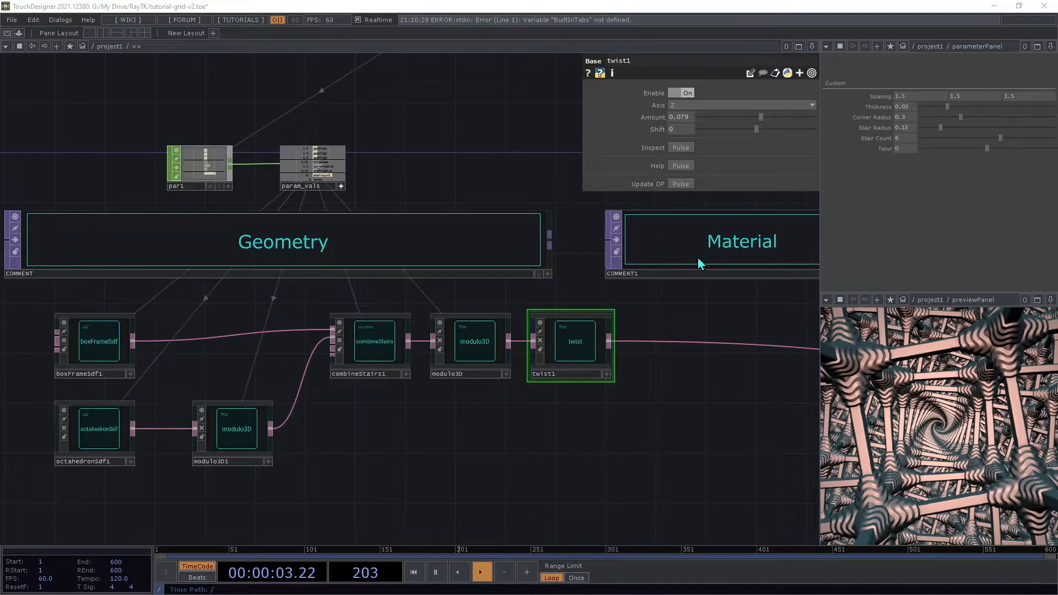
Link twist1's Amount to the Twist channel of param_vals as a CHOP reference and try out the Twist parameter.
drag(315, 182, 682, 119)
click(682, 113)
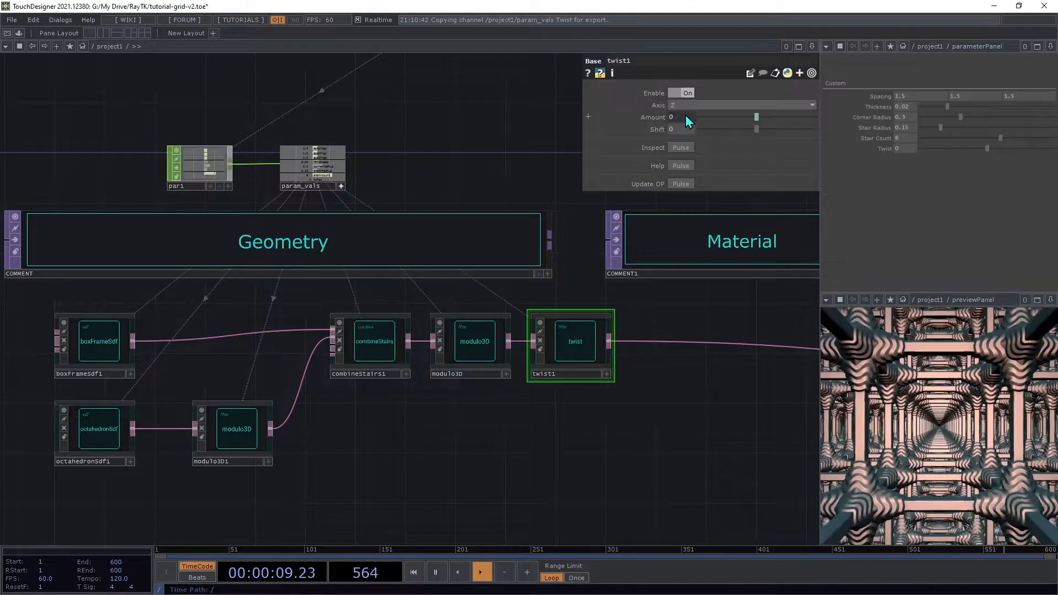
drag(987, 148, 945, 164)
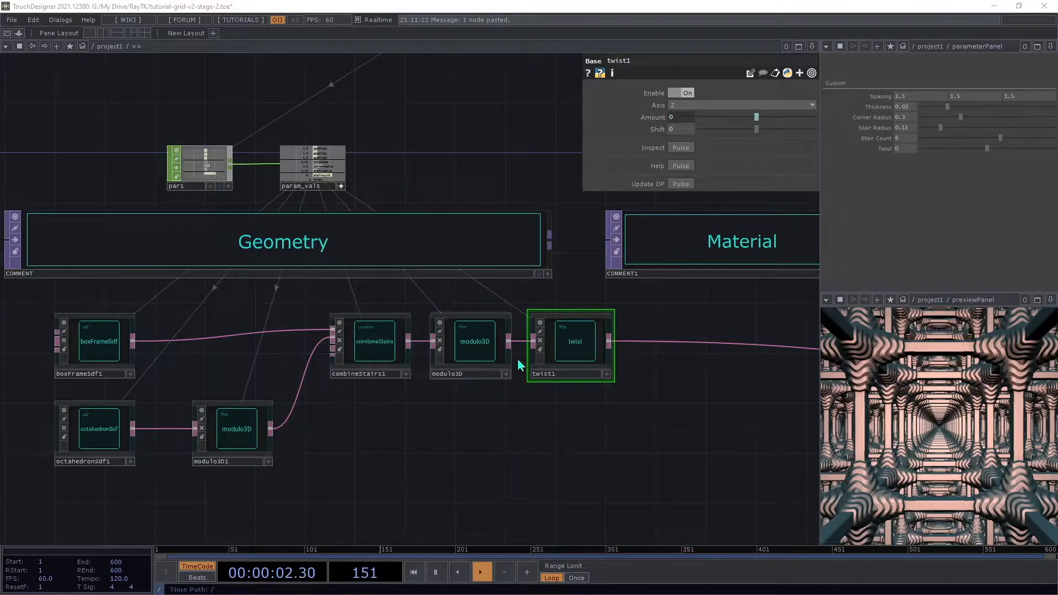
Try changing combineStairs1's Offset and the Z component of modulo3D's Shift.
click(373, 346)
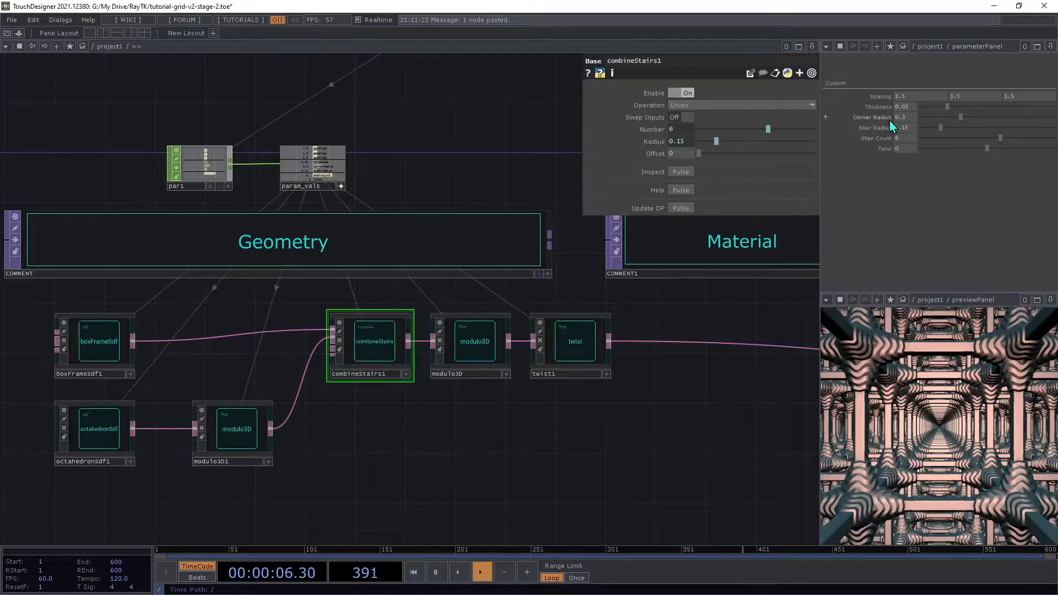
drag(701, 153, 642, 213)
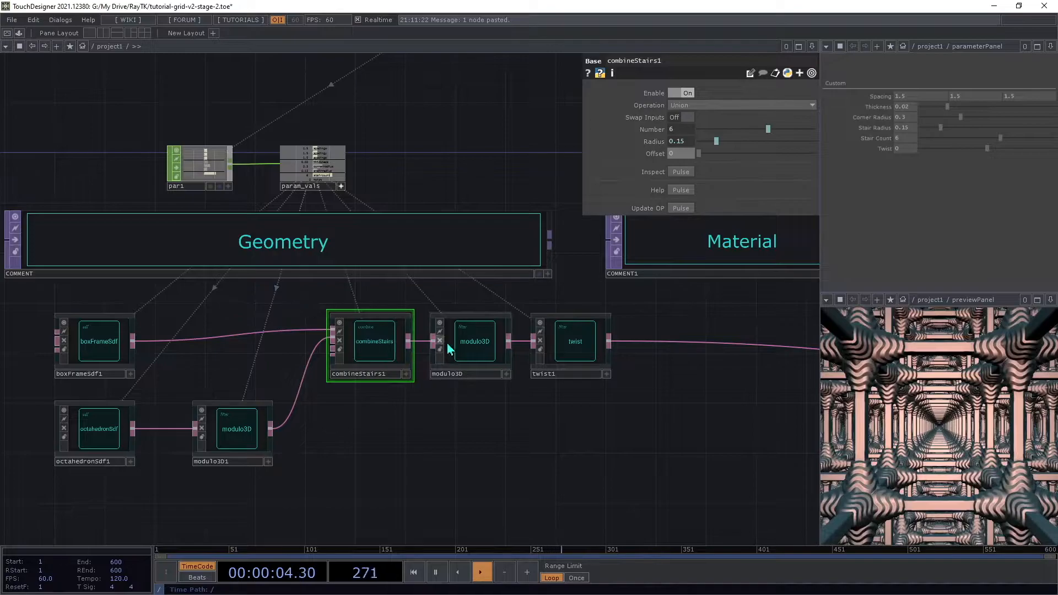
click(478, 358)
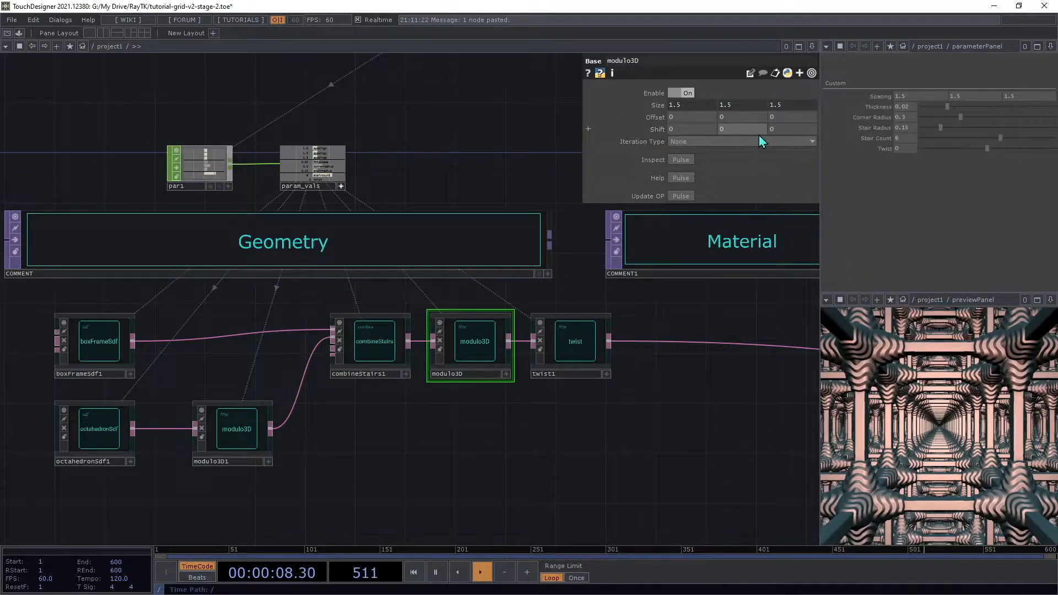
drag(786, 132, 783, 113)
Add a Float custom parameter named Stair Speed to the params component.
drag(418, 83, 247, 330)
scroll(248, 330, up, 3)
right_click(265, 335)
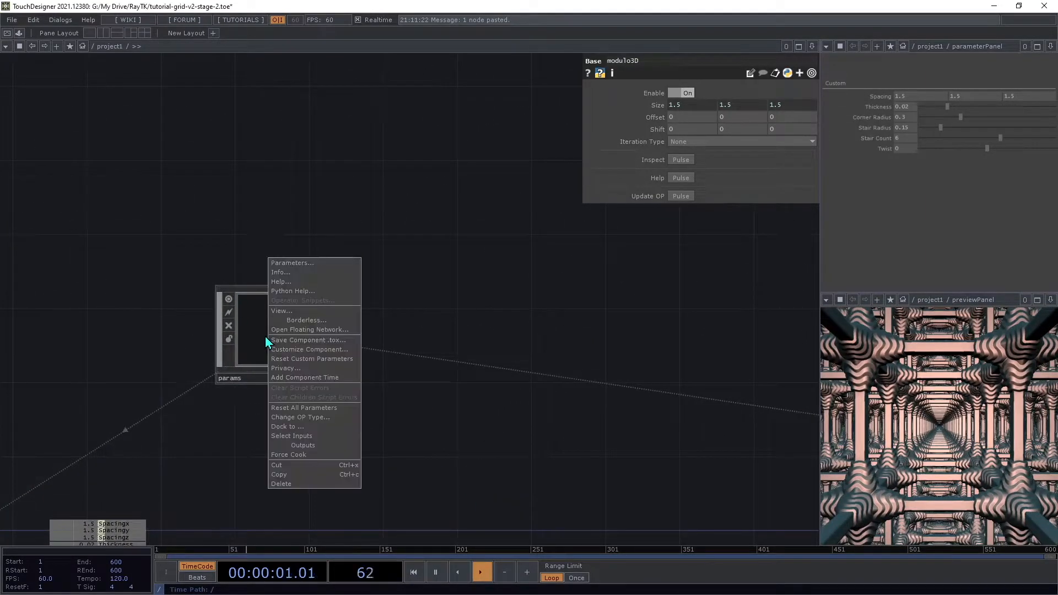
click(276, 348)
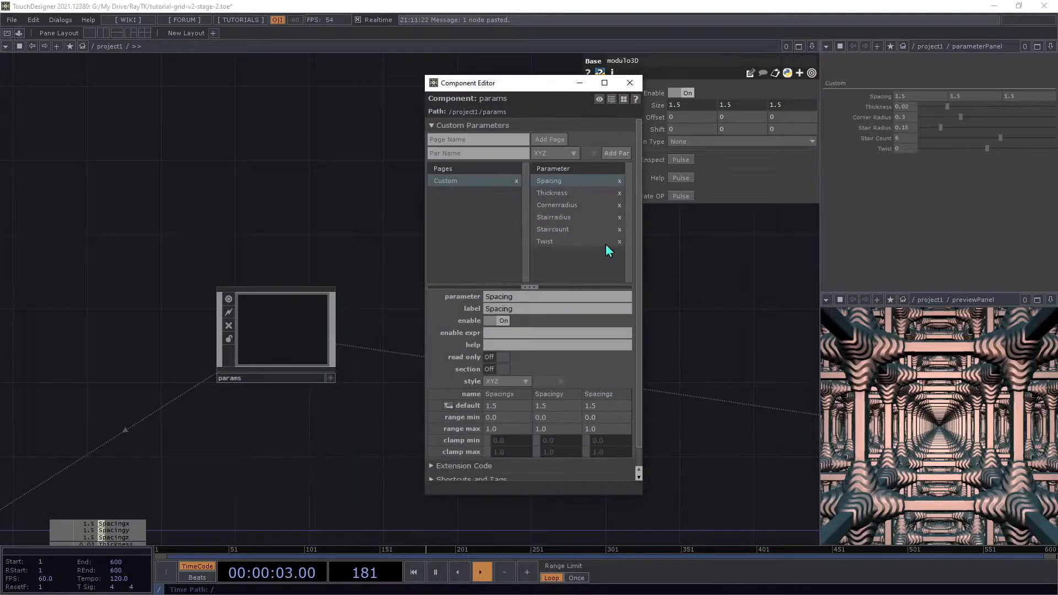
click(551, 152)
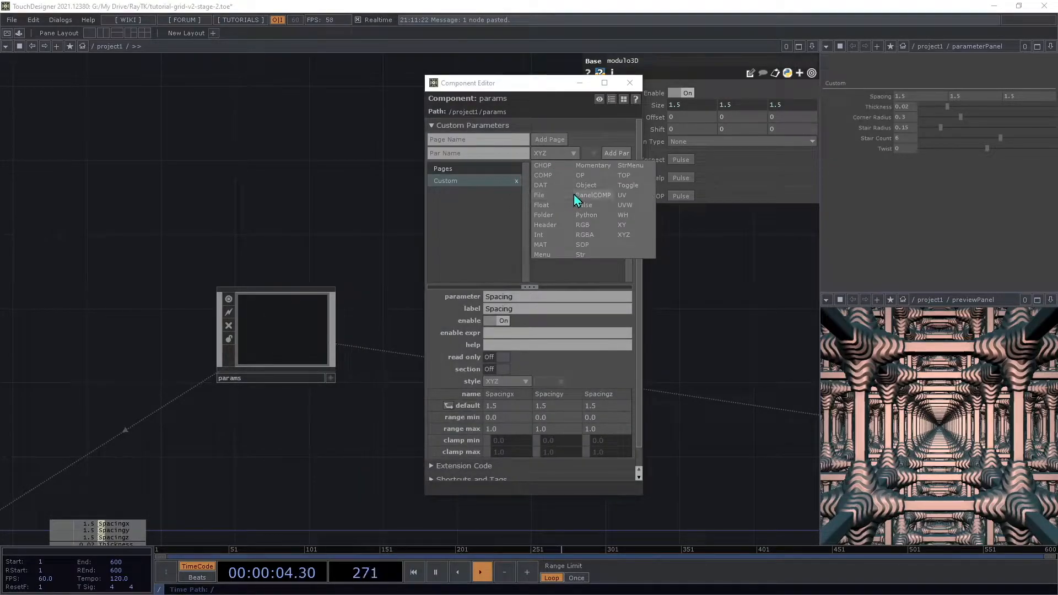
click(541, 205)
click(487, 155)
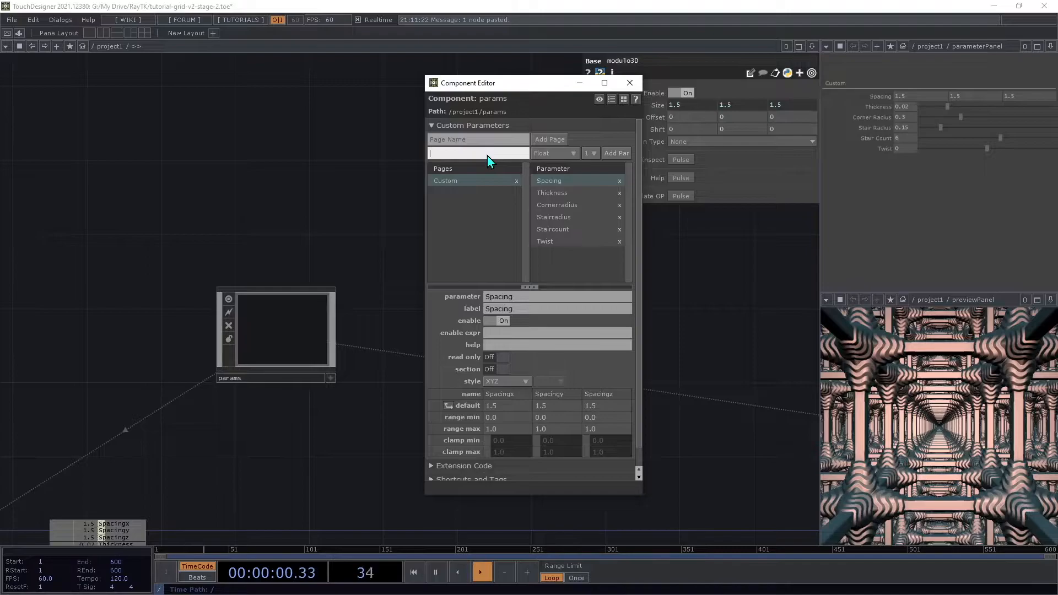
text(Stair Speee)
key(BackSpace)
text(d)
click(616, 152)
Add a Float parameter named Movement Speed and move both speed parameters to the end of the list, below Twist.
click(508, 154)
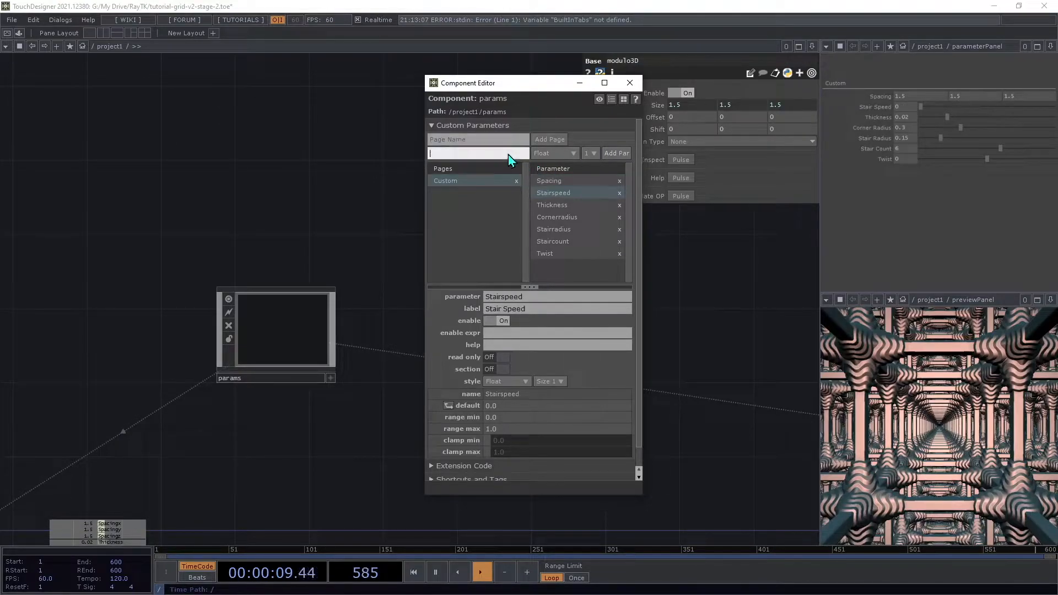
text(Movement Speed)
click(615, 154)
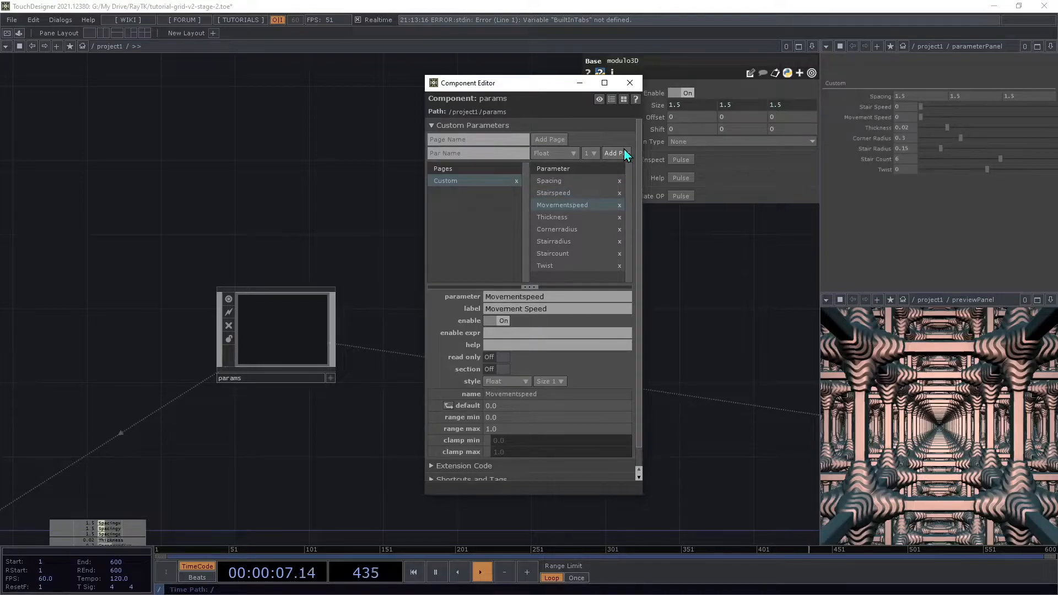
ctrl+click(583, 194)
drag(583, 194, 565, 261)
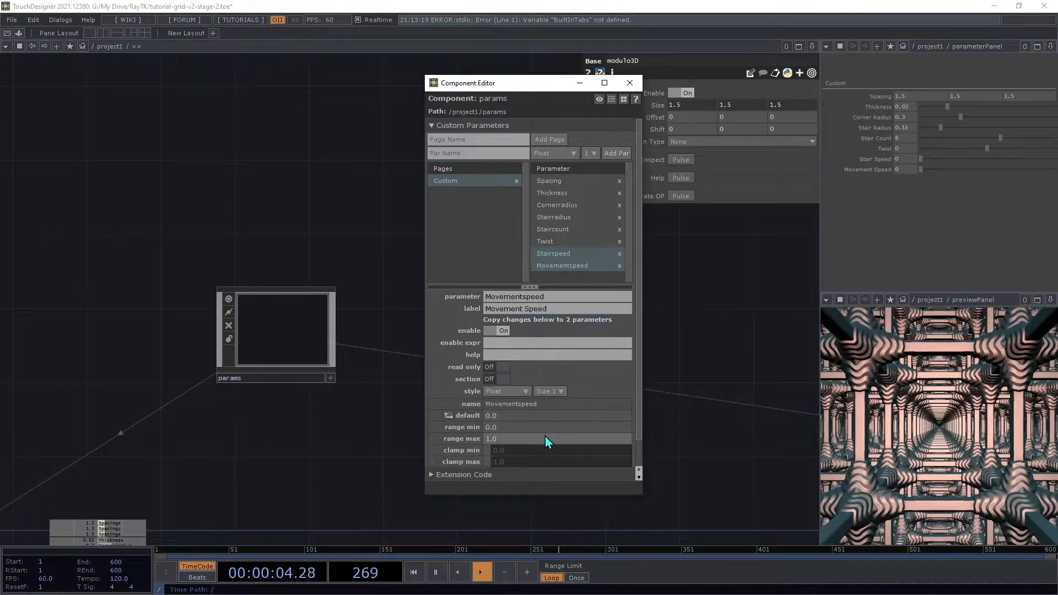
Set the range minimum of both Stair Speed and Movement Speed to -1.0.
click(520, 430)
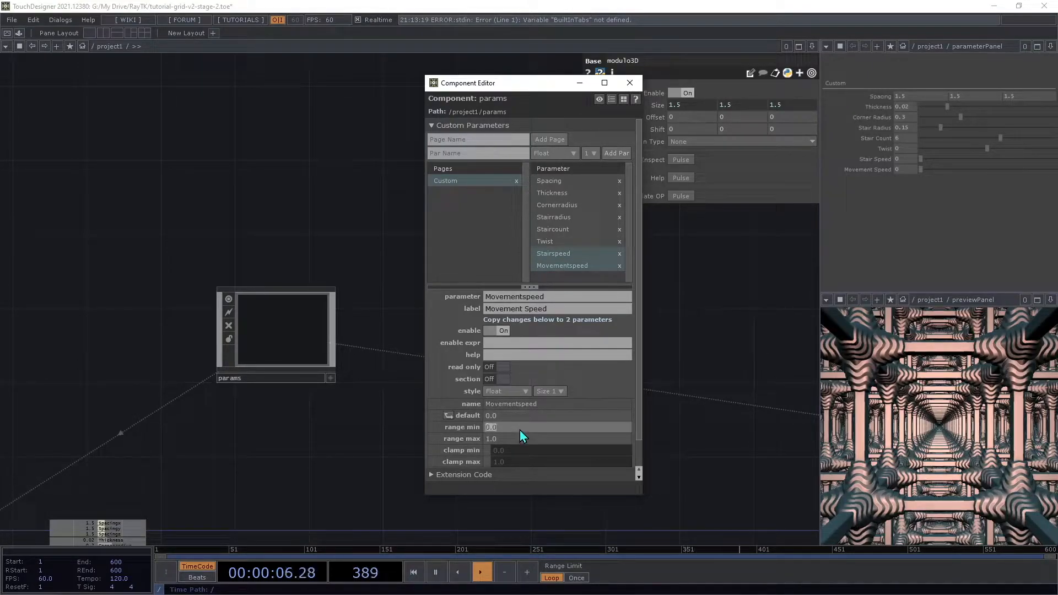
text(-1.0)
key(Tab)
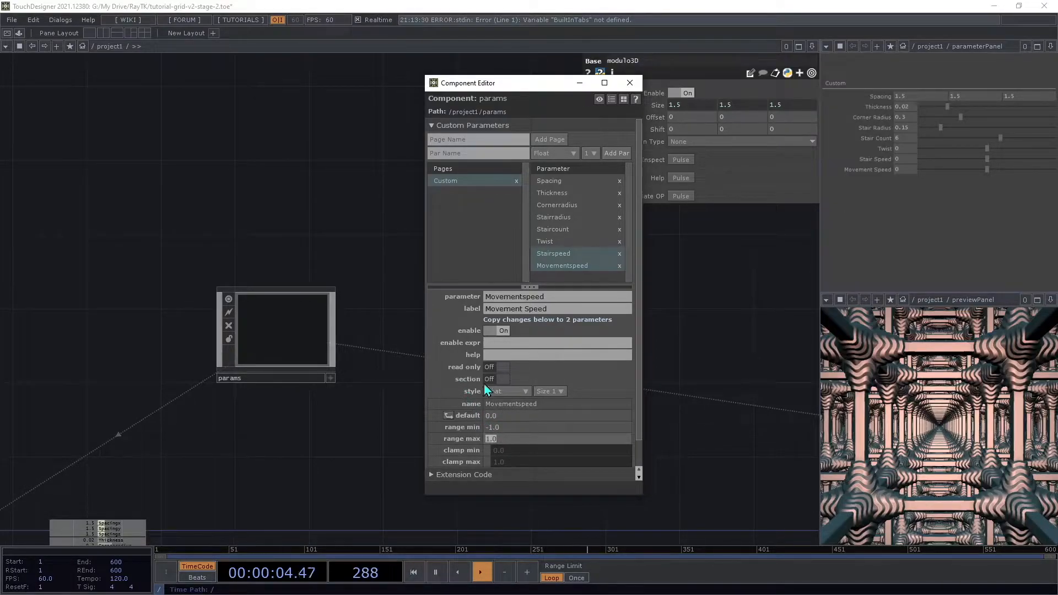
Add a Select CHOP below the geometry chain and set param_vals as its source CHOP.
click(633, 85)
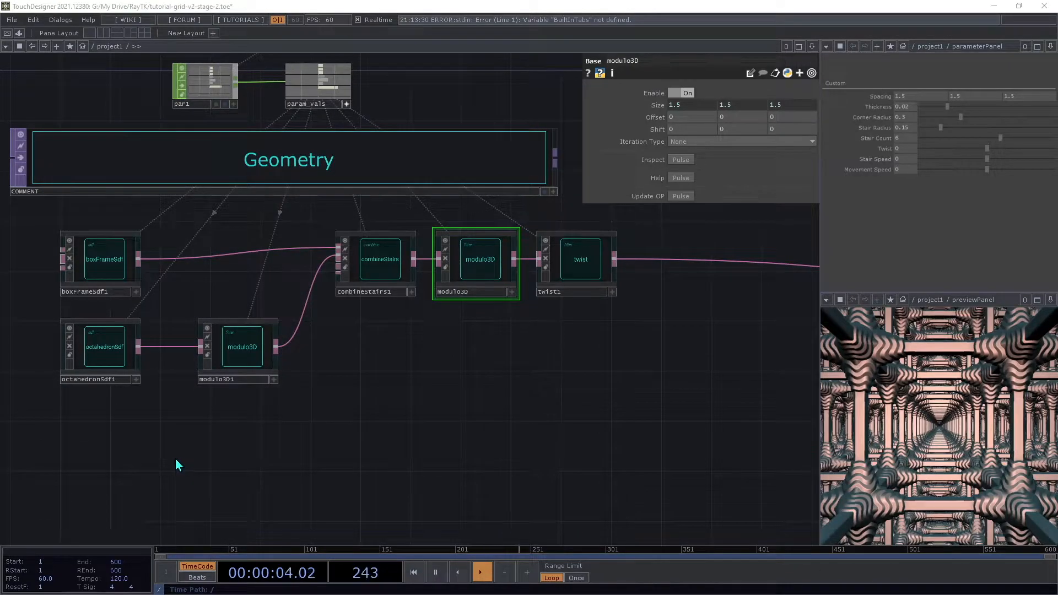
key(Tab)
text(sel)
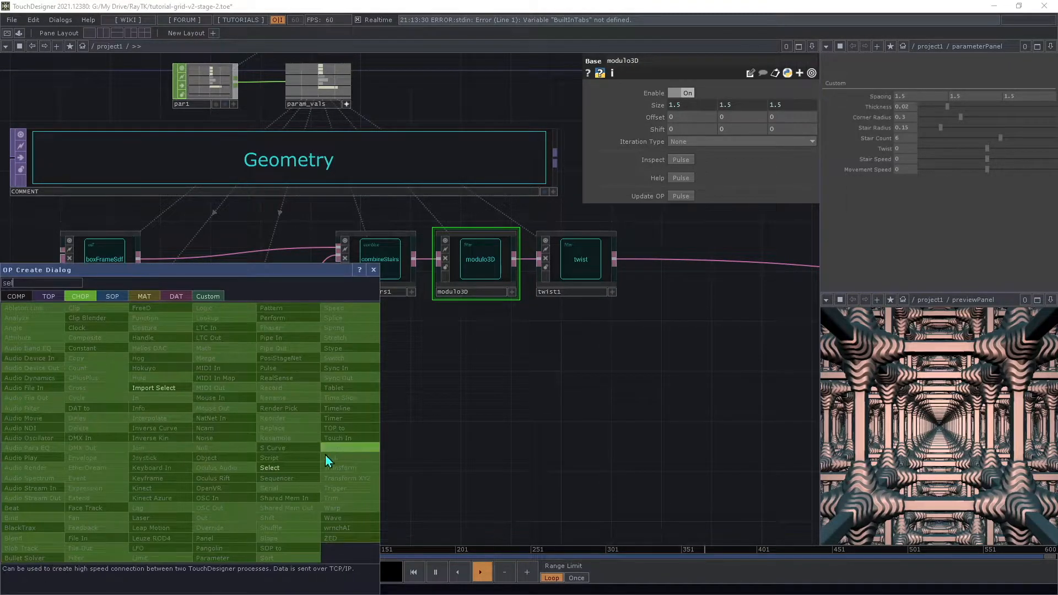
key(Return)
click(215, 463)
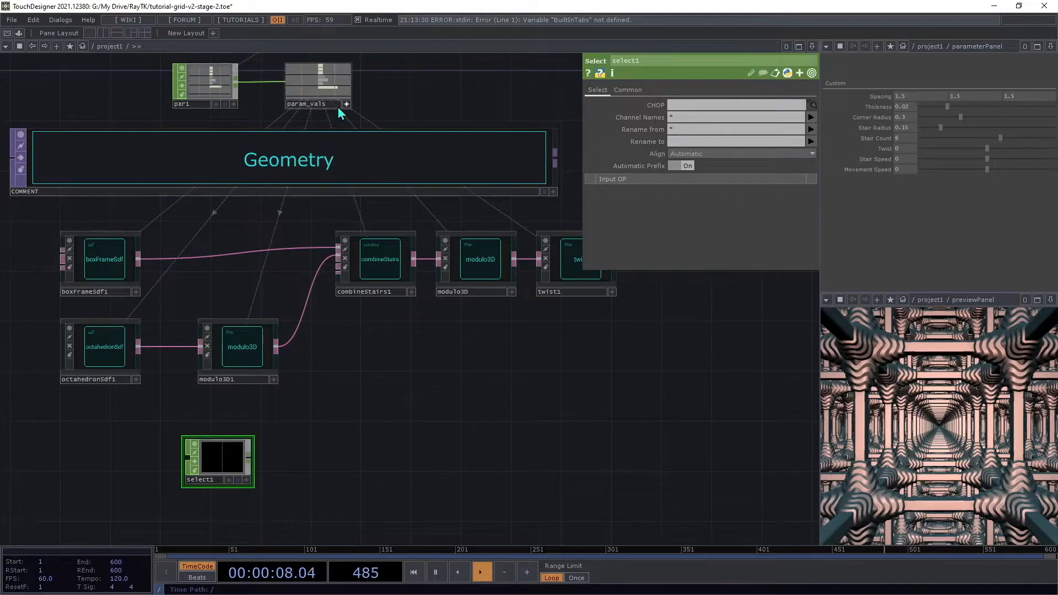
drag(335, 84, 713, 104)
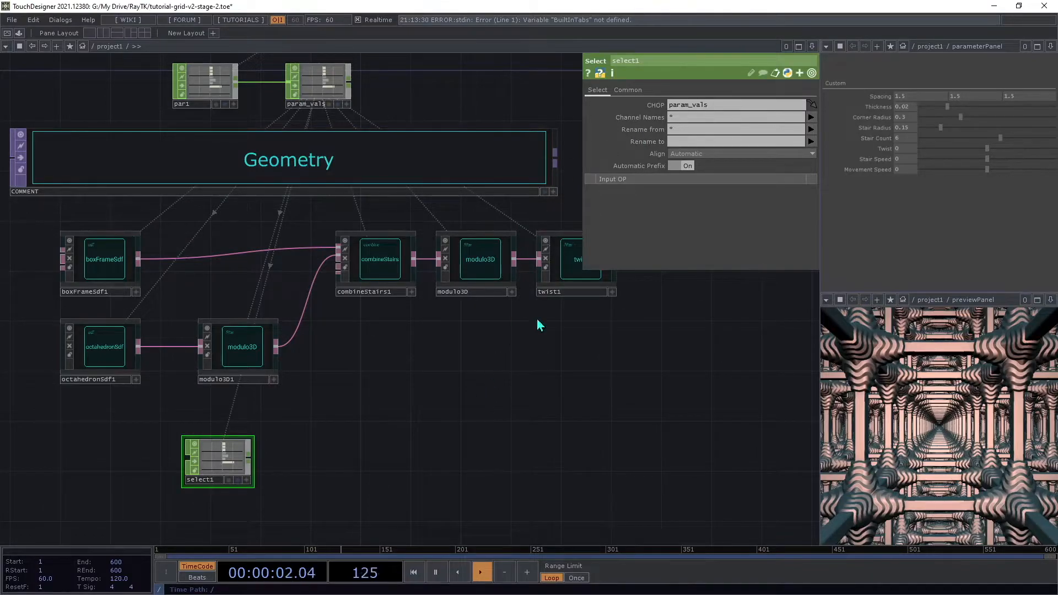
Limit select1 to the Stairspeed and Movementspeed channels and rename them to offset and tz.
click(811, 118)
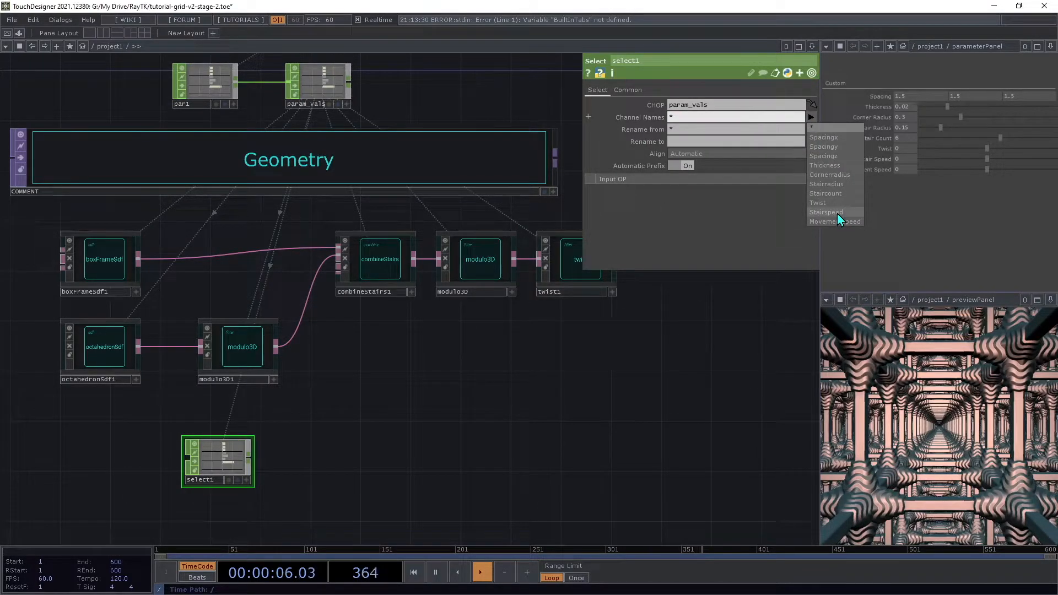
click(837, 213)
click(809, 117)
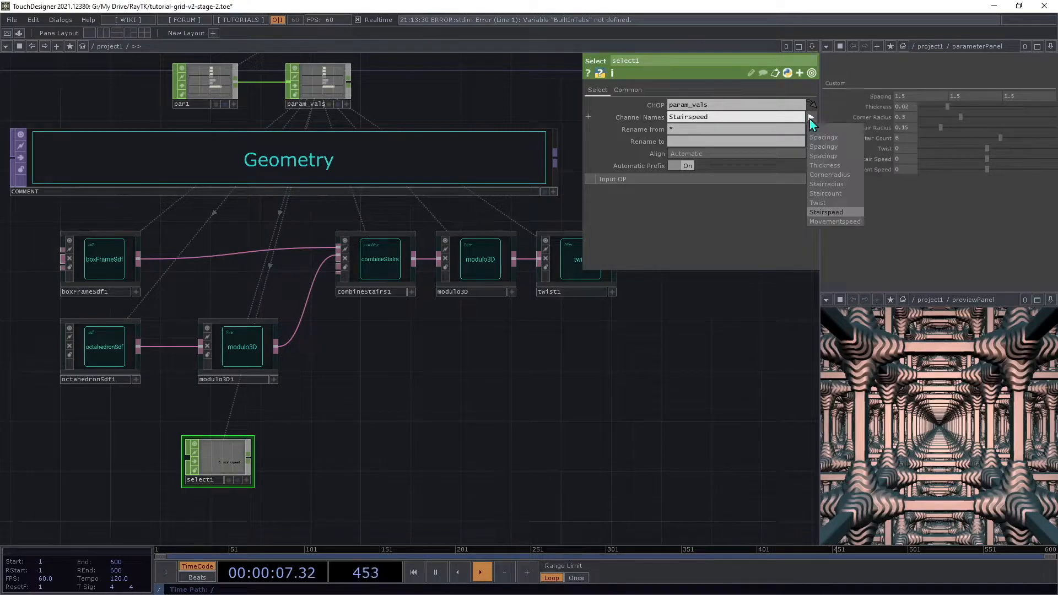
click(836, 220)
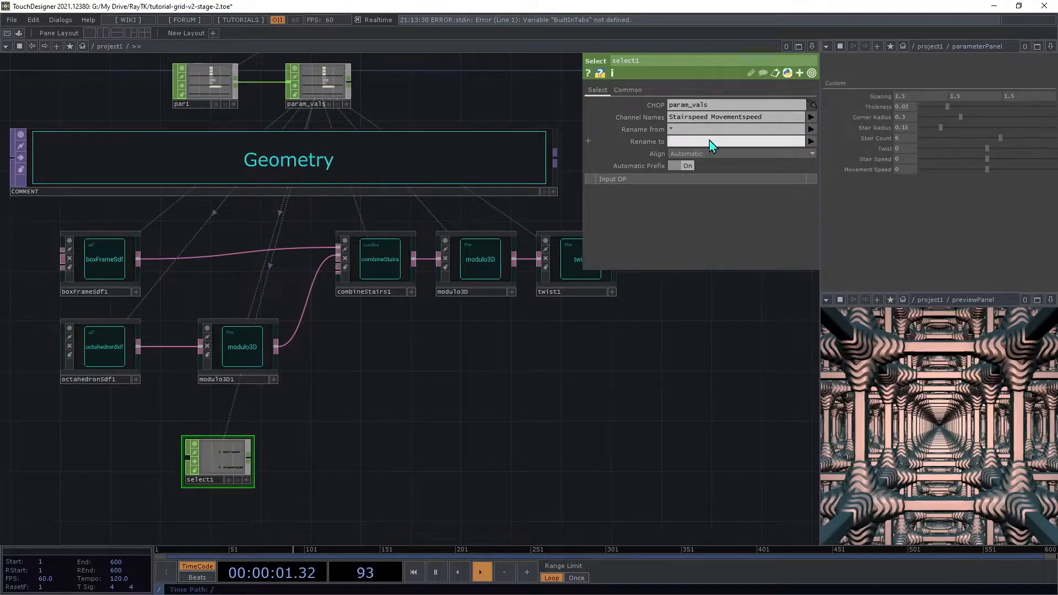
text(offset tz)
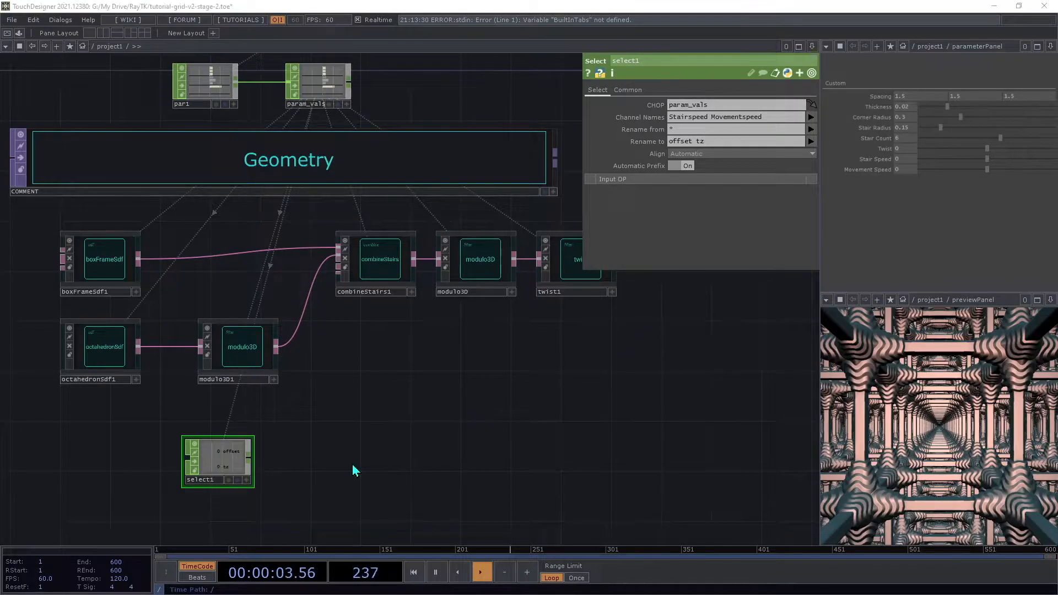
Add a Speed CHOP beside select1 and wire select1's output into it.
key(Tab)
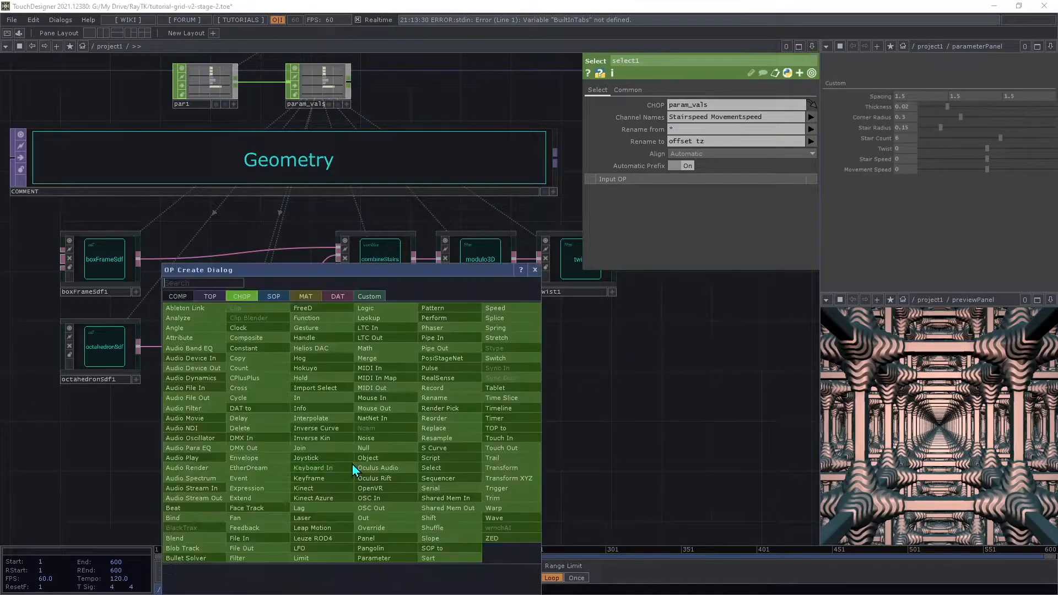
text(s)
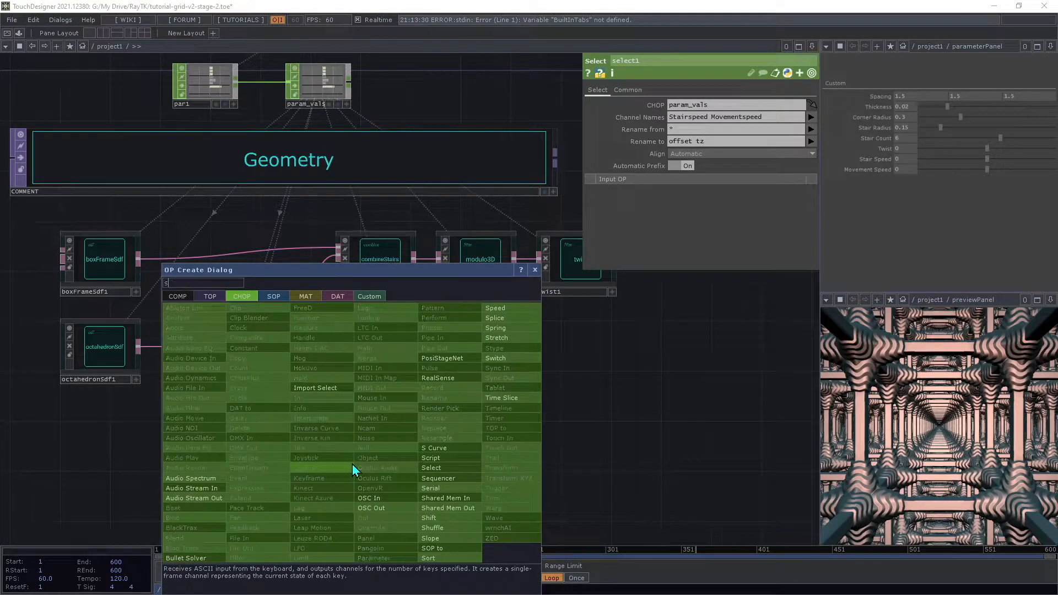
text(p)
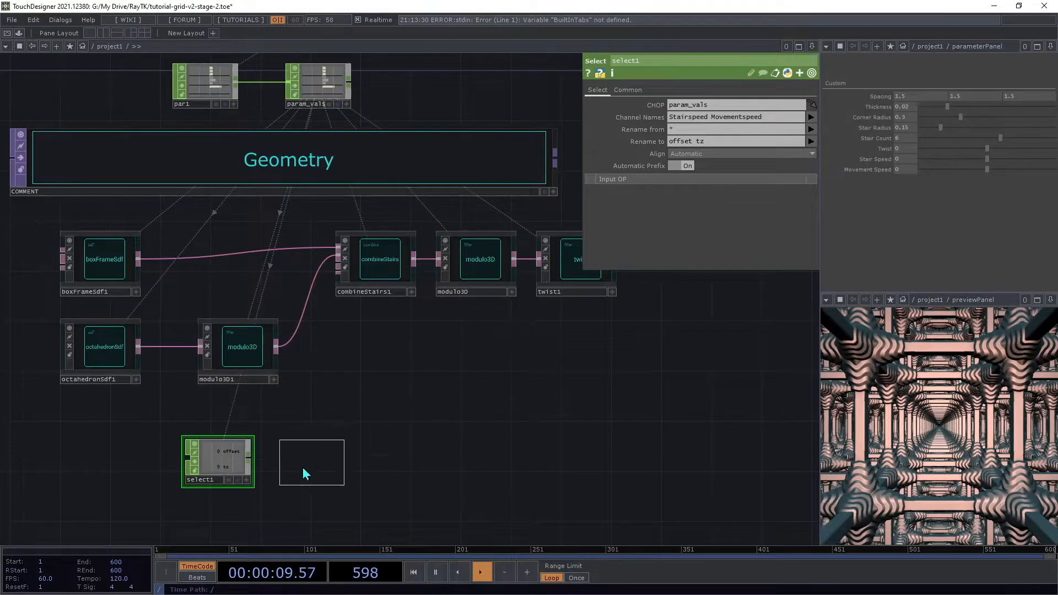
click(312, 464)
drag(287, 461, 249, 457)
Append a Null CHOP to speed1's output and rename it anim_vals.
drag(352, 466, 452, 460)
click(448, 445)
click(426, 470)
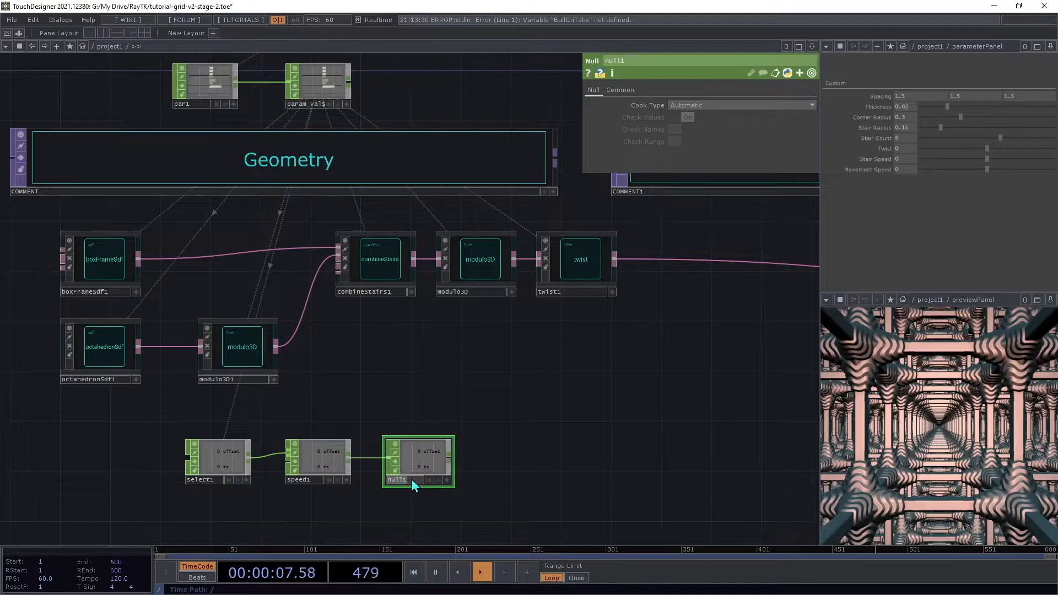
text(anim_vals)
key(Return)
Export anim_vals' offset channel to combineStairs1's Offset and its tz channel to the Z component of modulo3D's Shift.
click(394, 269)
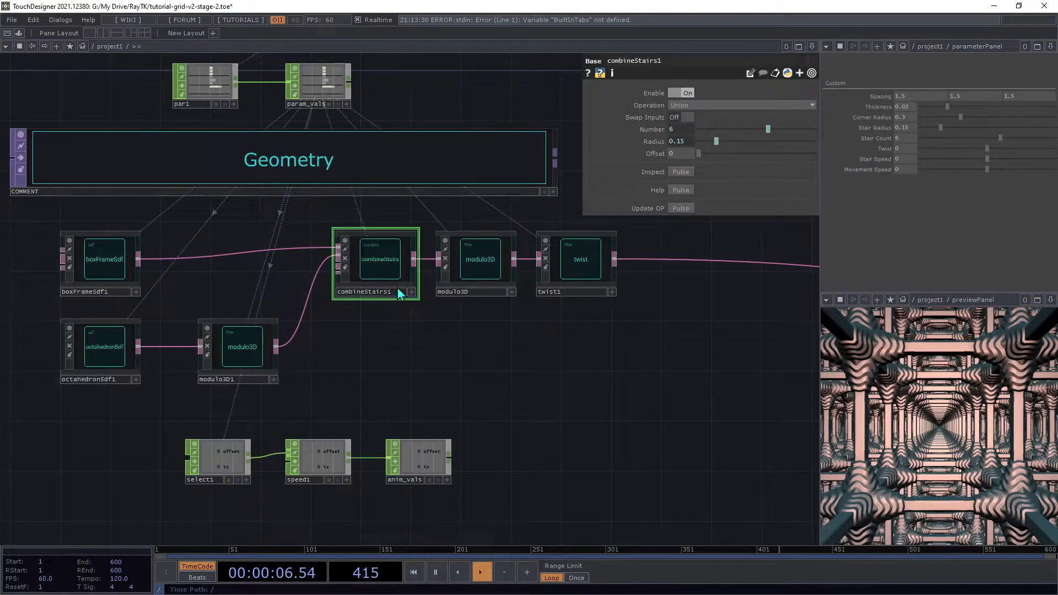
click(447, 479)
drag(427, 449, 683, 149)
click(683, 148)
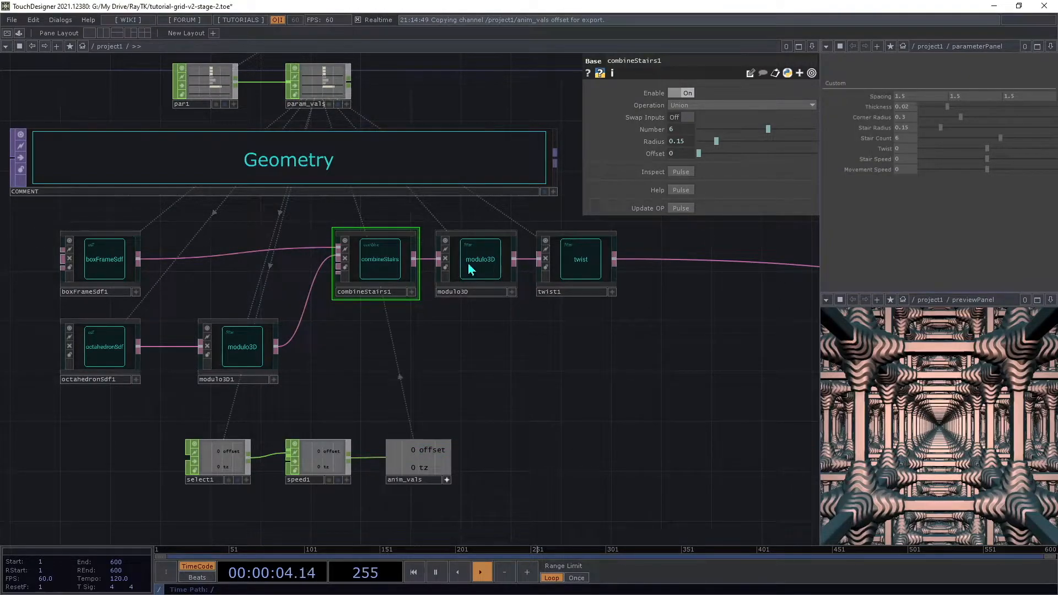
click(479, 274)
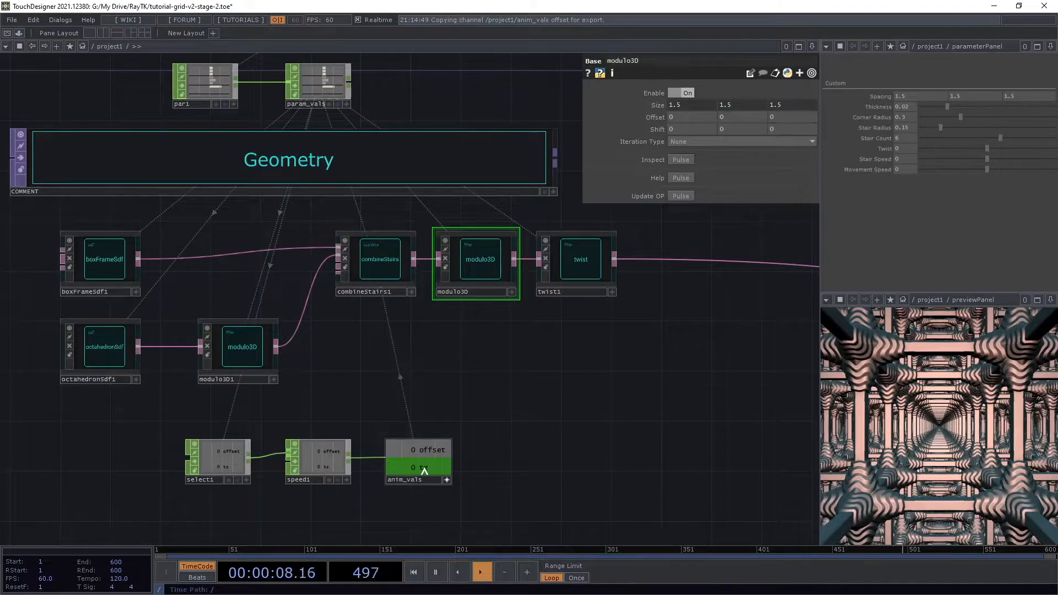
drag(425, 470, 785, 133)
click(797, 130)
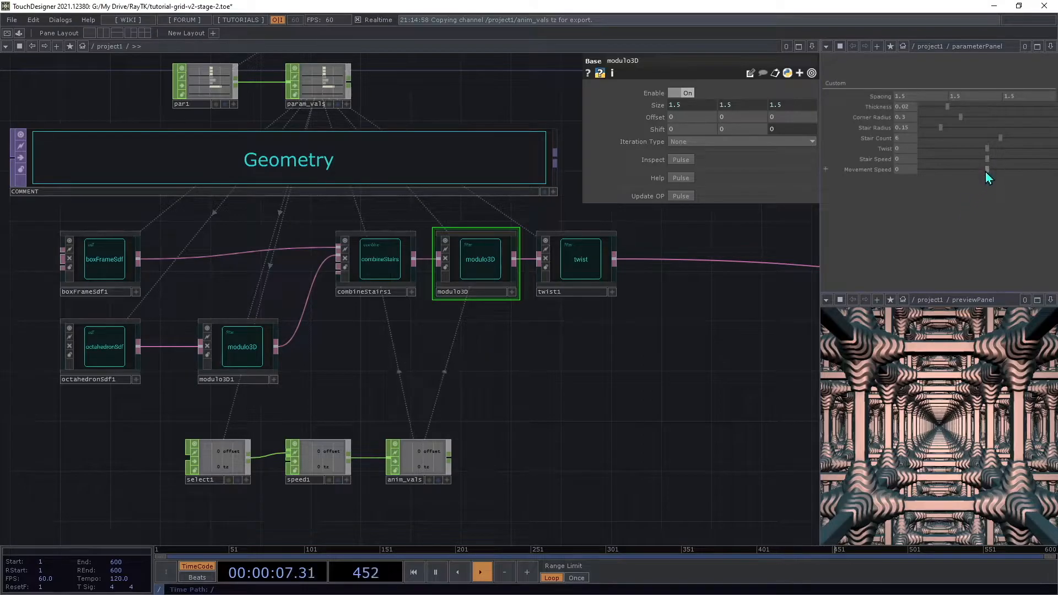
Try out the Stair Speed and Movement Speed parameters in turn, resetting Stair Speed before changing Movement Speed.
drag(986, 160, 970, 206)
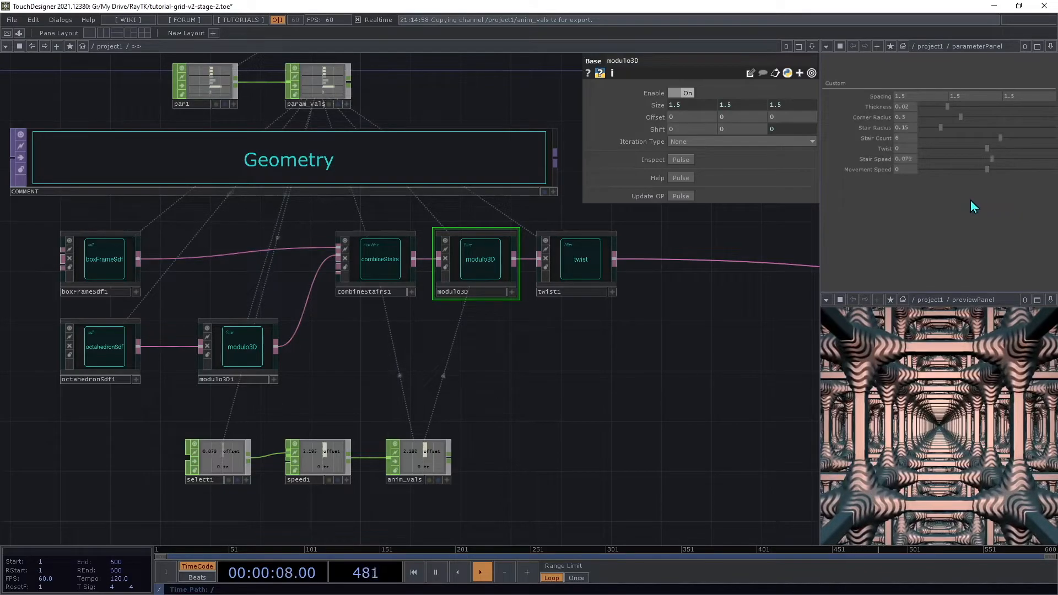
right_click(877, 160)
click(906, 200)
drag(990, 170, 926, 204)
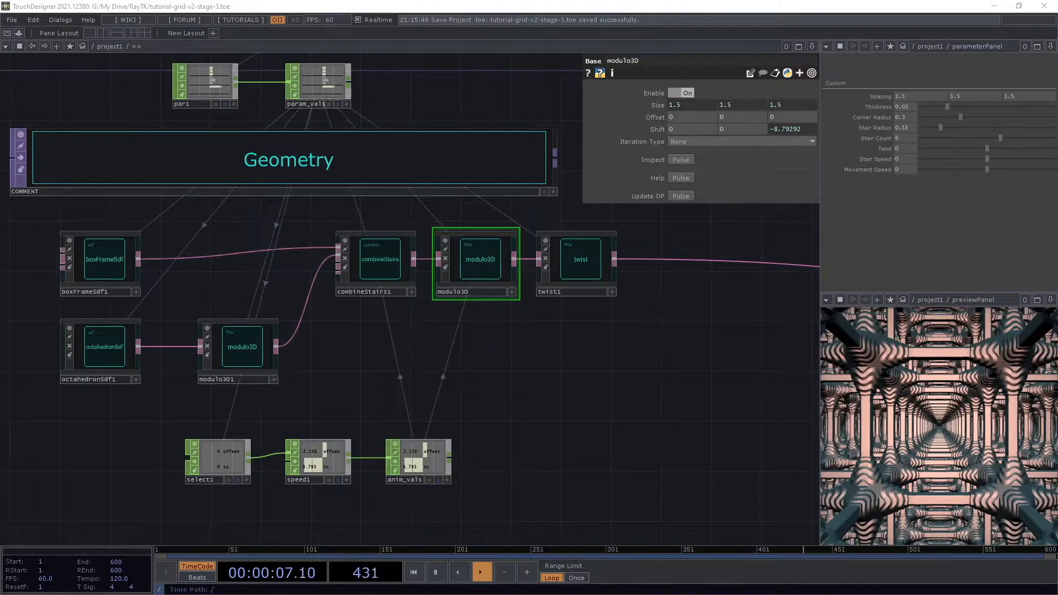
Add a RayTK lookAtCamera operator below the Camera comment.
drag(661, 358, 207, 435)
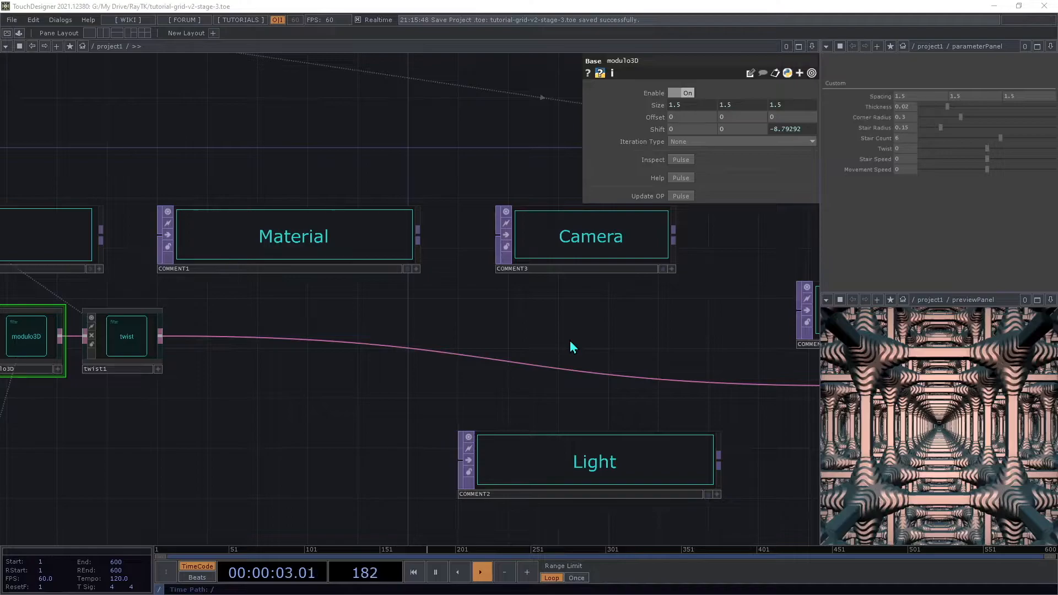
key(alt+r)
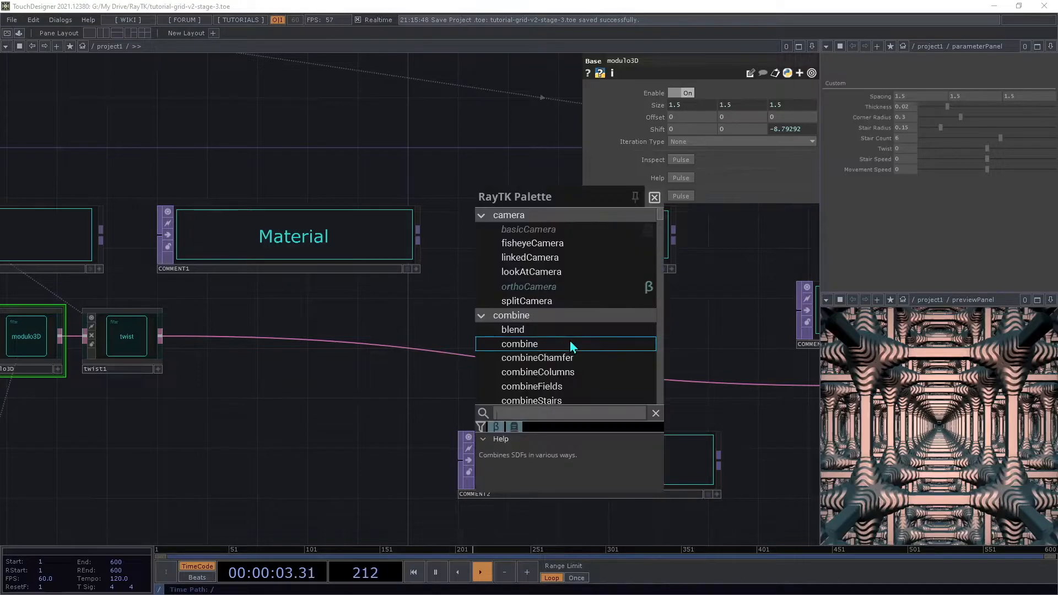
click(528, 275)
click(575, 318)
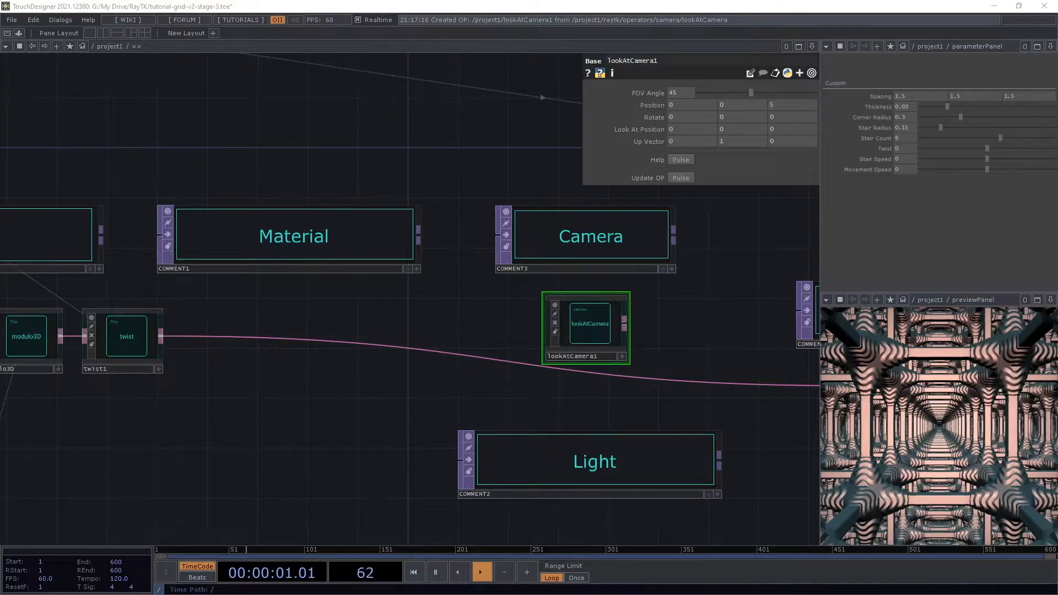
Connect lookAtCamera1 to raymarchRender3D's camera input, try a different FOV Angle and undo that change.
scroll(720, 364, up, 1)
drag(720, 364, 269, 369)
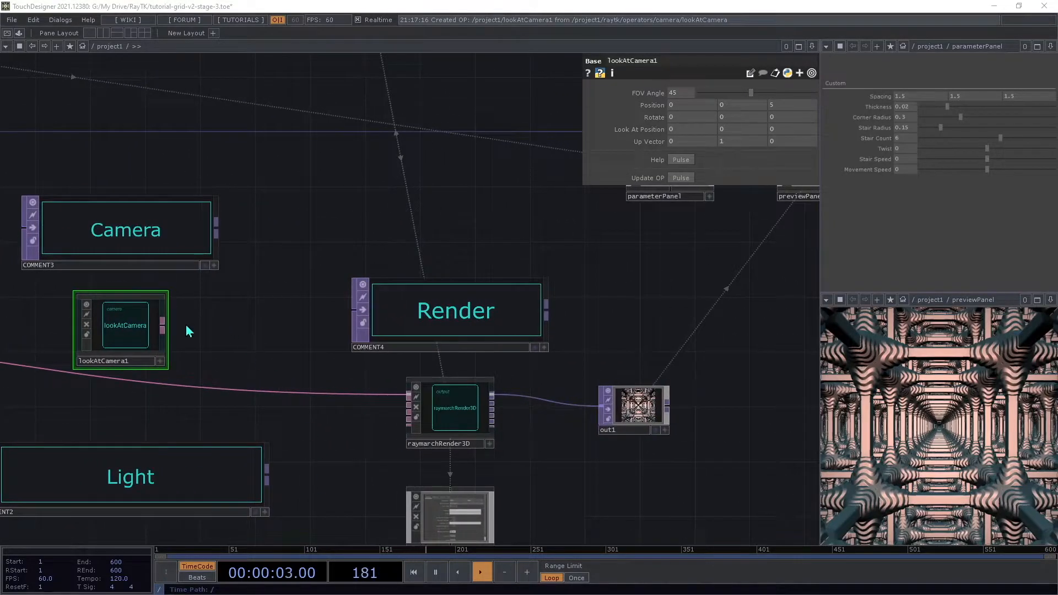
click(162, 324)
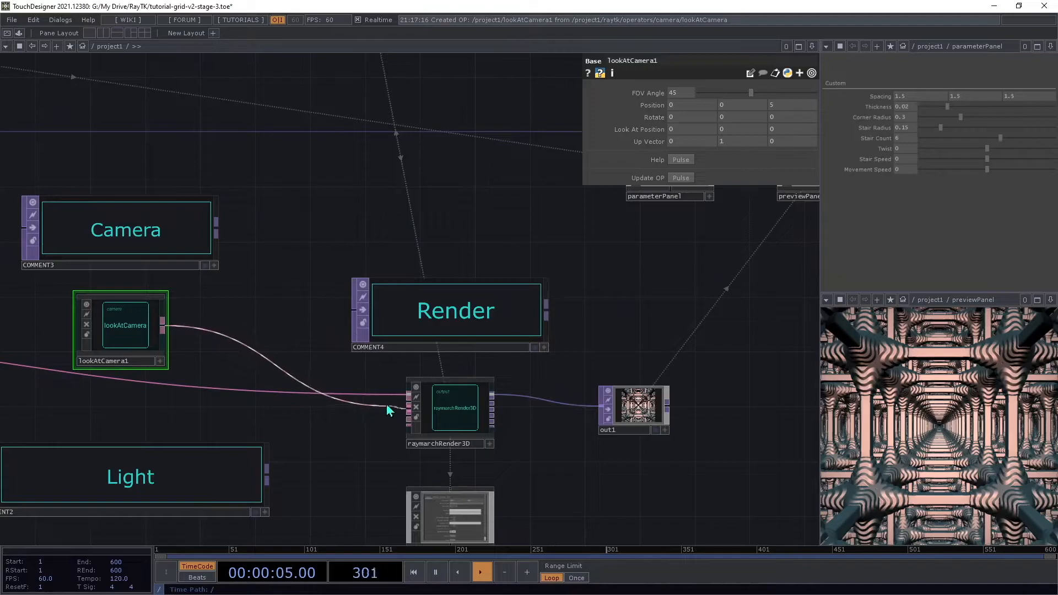
click(388, 412)
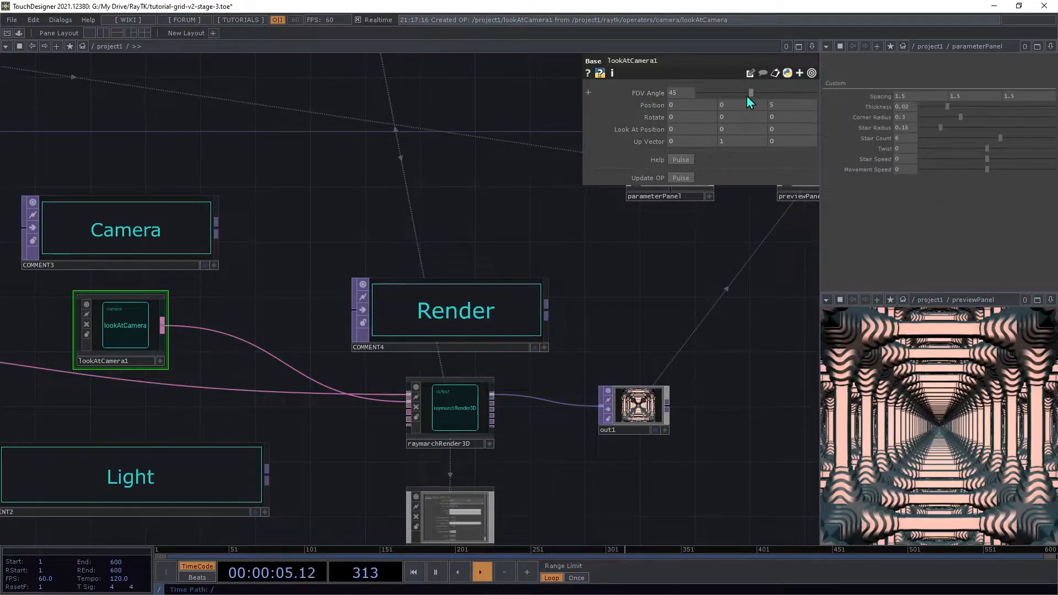
mouse_move(751, 93)
mouse_down()
mouse_move(771, 94)
mouse_move(732, 102)
mouse_move(752, 103)
mouse_move(741, 106)
mouse_up()
key(ctrl+z)
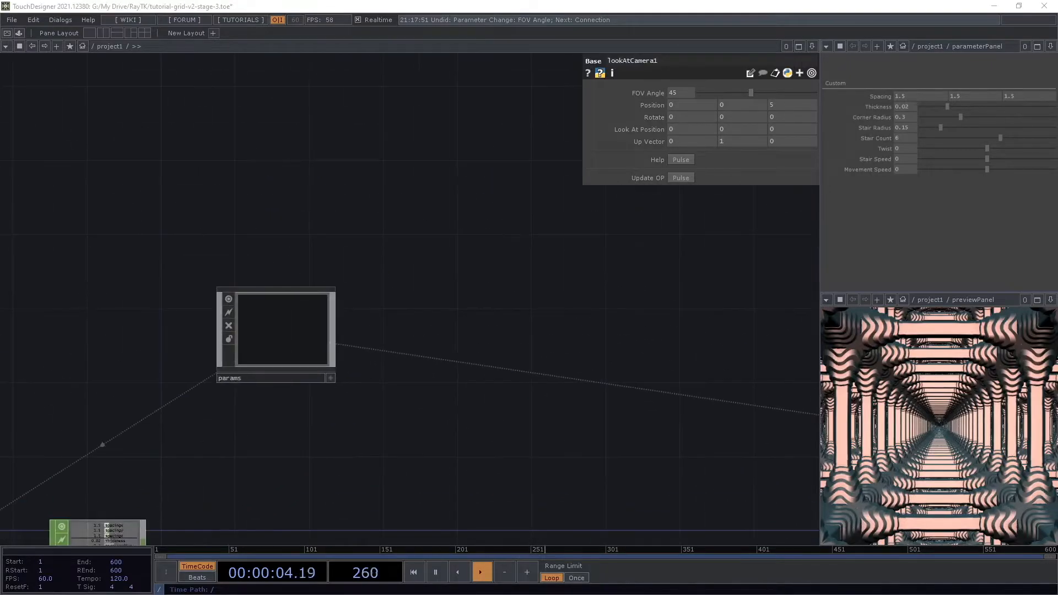
Add a Float custom parameter named Cam FOV to the params component.
right_click(300, 344)
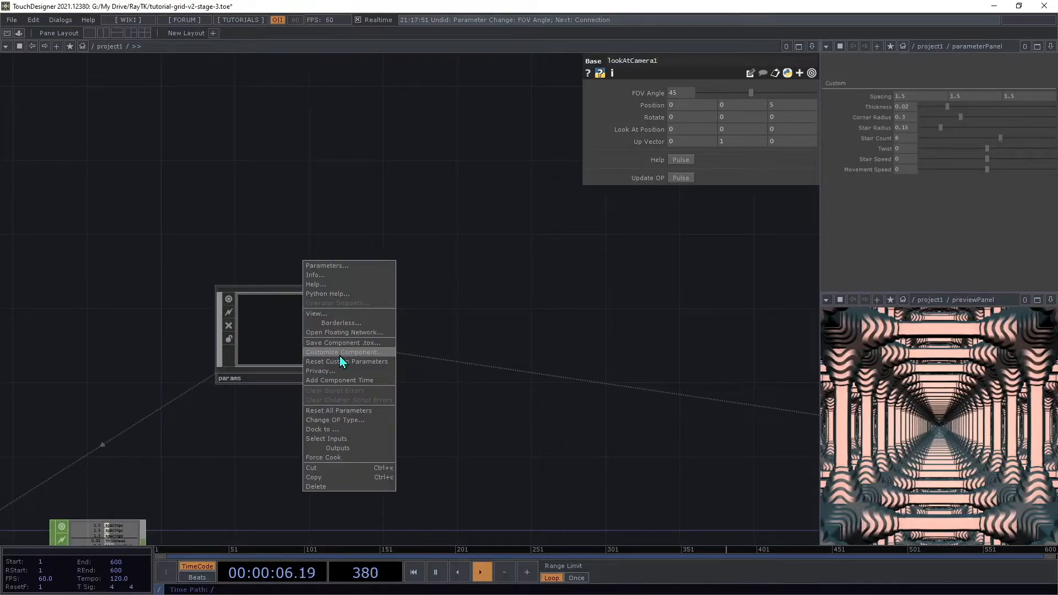
click(345, 359)
click(550, 153)
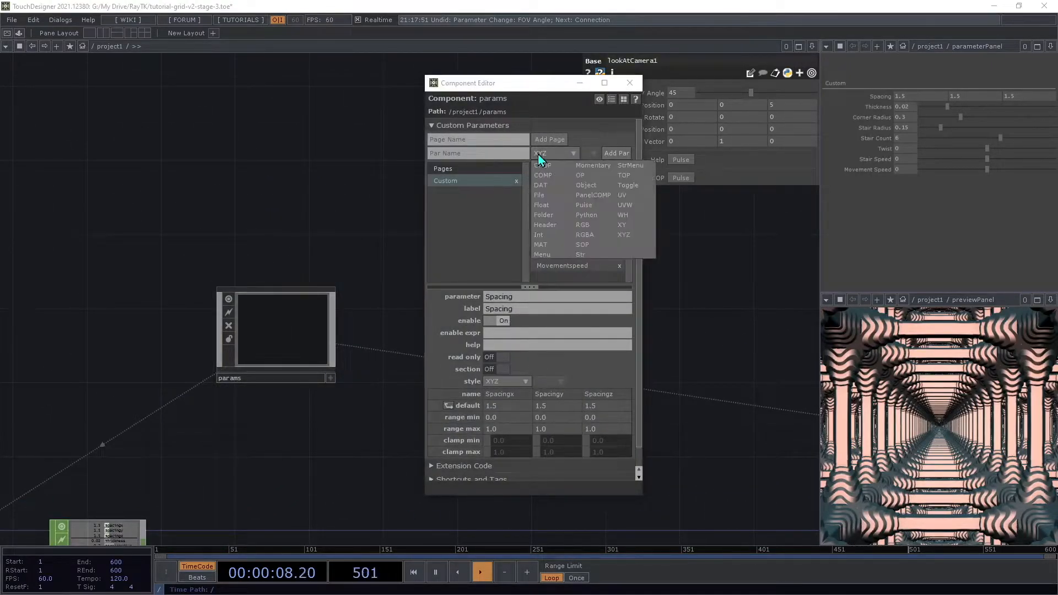
click(548, 205)
click(501, 153)
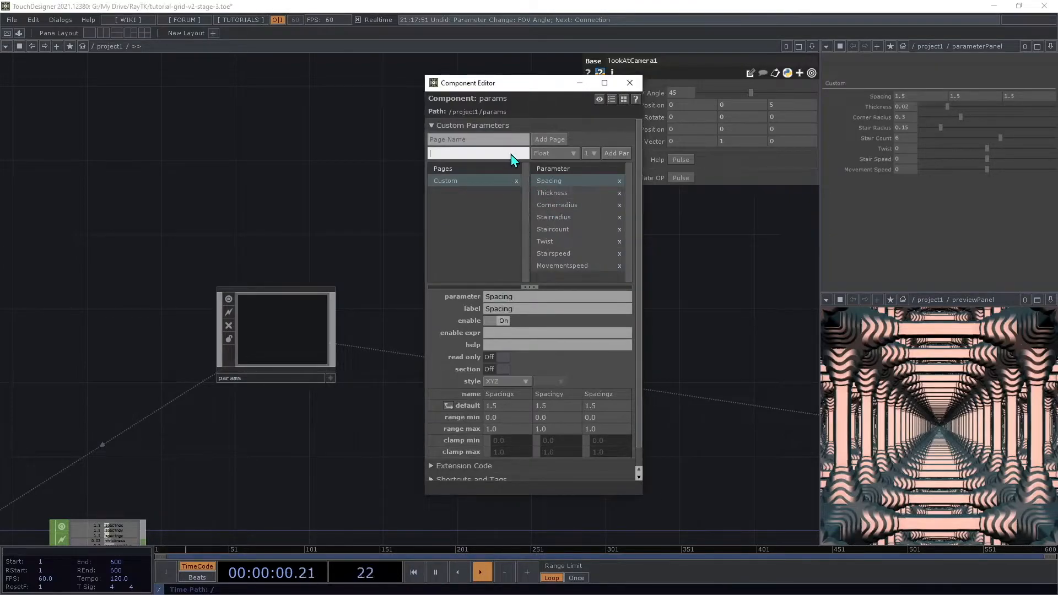
text(Cam FOV)
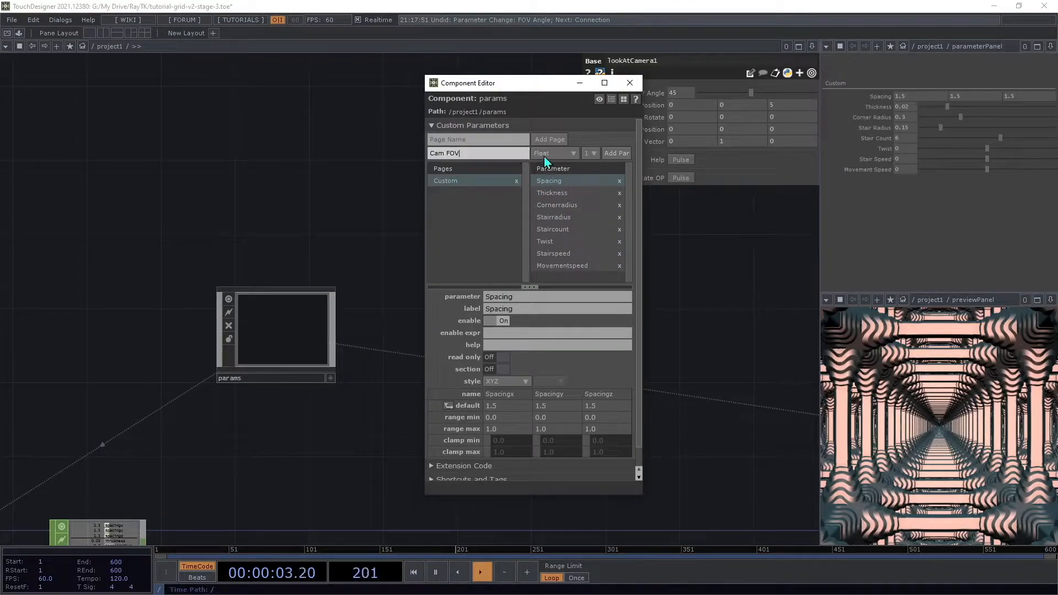
click(616, 154)
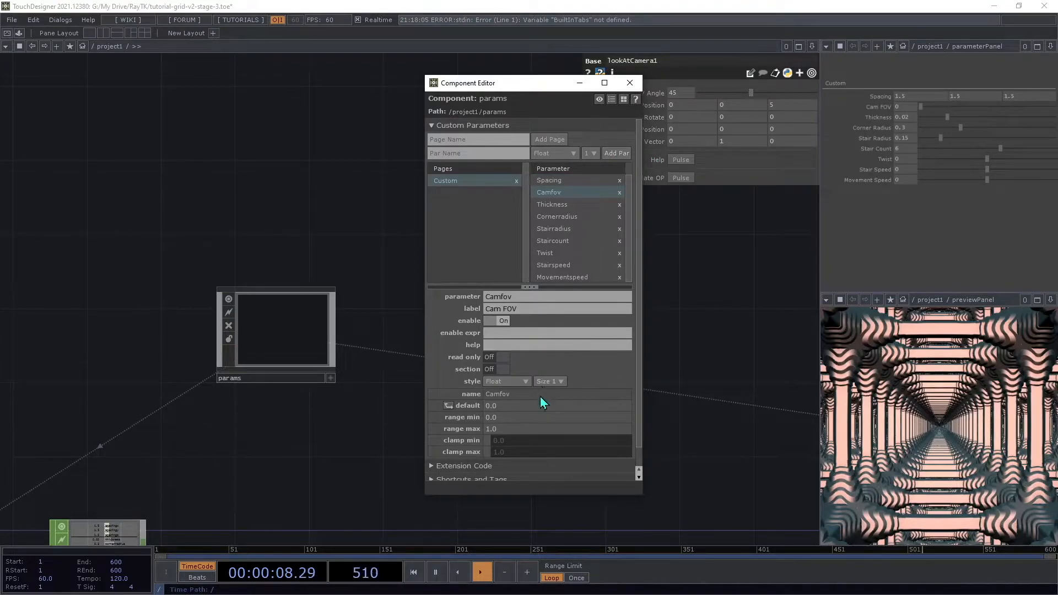
Set Cam FOV's range maximum to 150.0 and its default to 90, and close the Component Editor.
click(519, 429)
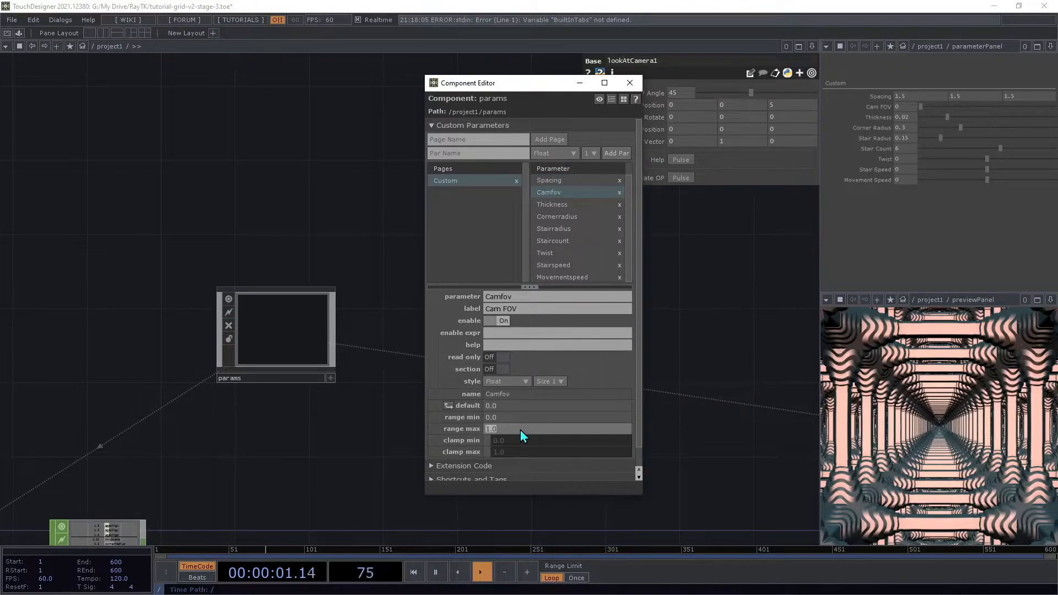
key(Return)
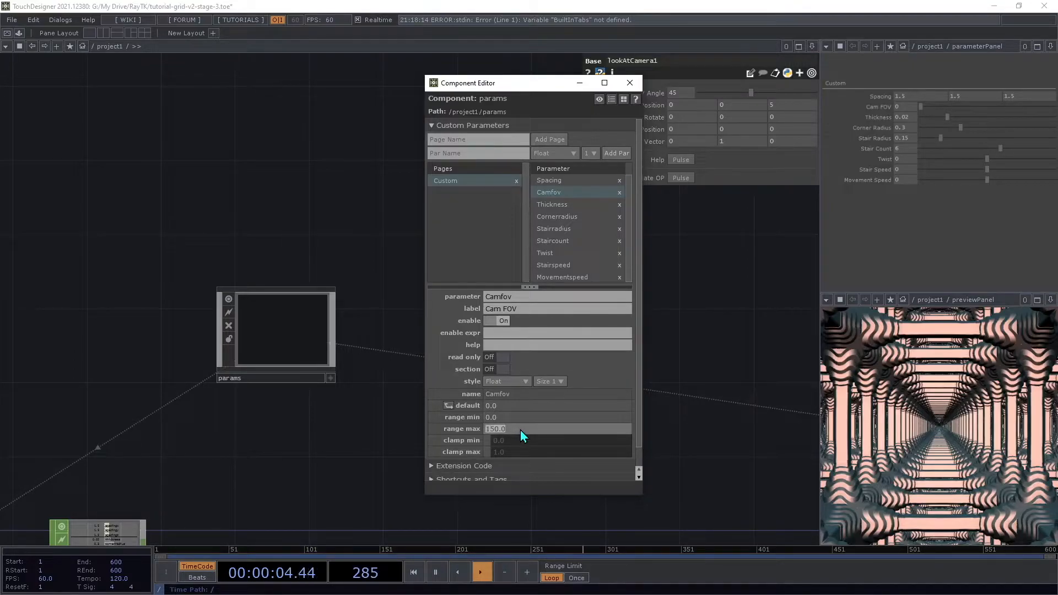
click(544, 405)
text(90)
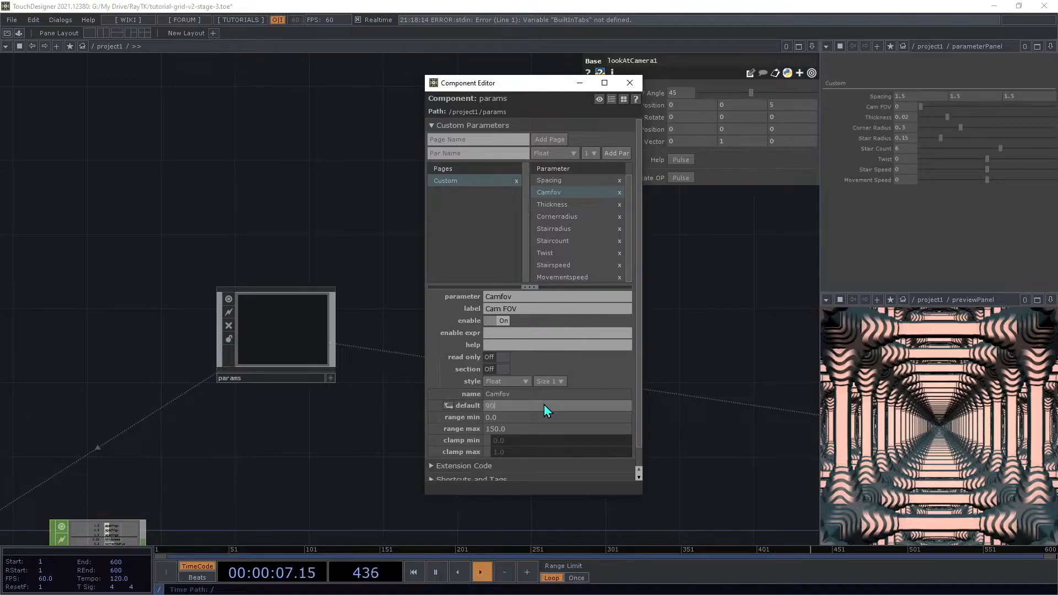
key(Tab)
click(629, 84)
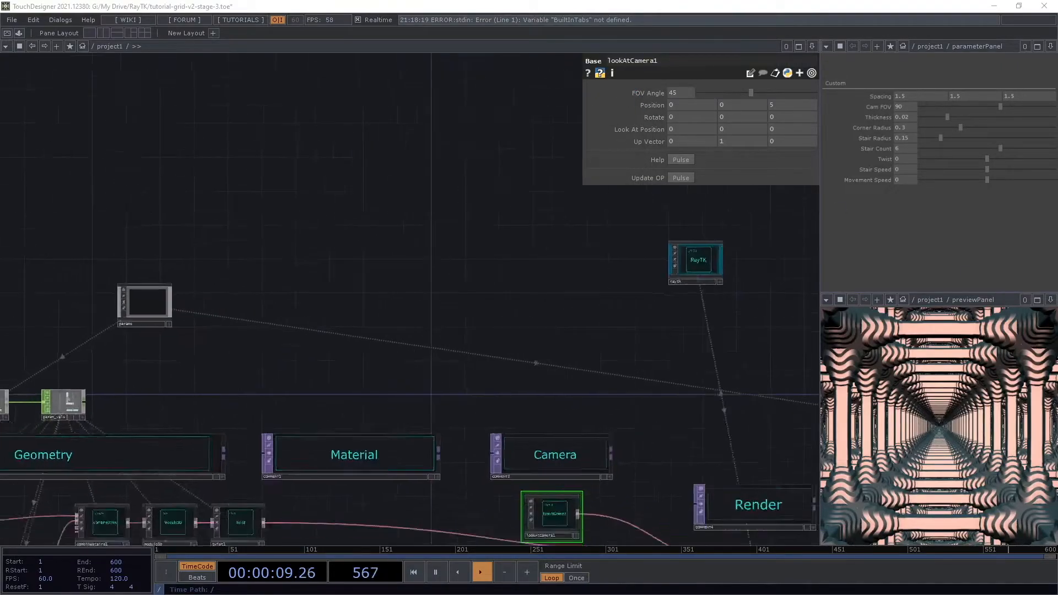
scroll(220, 341, down, 3)
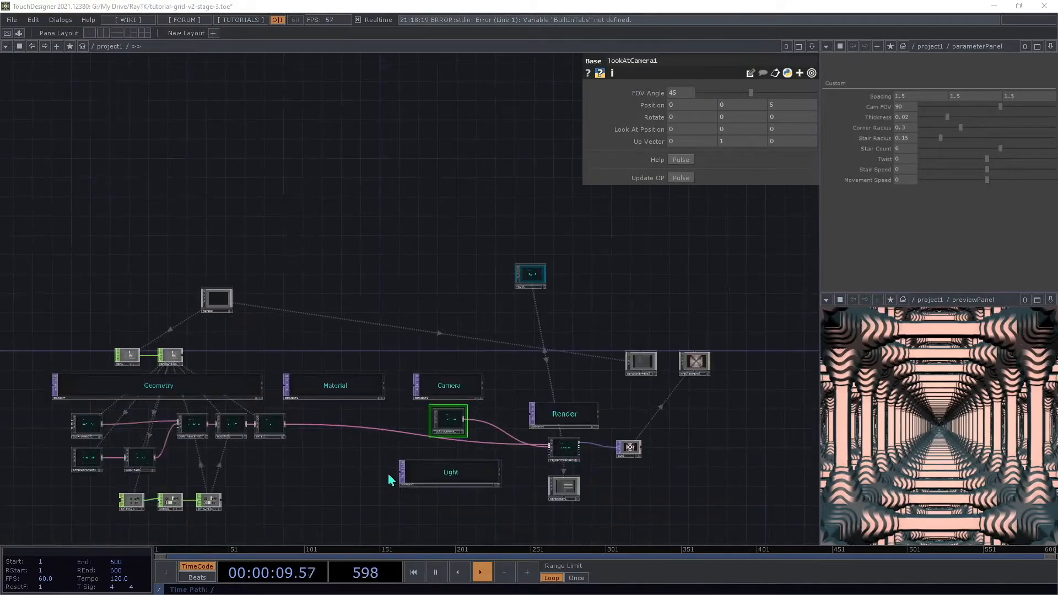
Move the par1 and param_vals operators together from above the Geometry comment to above the Material comment.
drag(231, 332, 113, 369)
key(ctrl+c)
key(ctrl+v)
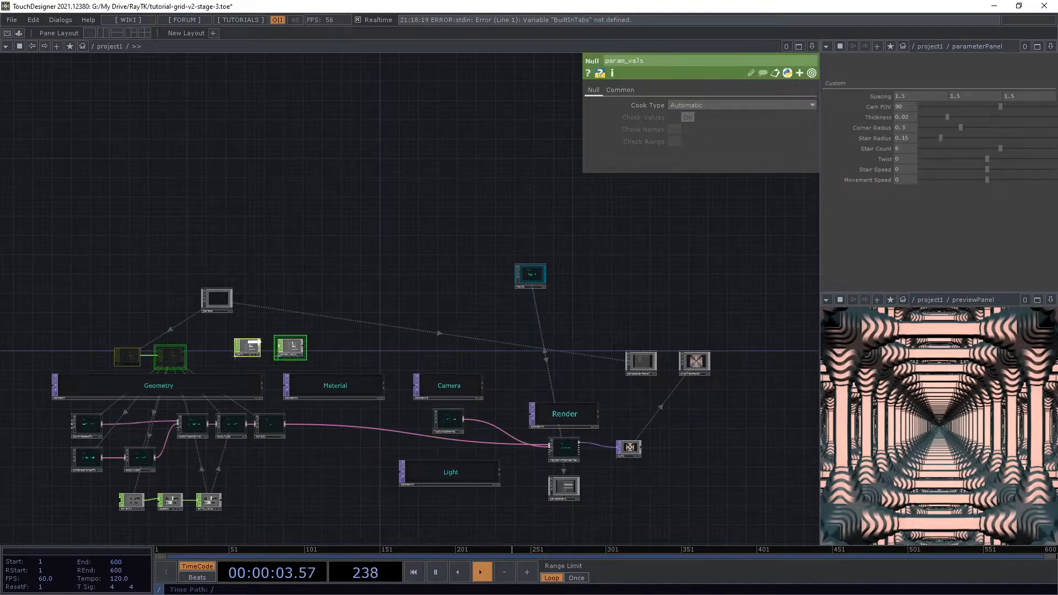
click(335, 355)
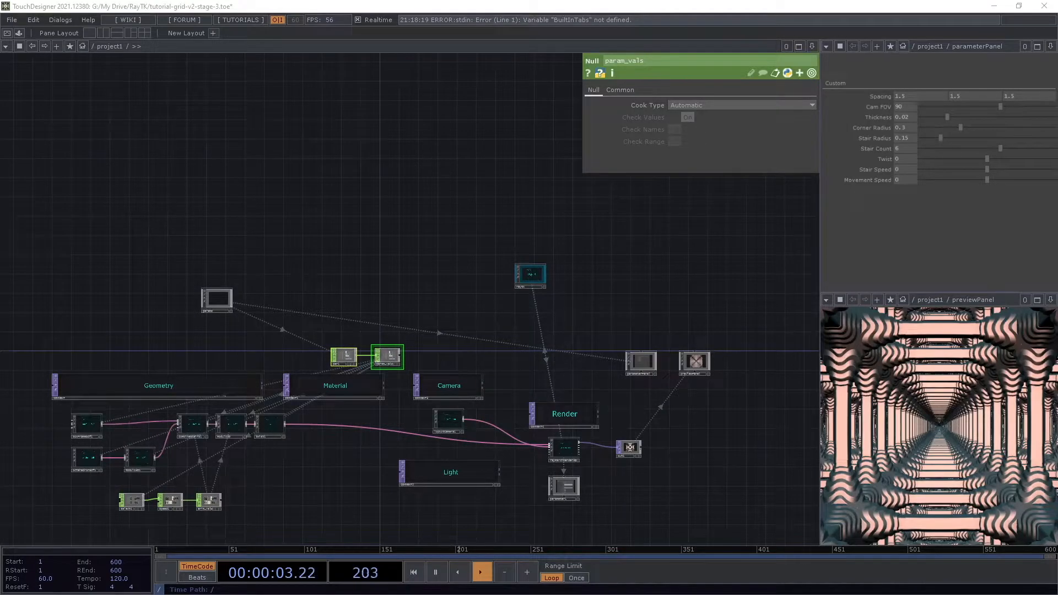
scroll(361, 480, up, 5)
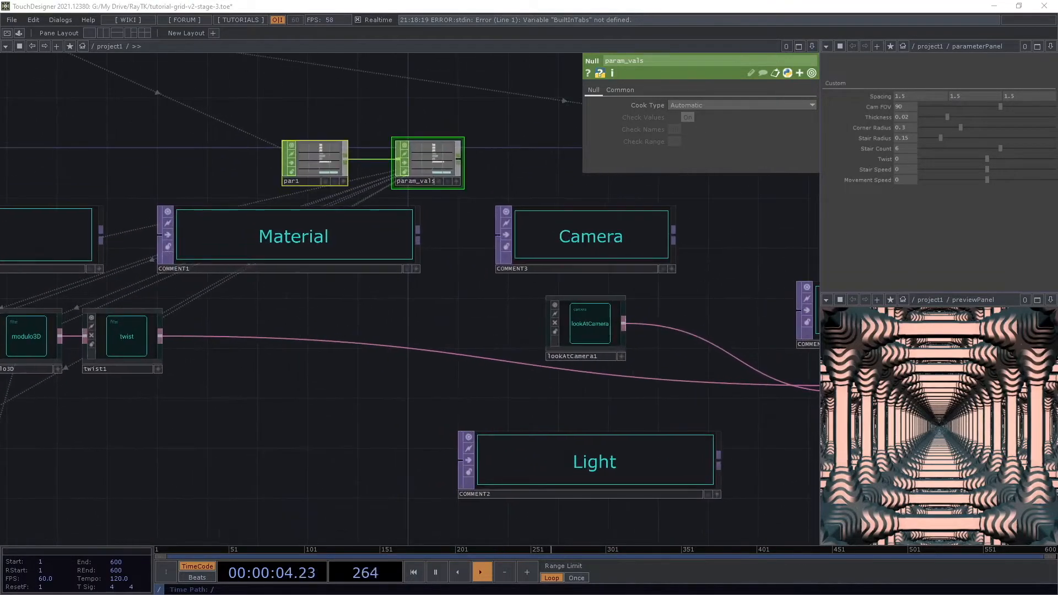
Link lookAtCamera1's FOV Angle to param_vals' Camfov channel by CHOP Reference, try a different Cam FOV value and undo that change.
click(570, 321)
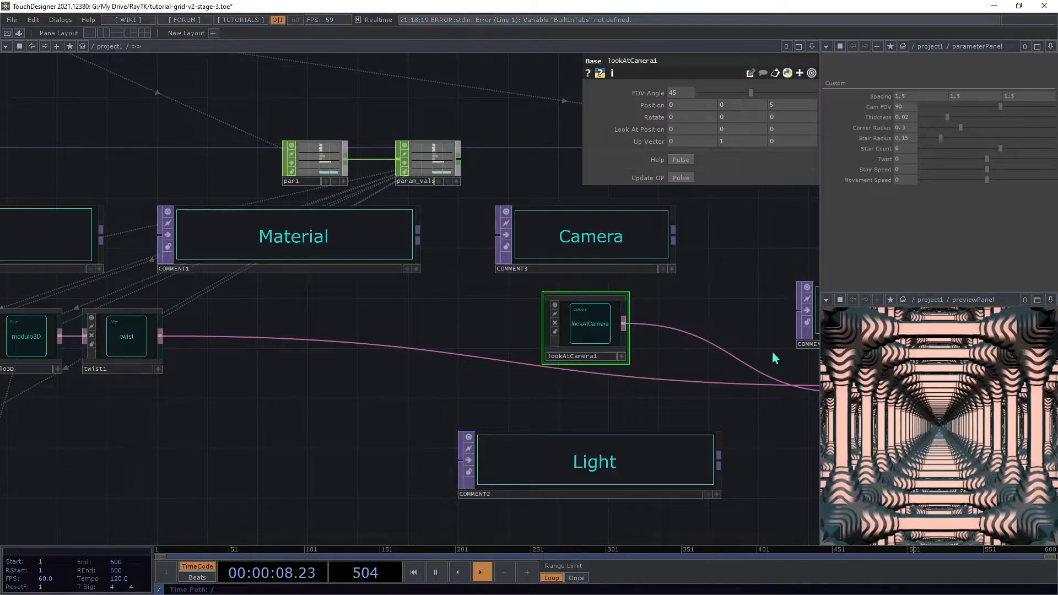
click(456, 181)
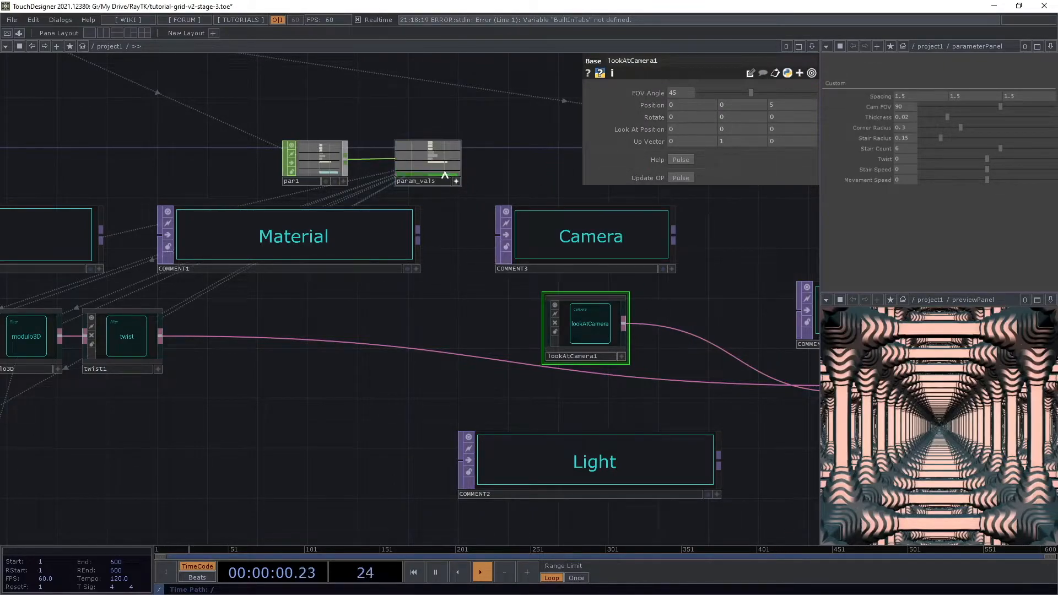
drag(445, 175, 685, 94)
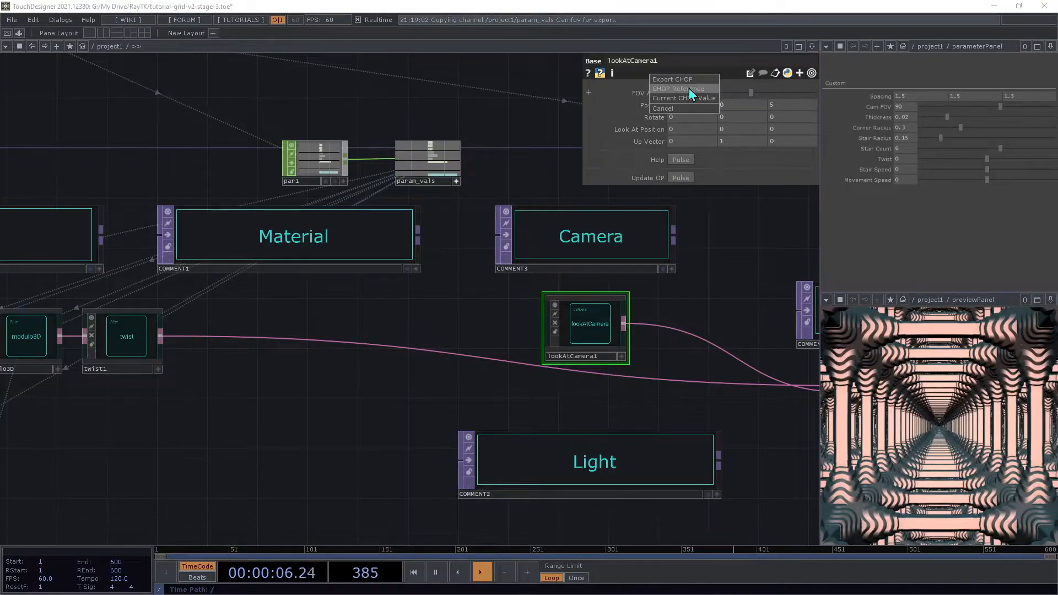
click(688, 88)
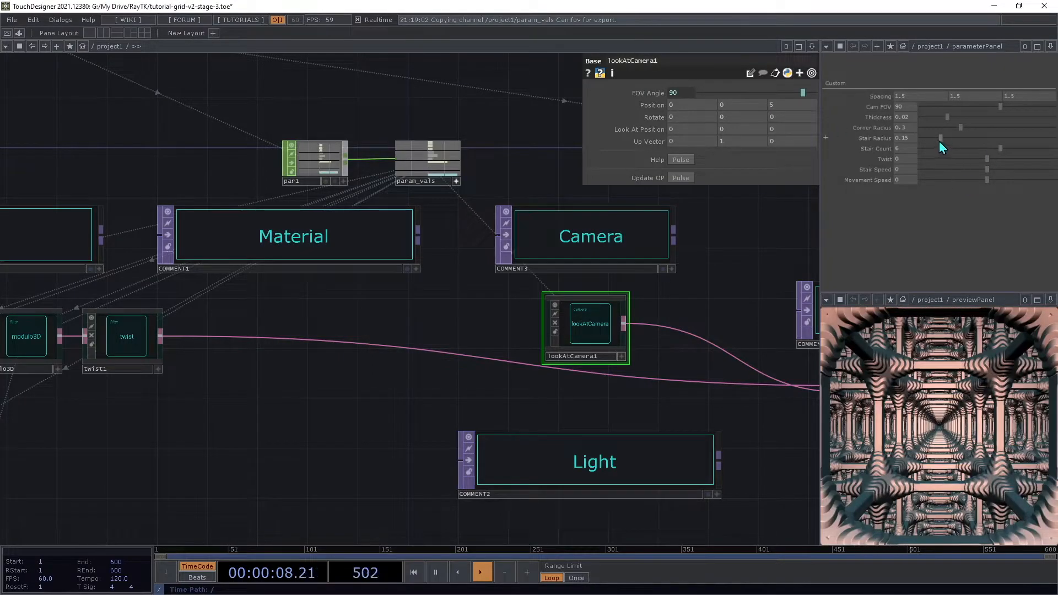
drag(999, 108, 1009, 127)
key(ctrl+z)
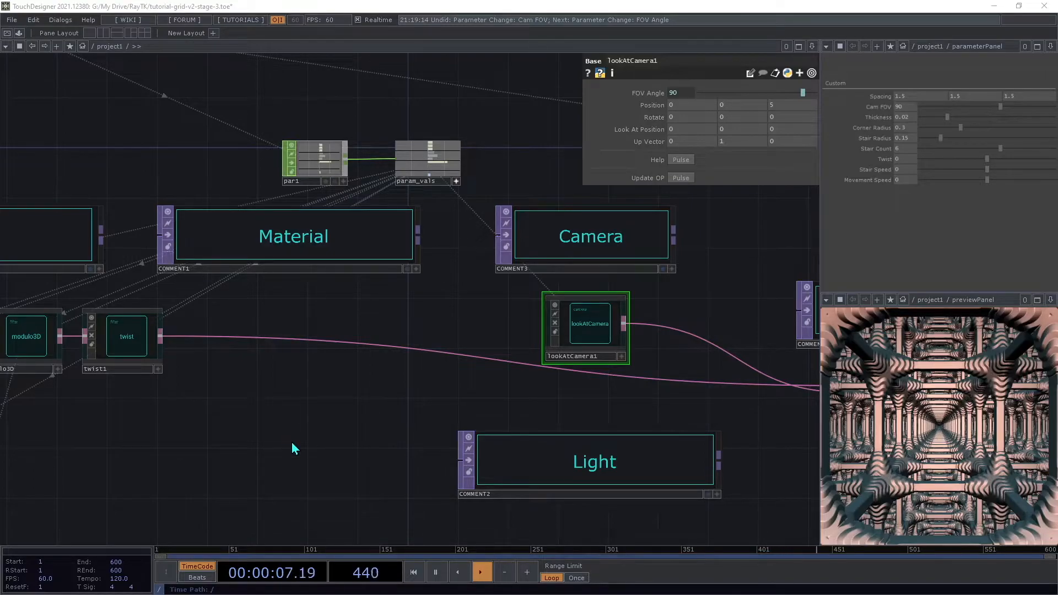
Add a RayTK modularMat operator below the Material comment.
key(ctrl+b)
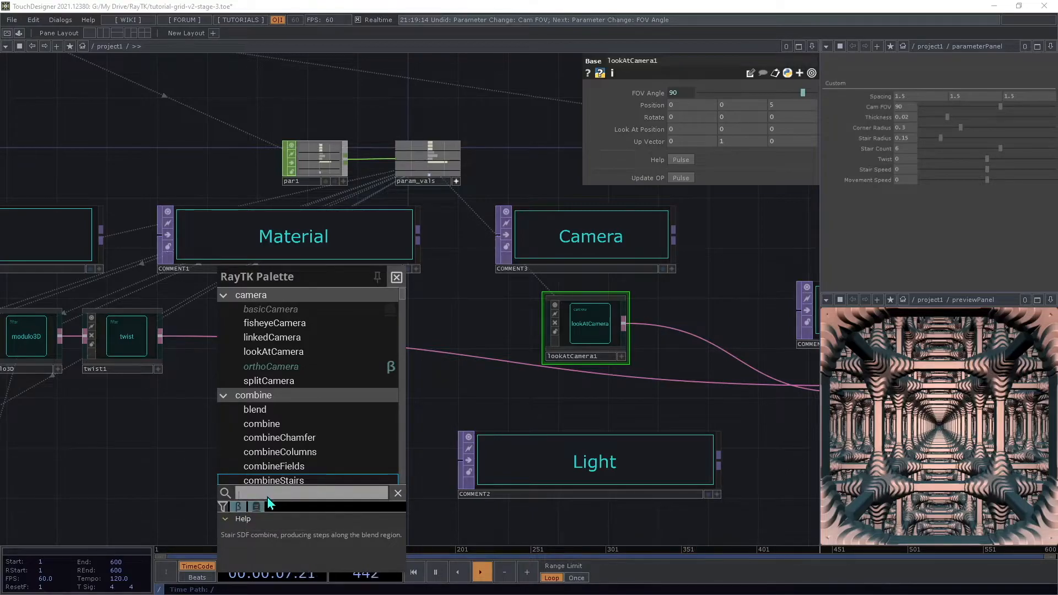
text(modu)
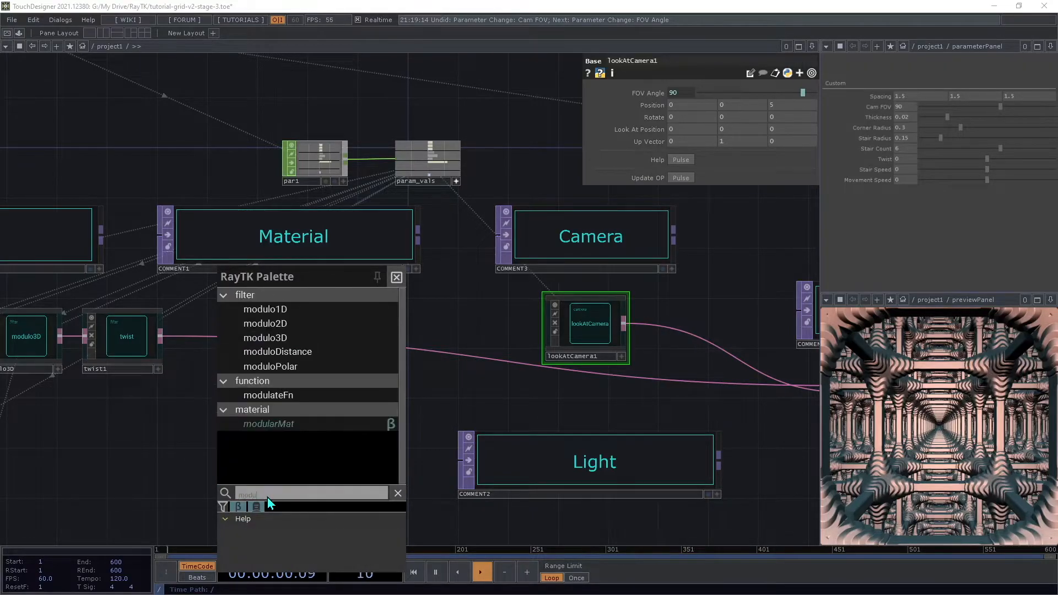
click(297, 427)
drag(413, 296, 362, 334)
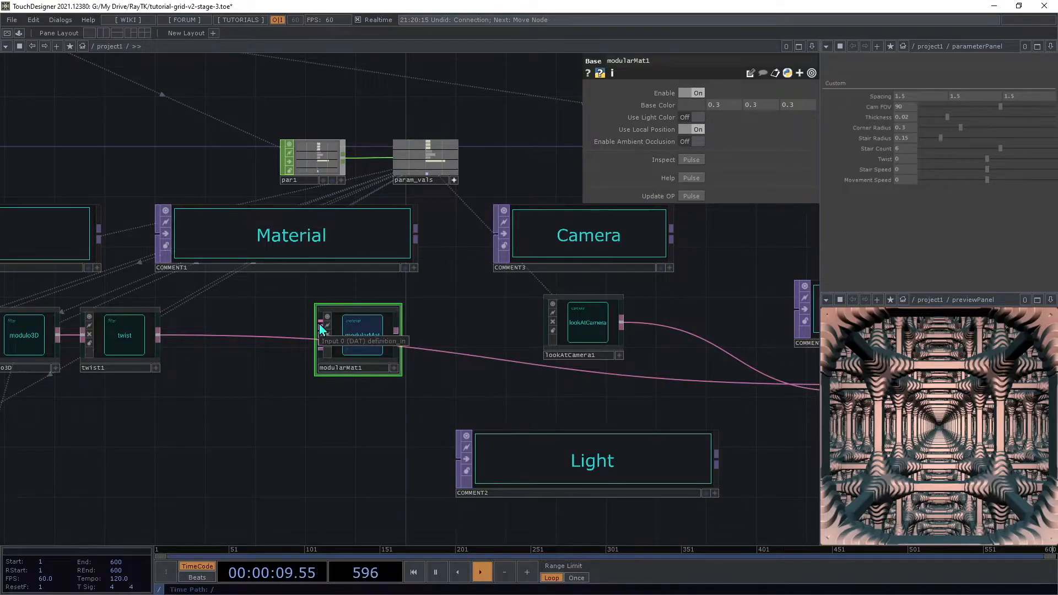
Wire modularMat1 between twist1 and raymarchRender3D, and set its Base Color to black (0, 0, 0).
drag(322, 329, 127, 339)
drag(395, 334, 458, 355)
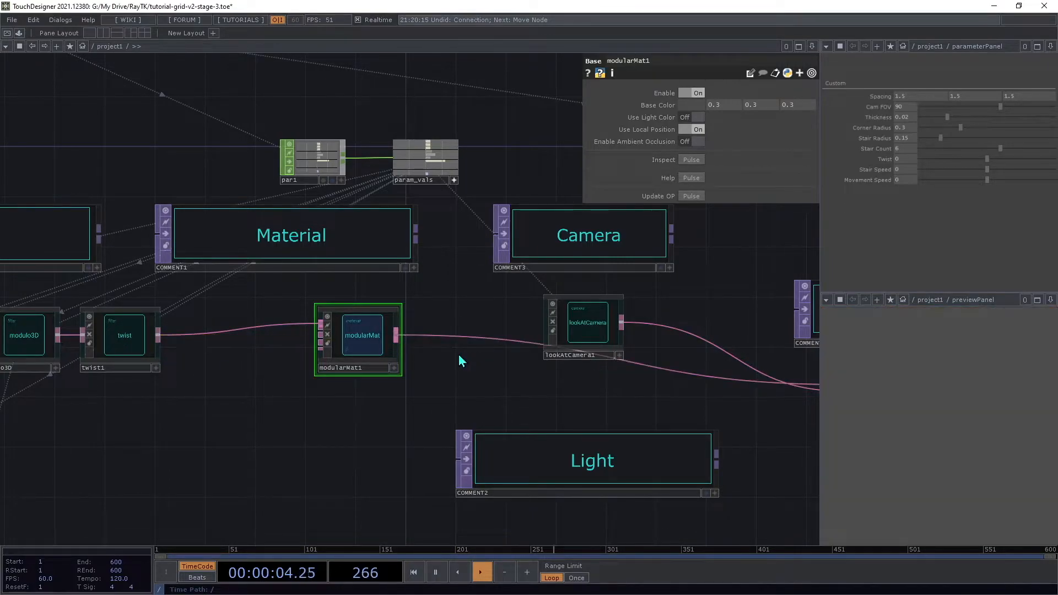
click(692, 107)
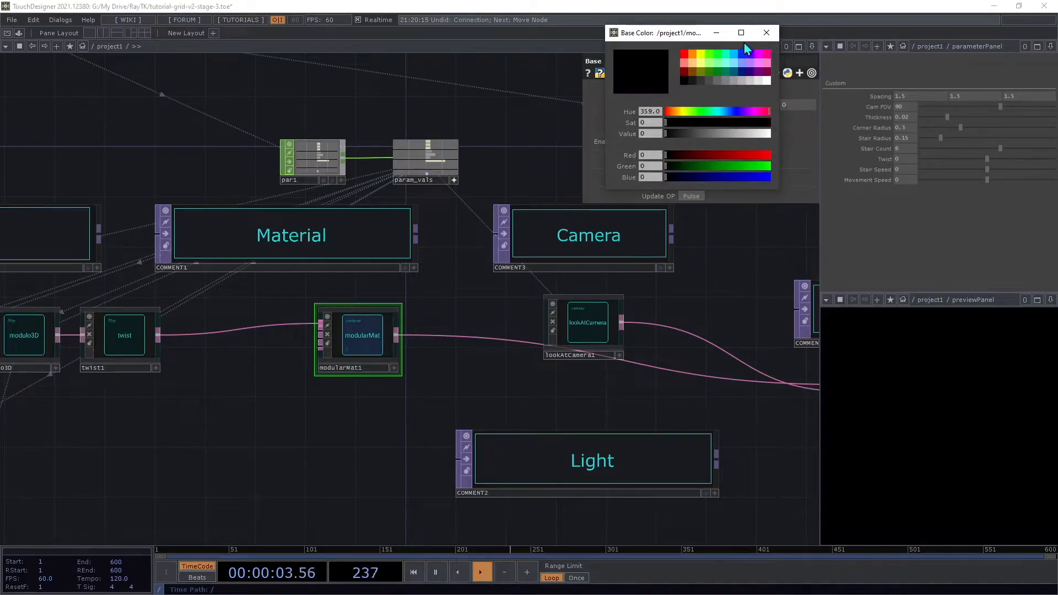
click(765, 33)
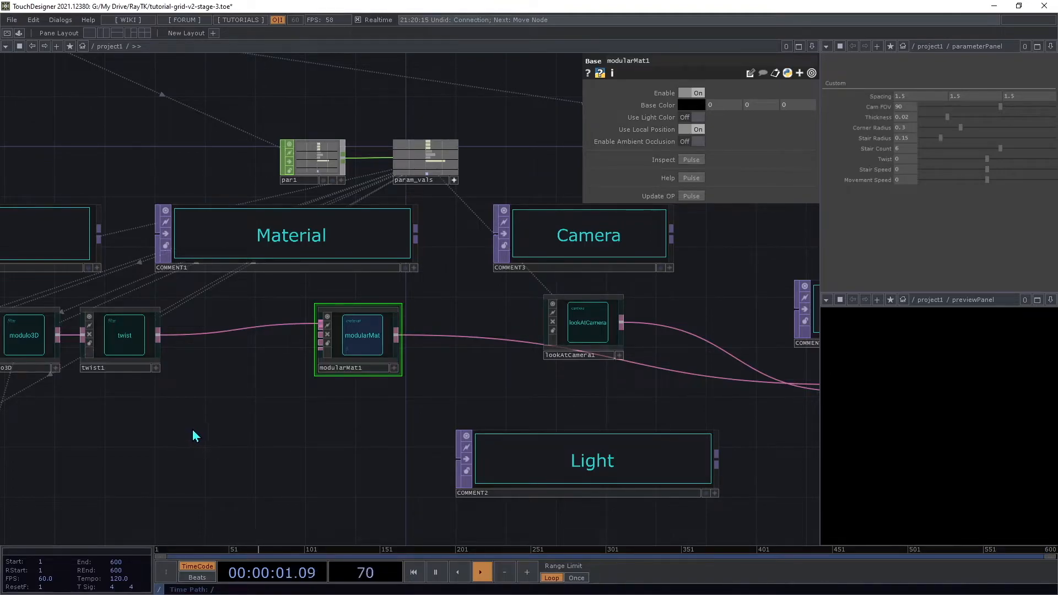
Add a RayTK diffuseContrib operator below twist1 and connect it to modularMat1's second input.
key(alt+r)
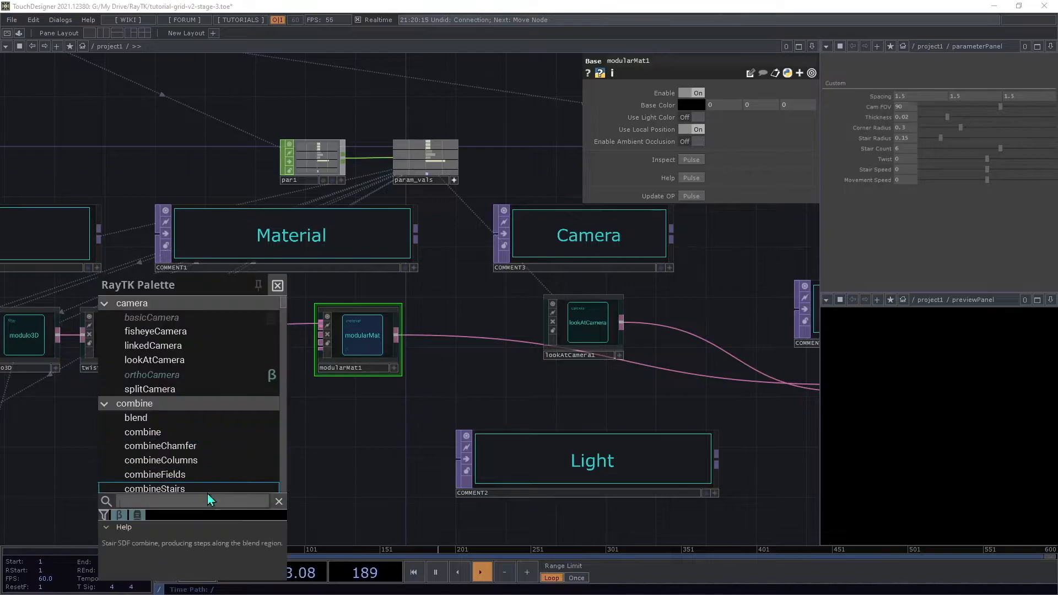
text(diff)
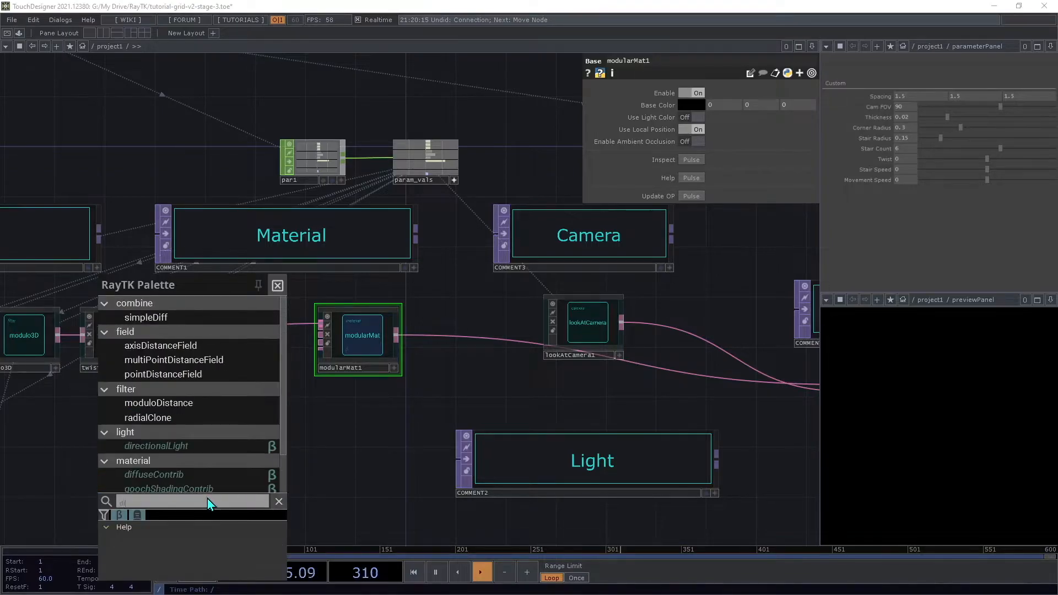
click(161, 346)
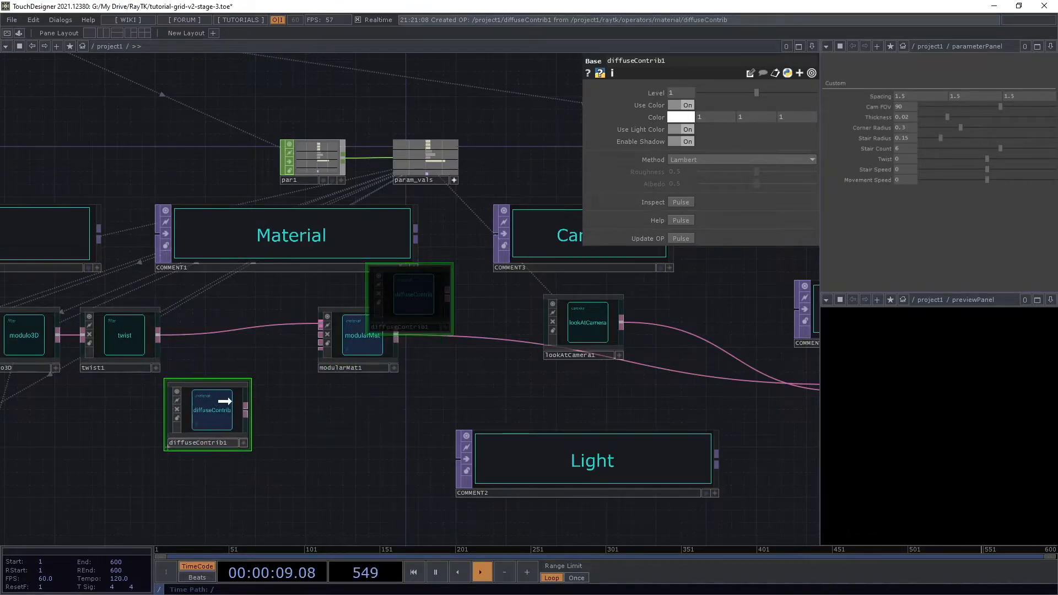
click(209, 412)
drag(246, 408, 299, 333)
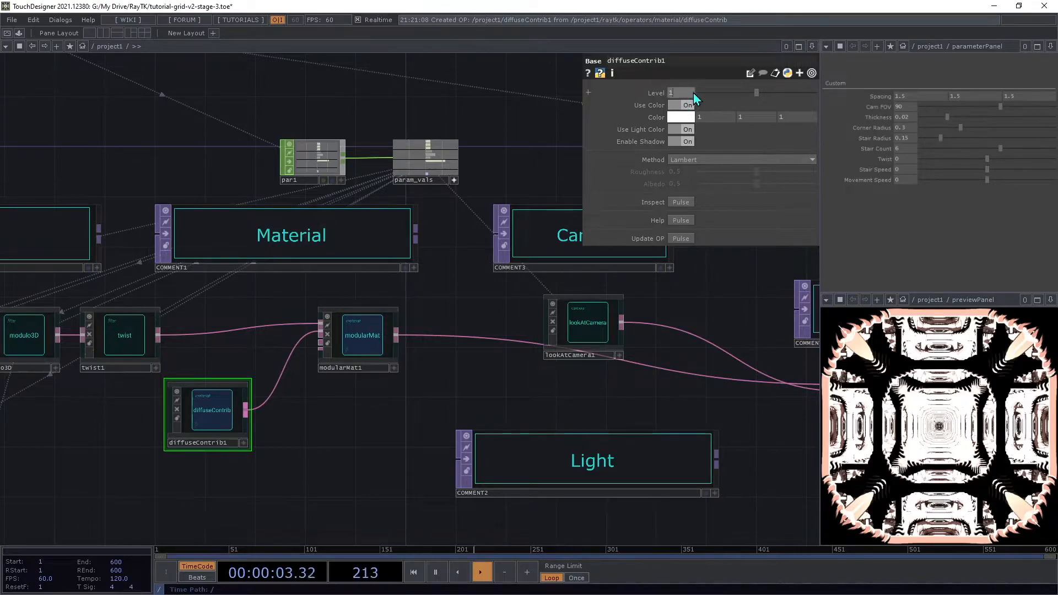
Set diffuseContrib1's Level to 0.45 and its Color to 0.55, 1, 1.
text(.45)
key(Return)
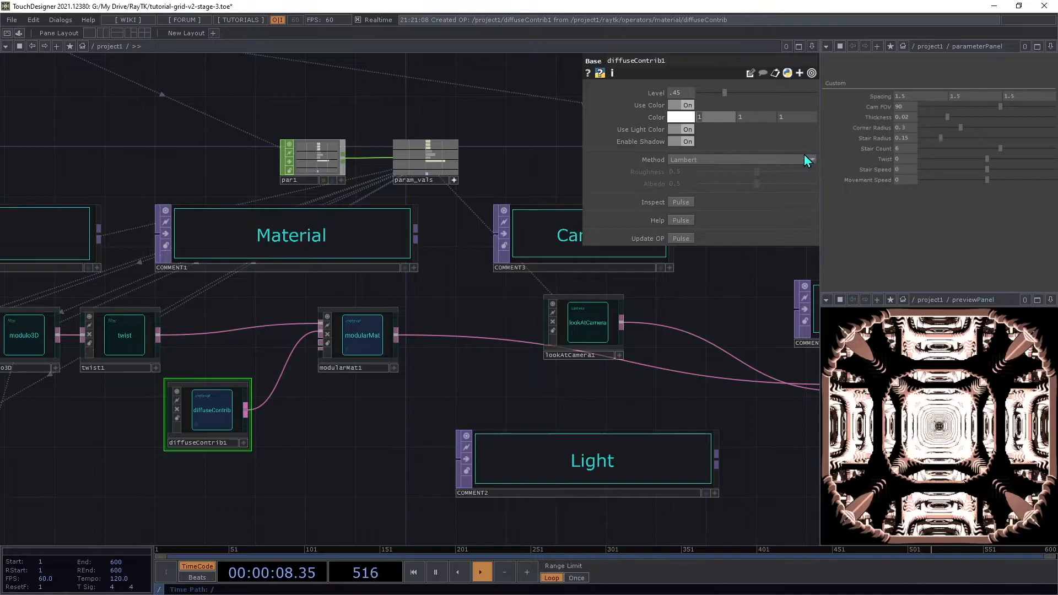
click(682, 103)
click(681, 102)
key(Tab)
key(Tab)
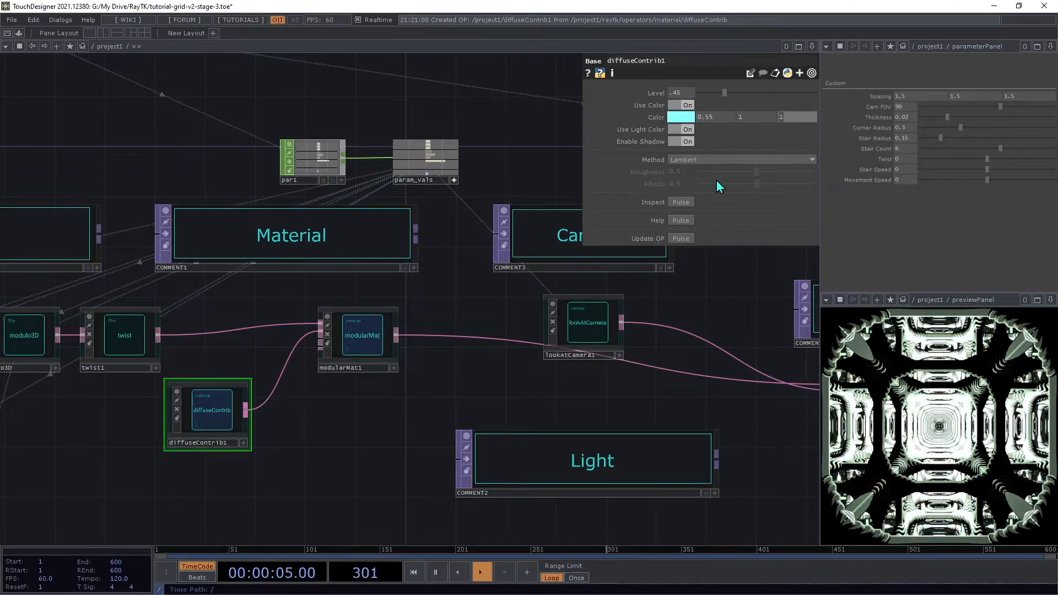
Set diffuseContrib1's Method to Oren-Nayar, Roughness to 0.6 and Albedo to 0.8, and undo the last Level change.
click(716, 159)
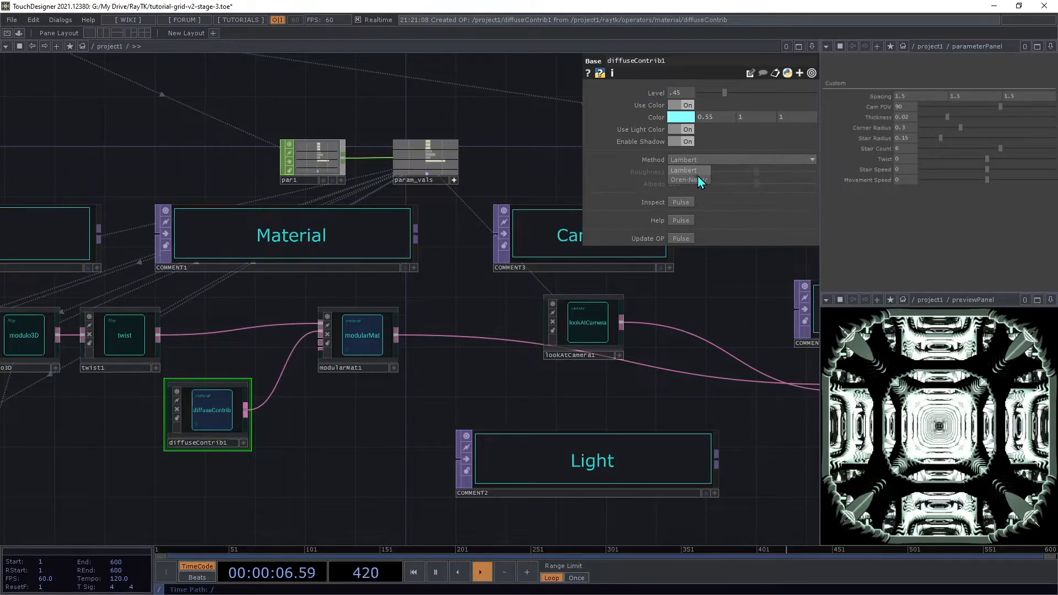
click(701, 177)
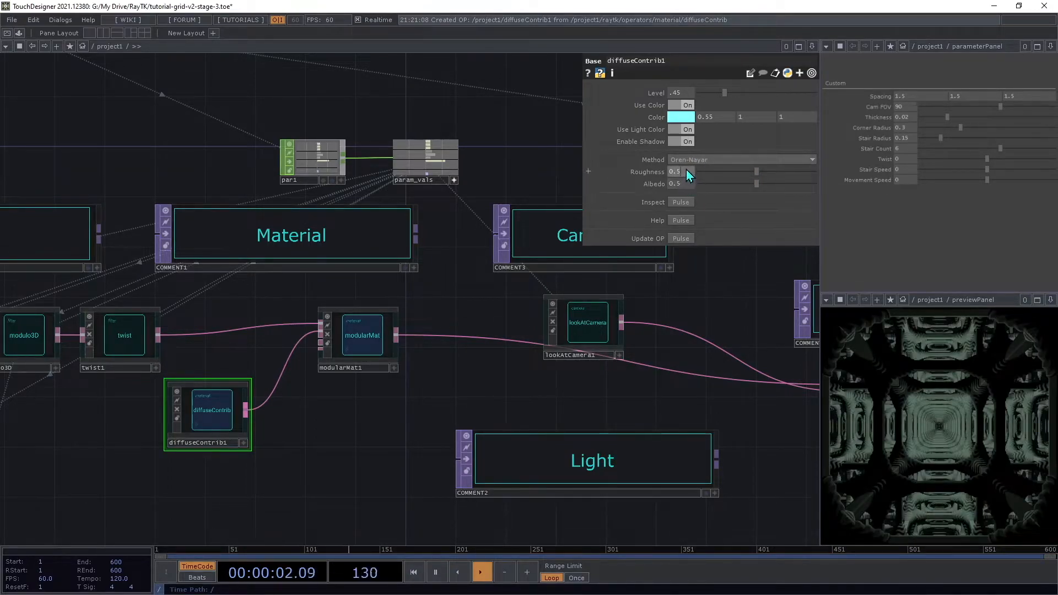
text(6)
key(Return)
key(ctrl+z)
Add a RayTK specularContrib operator below diffuseContrib1 and connect it to modularMat1's third input.
key(alt+r)
text(spec)
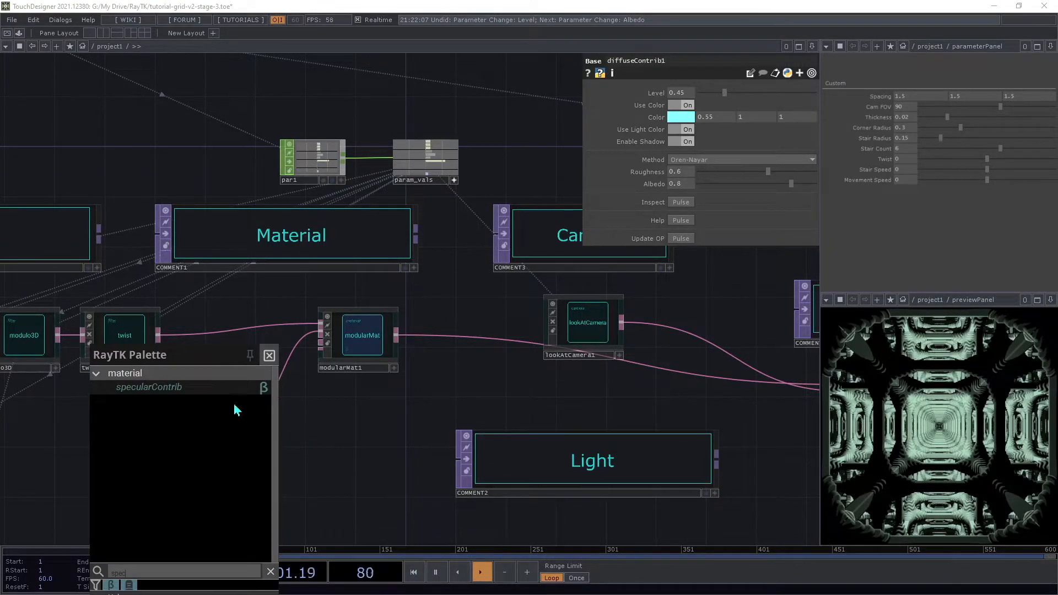
click(173, 391)
drag(394, 330, 202, 496)
drag(265, 505, 306, 345)
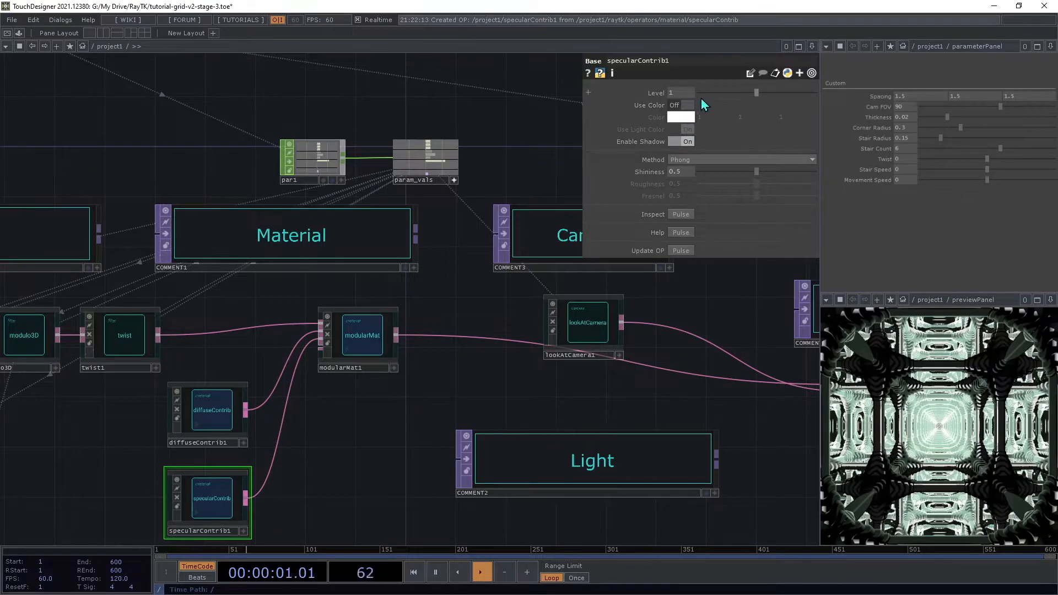
Turn on Use Color for specularContrib1 and set its Color to 1, 0.8, 0.5.
click(683, 105)
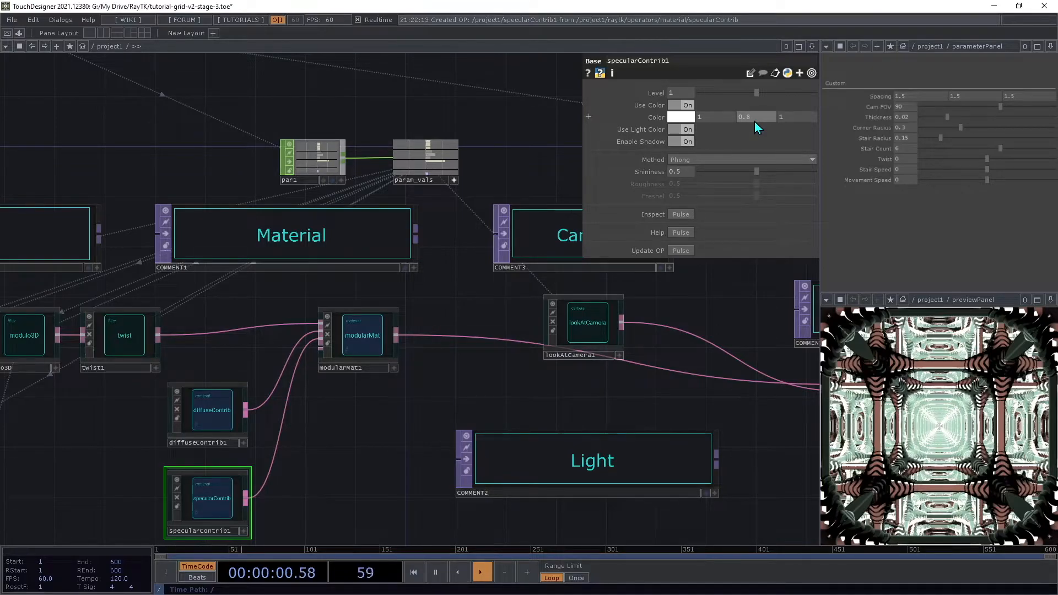
key(Tab)
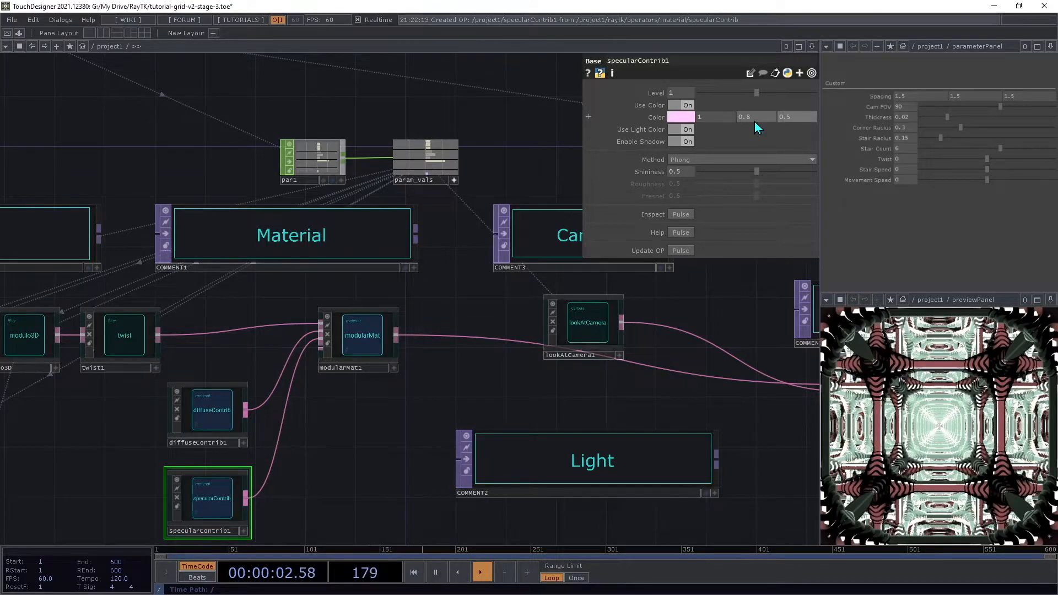
text(0.5)
key(Return)
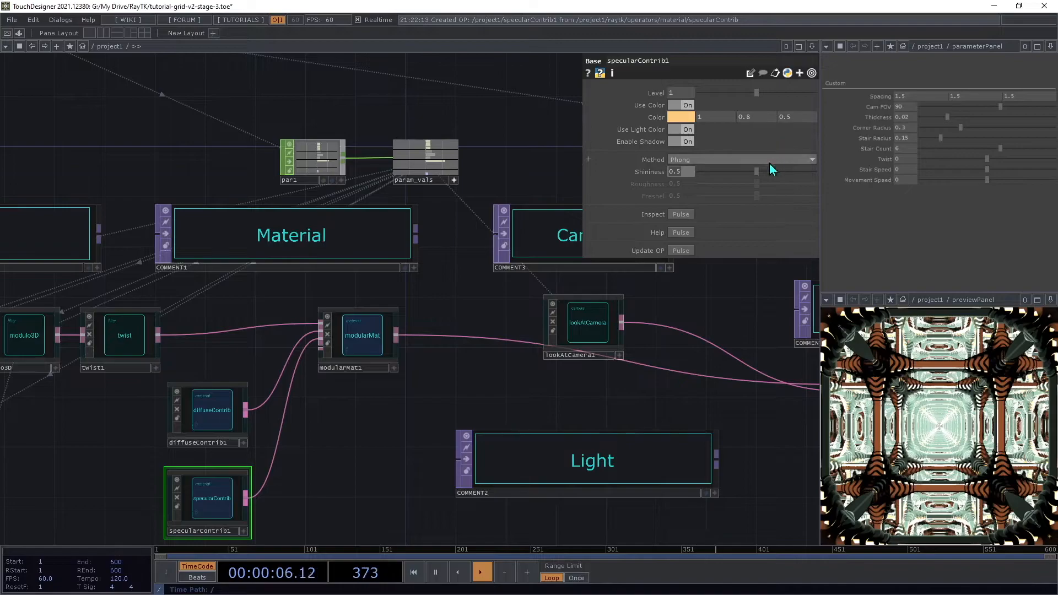
Set specularContrib1's Method to GGX and its Roughness to 0.8.
click(713, 164)
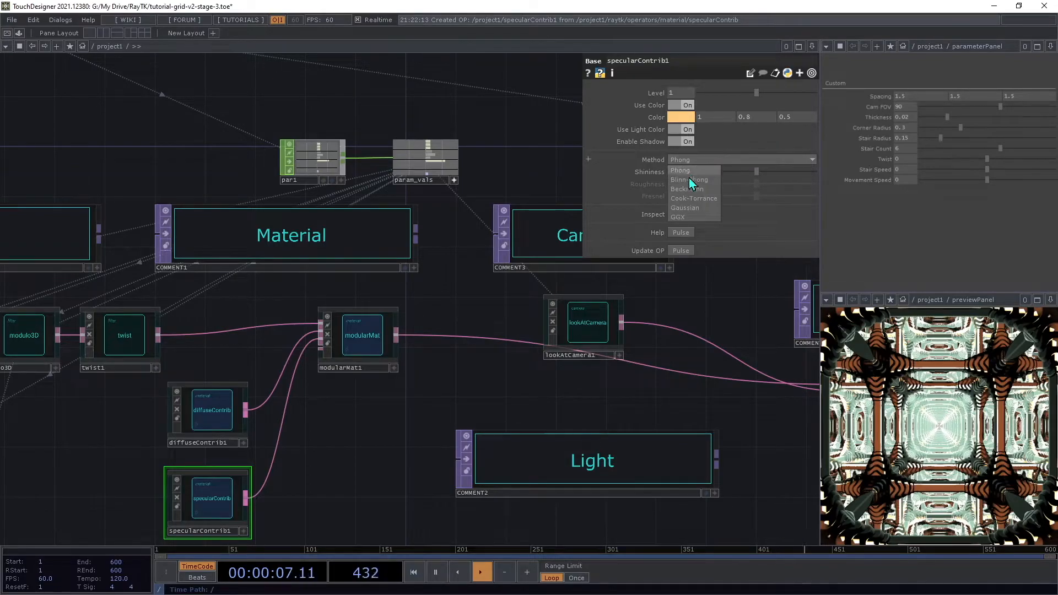
click(687, 216)
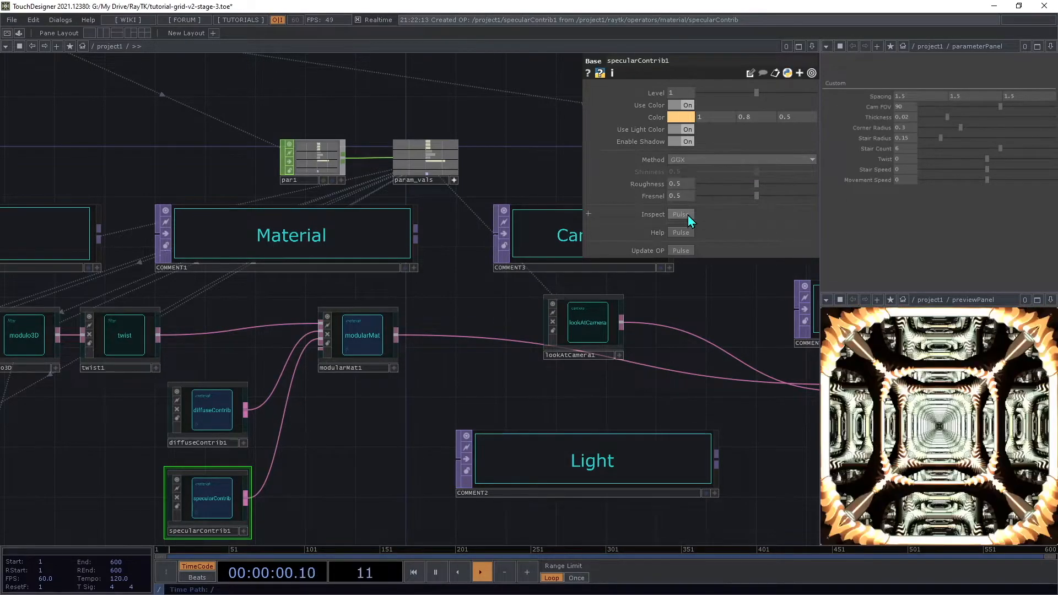
text(0.8)
key(Tab)
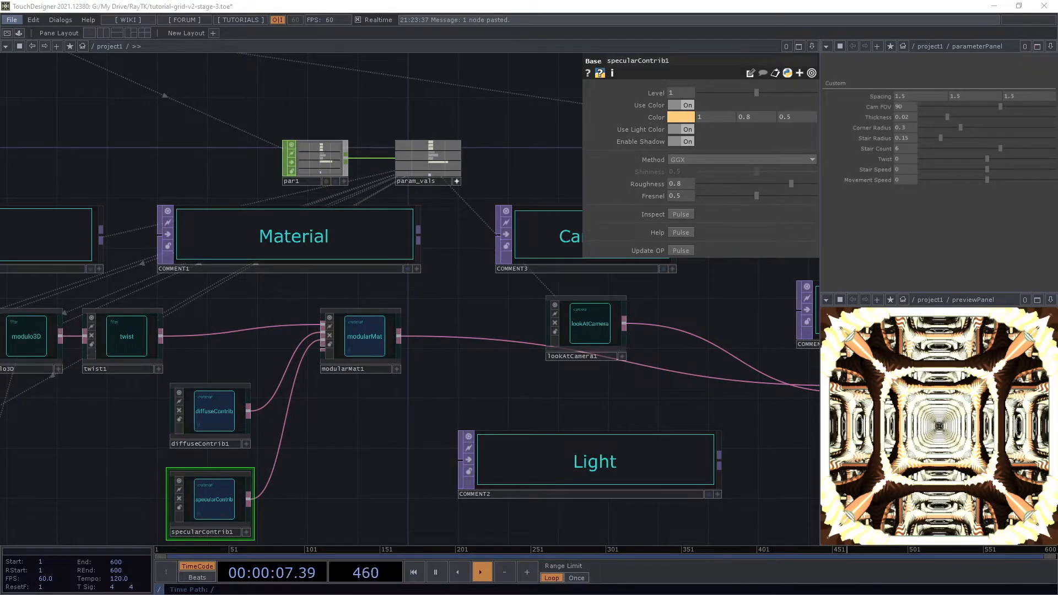
Add a RayTK pointLight operator below the Light comment and connect it to raymarchRender3D's light input.
drag(688, 408, 299, 278)
scroll(299, 279, up, 1)
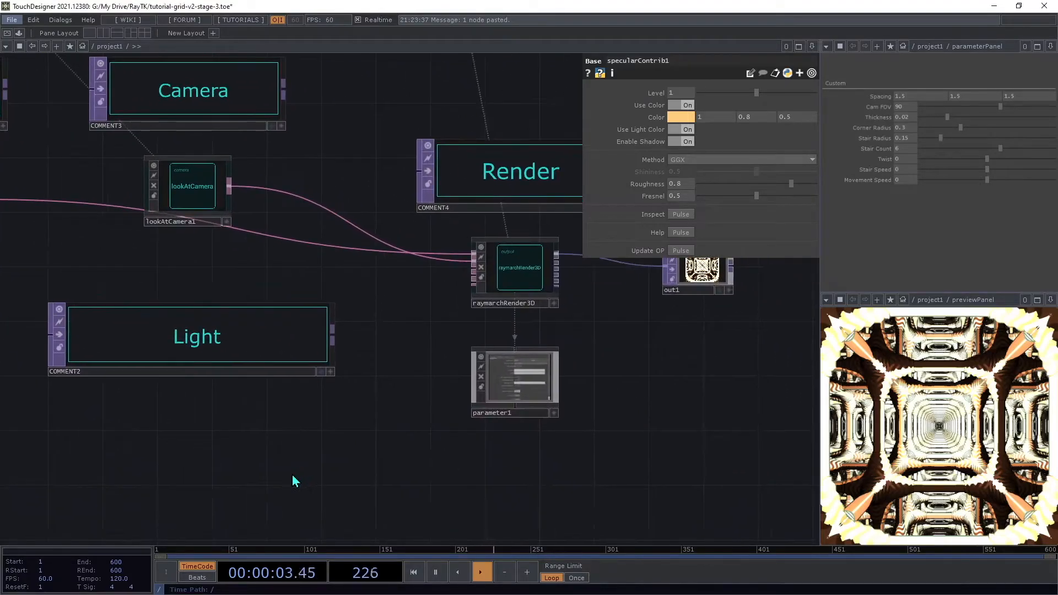
key(alt+r)
text(p)
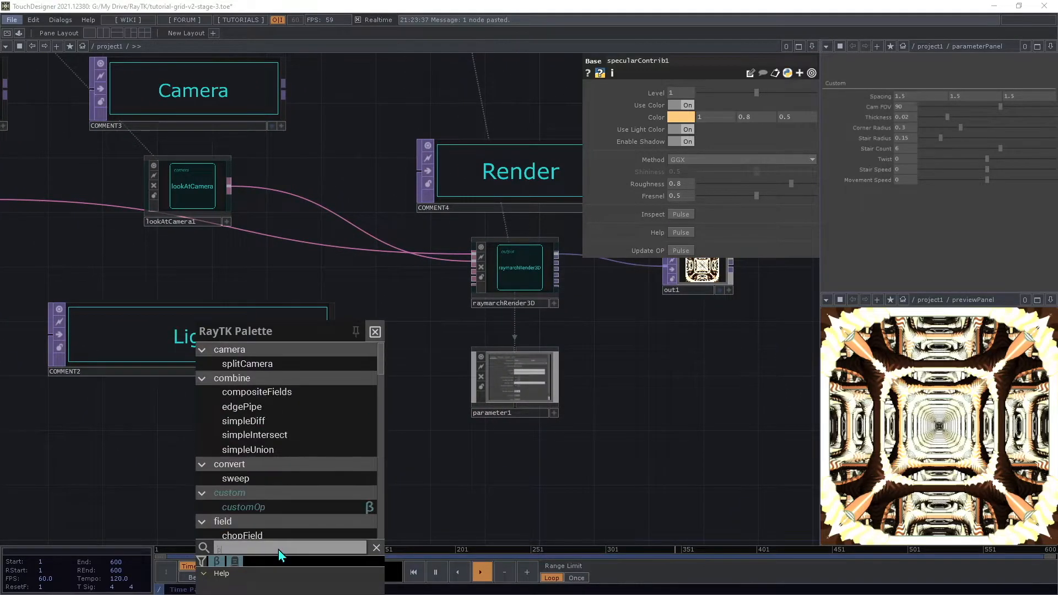
text(oint)
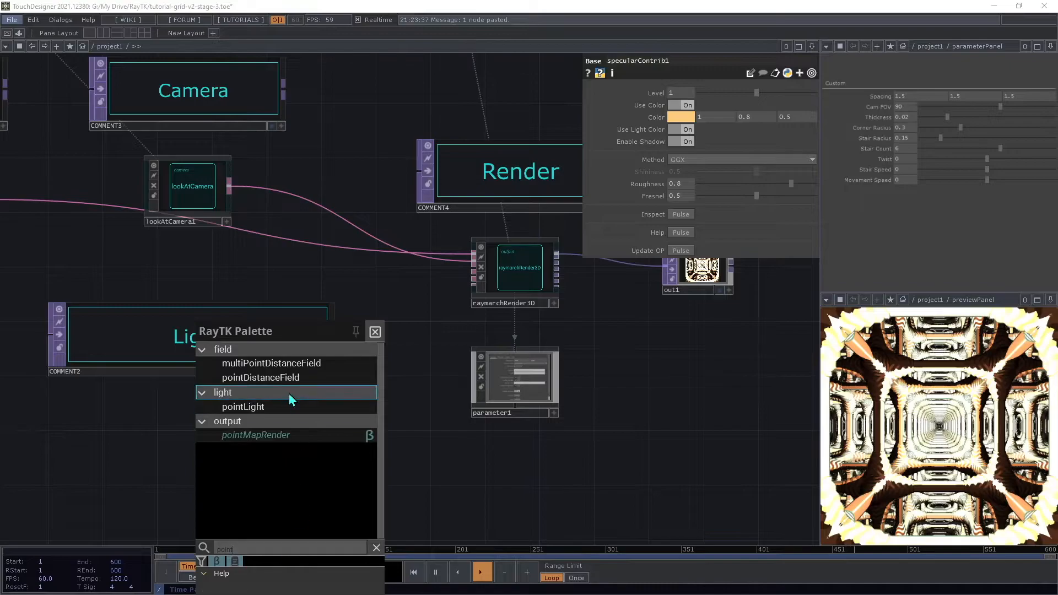
click(287, 406)
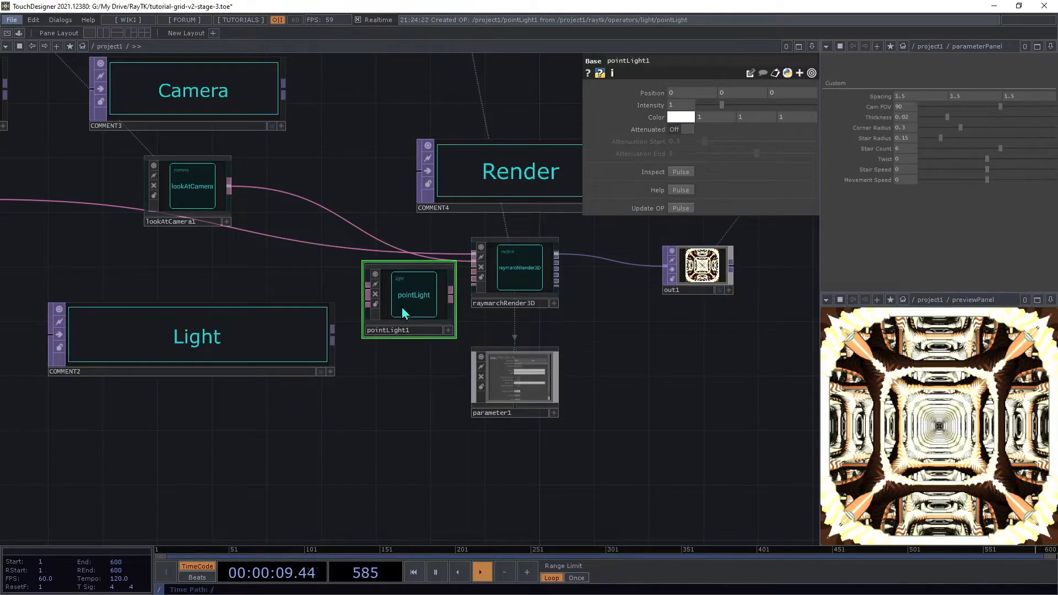
click(294, 439)
drag(283, 432, 453, 276)
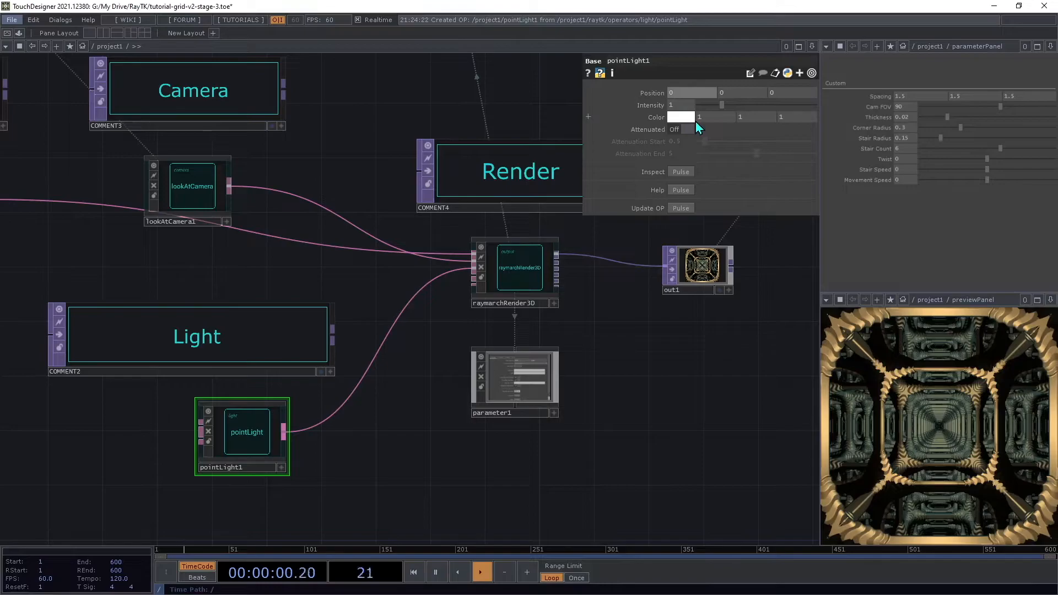
Set pointLight1's Position to 0.5, 0, -2 and its Intensity to 1.5.
text(.5)
key(Tab)
key(Tab)
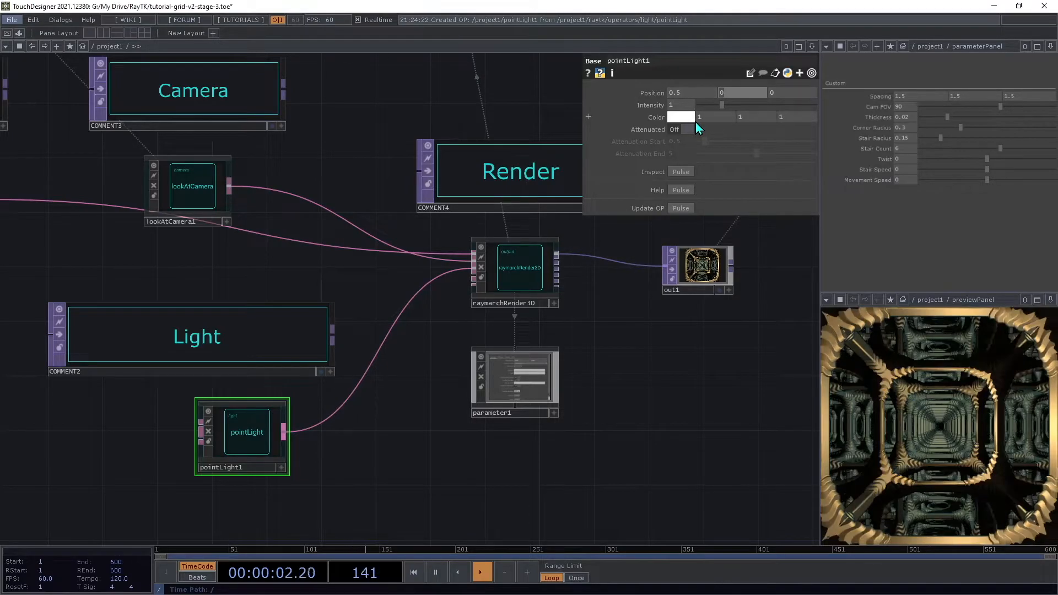
text(-2)
key(Tab)
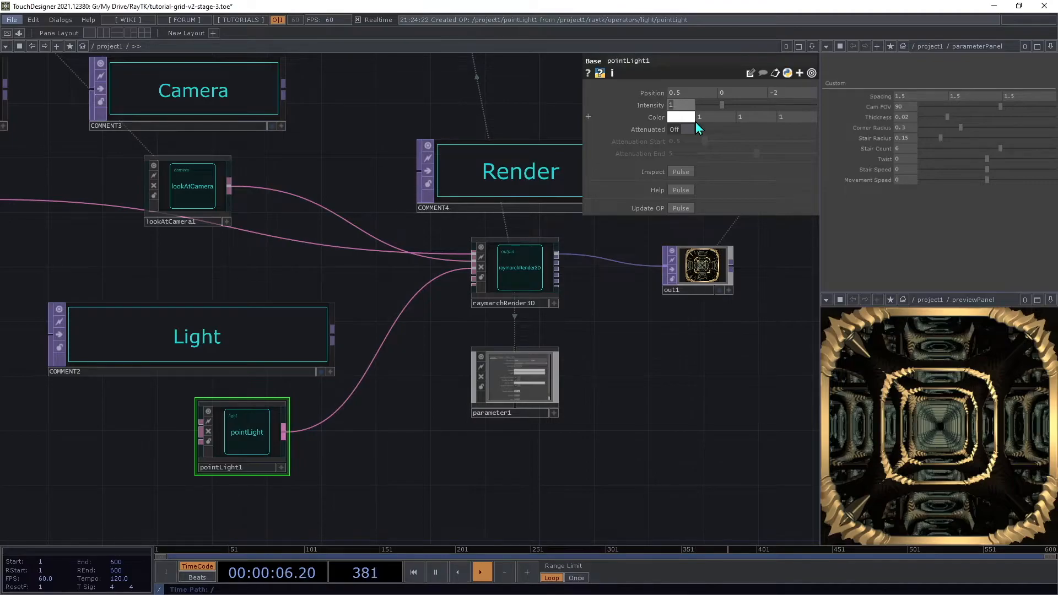
text(.5)
key(Tab)
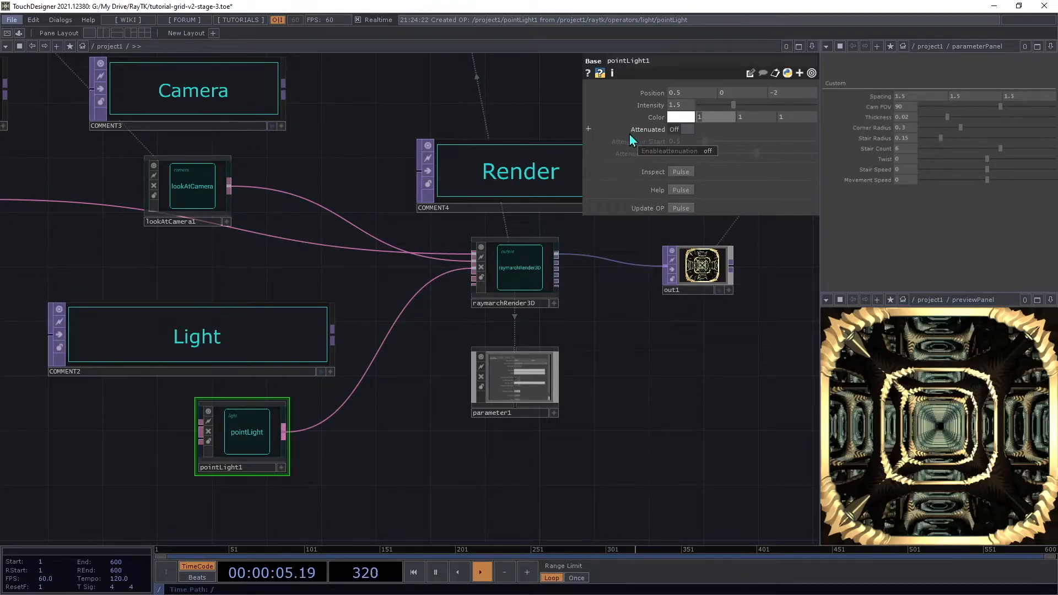
Turn on Attenuated for pointLight1, with Attenuation Start at 3.5 and Attenuation End at 6.
click(682, 130)
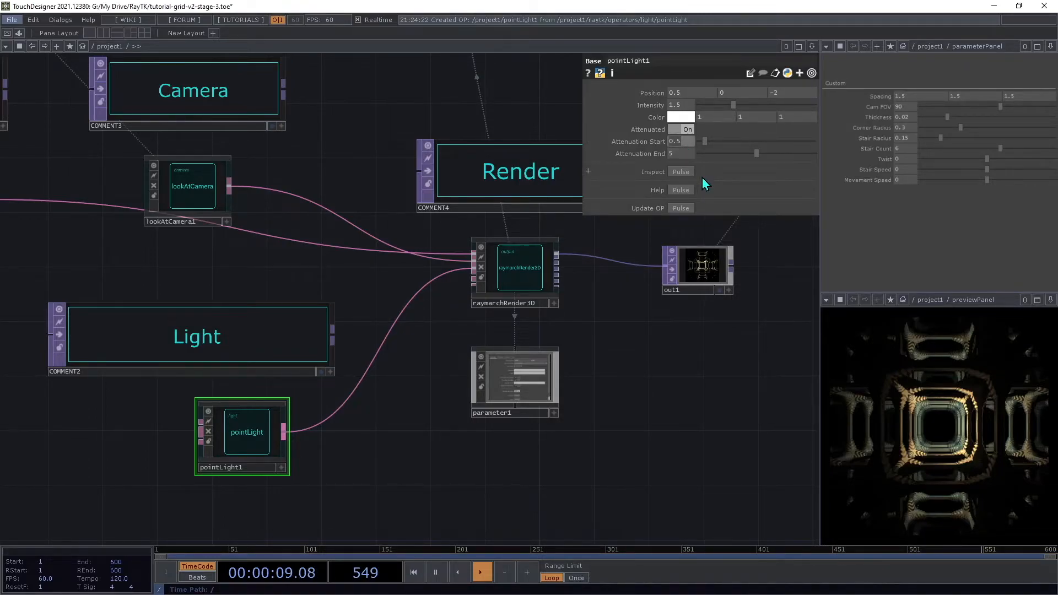
text(3)
key(Tab)
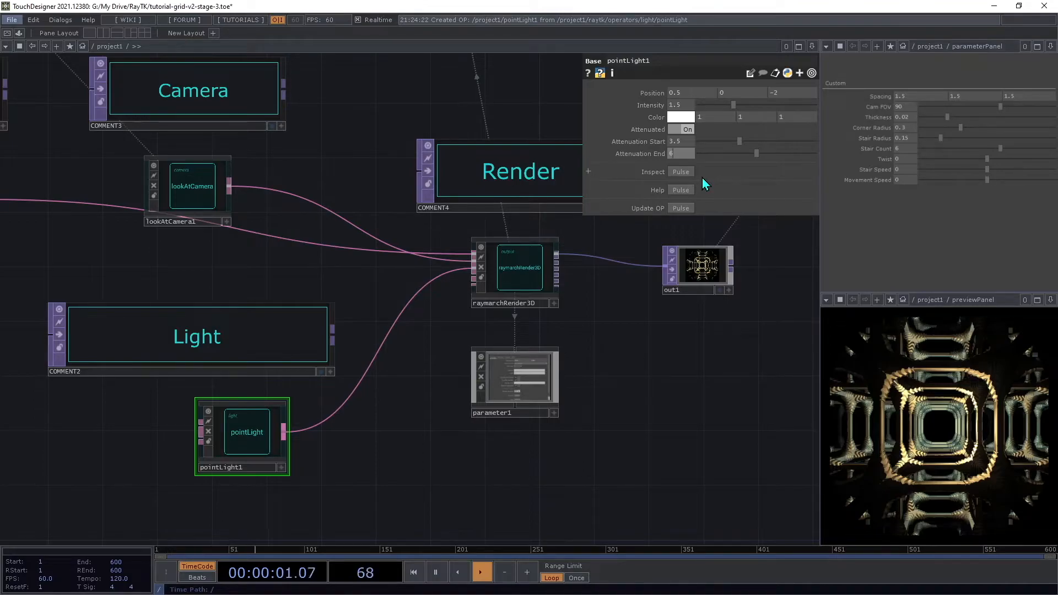
key(Tab)
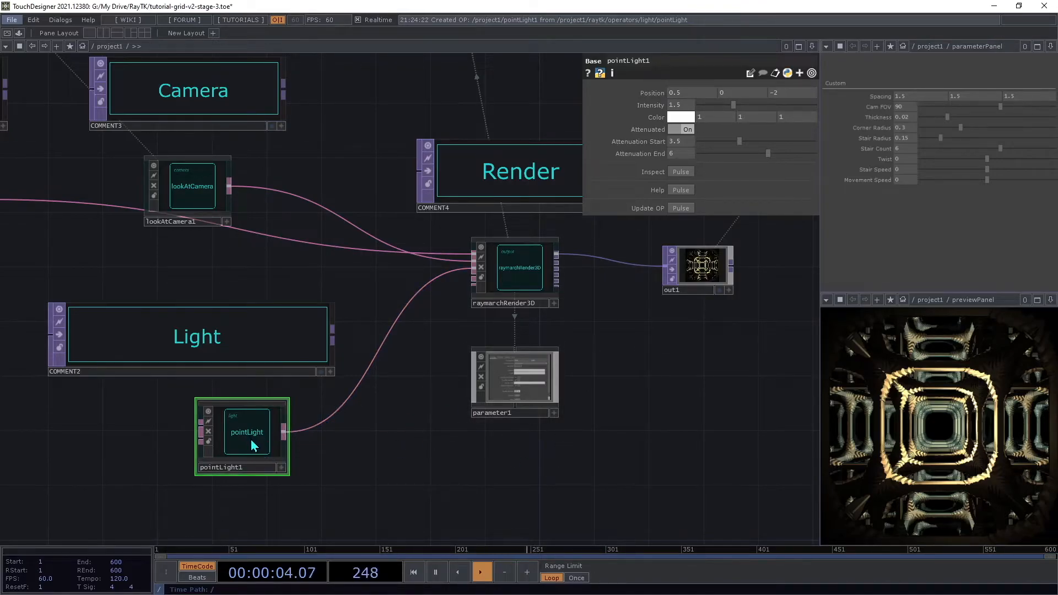
Add a RayTK colorRampField operator beside pointLight1 and connect it to the light's Attenuation Field input.
key(ctrl+b)
text(colo)
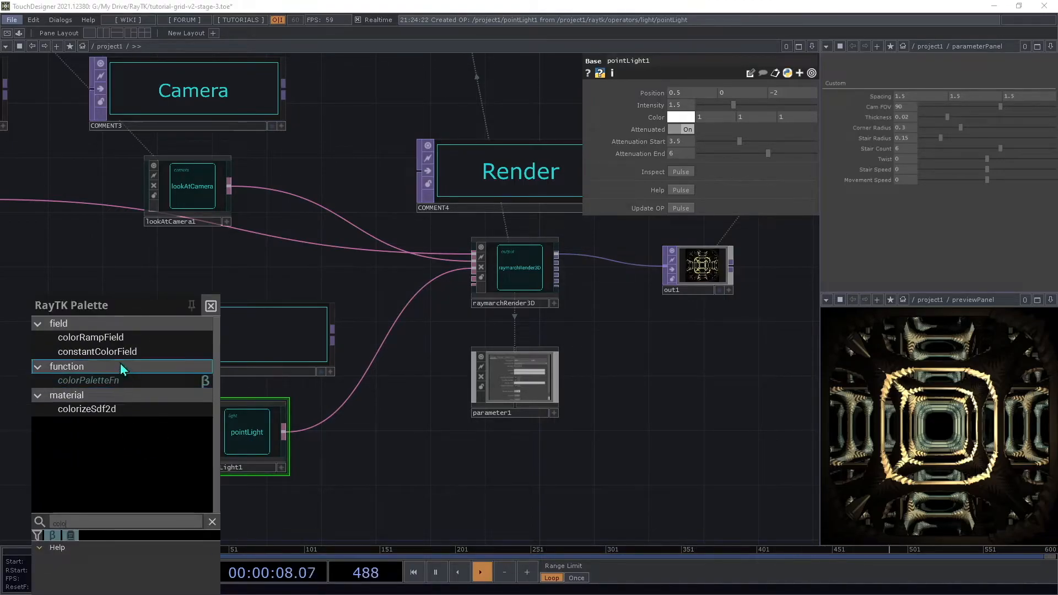
click(110, 342)
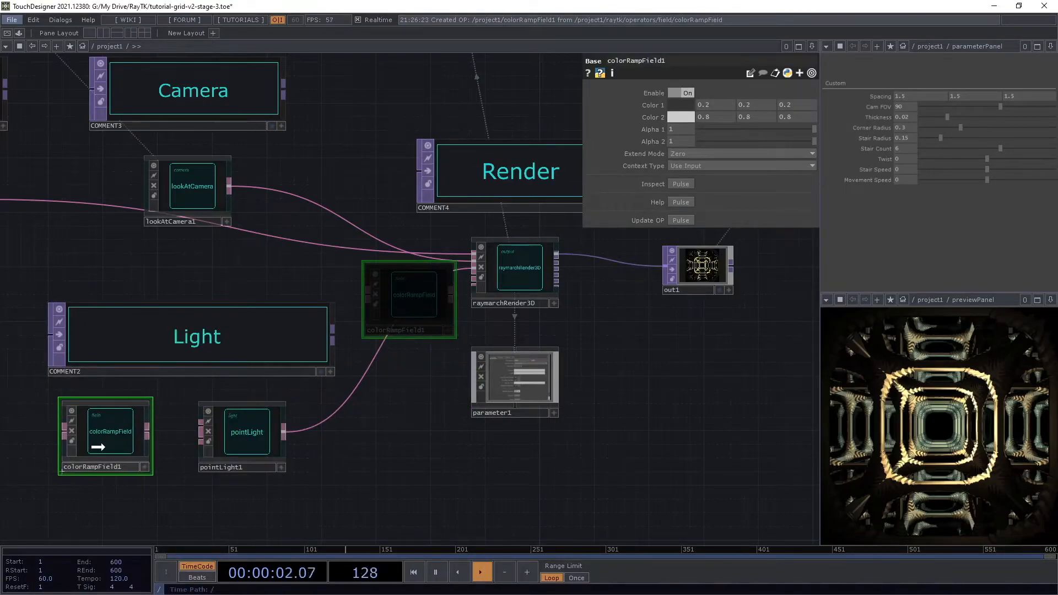
click(96, 460)
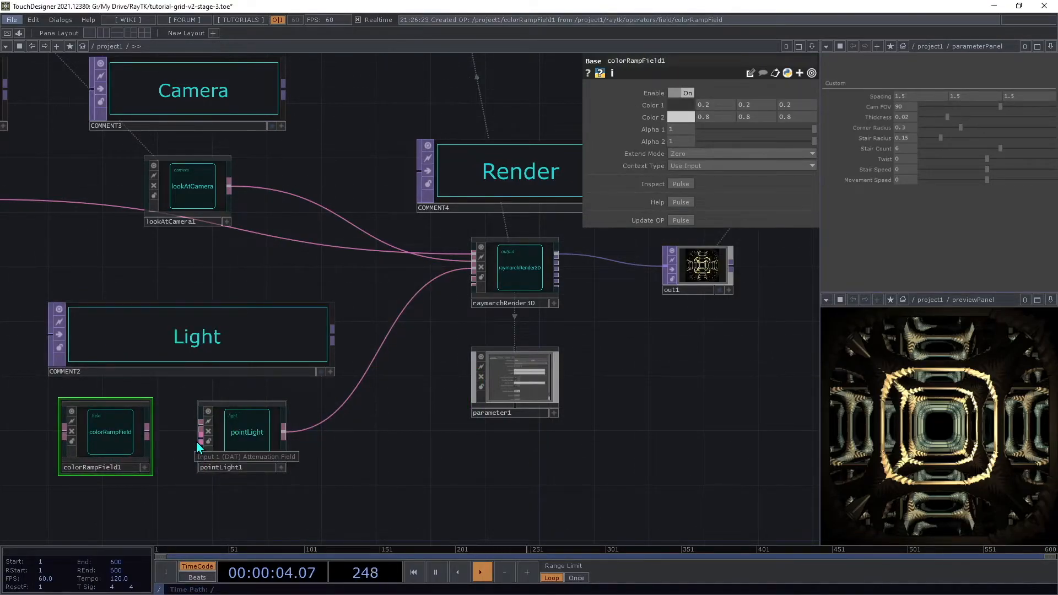
click(150, 439)
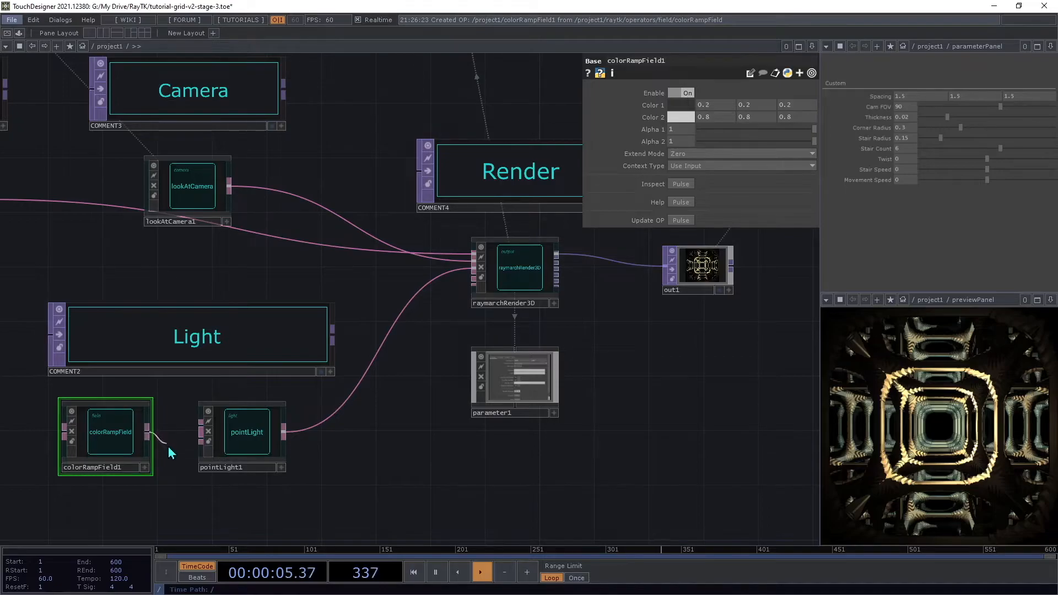
click(201, 440)
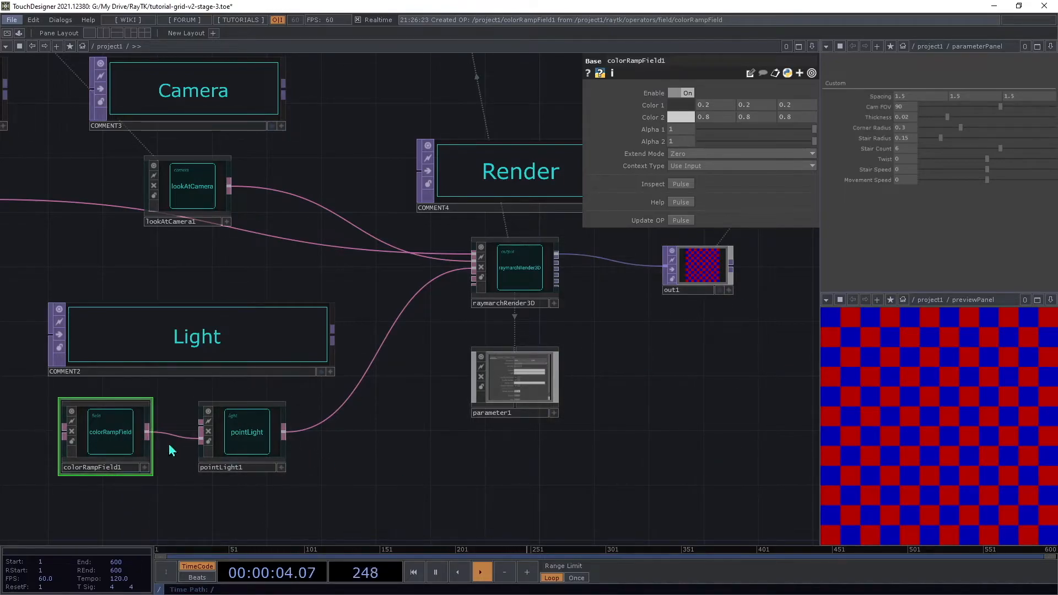
Set colorRampField1's Context Type to Light Context and its Color 1 to 0.15, 0.25, 0.3.
click(678, 167)
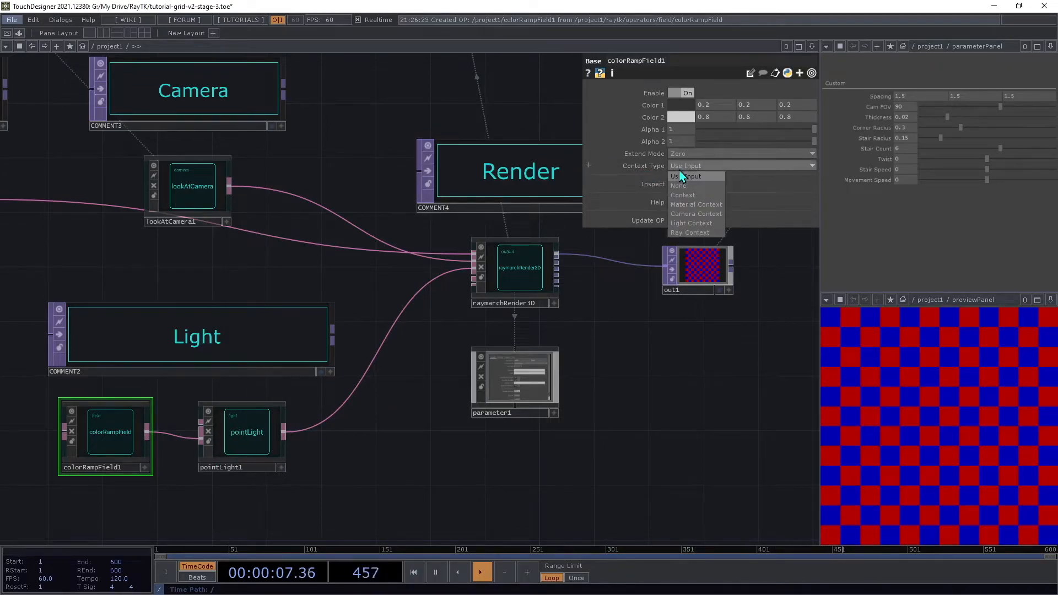
click(687, 224)
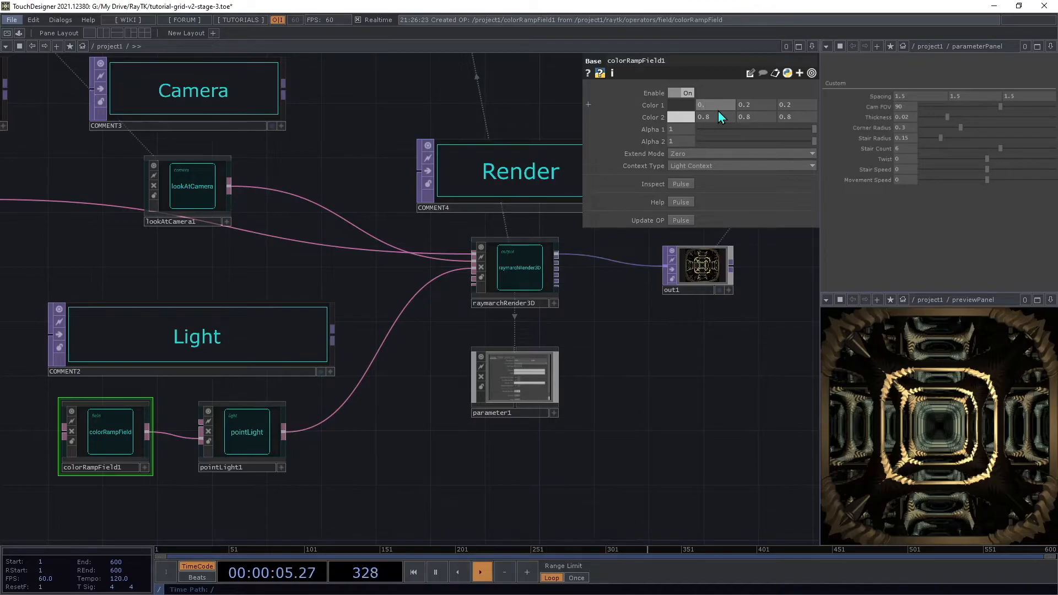
key(Tab)
text(0.25)
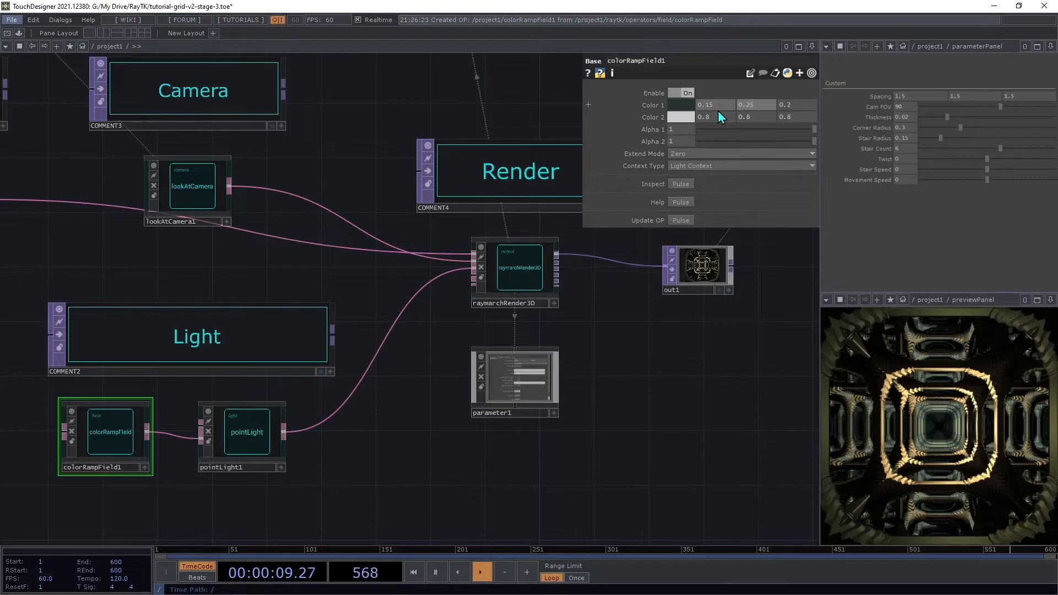
key(Tab)
text(0.3)
key(Return)
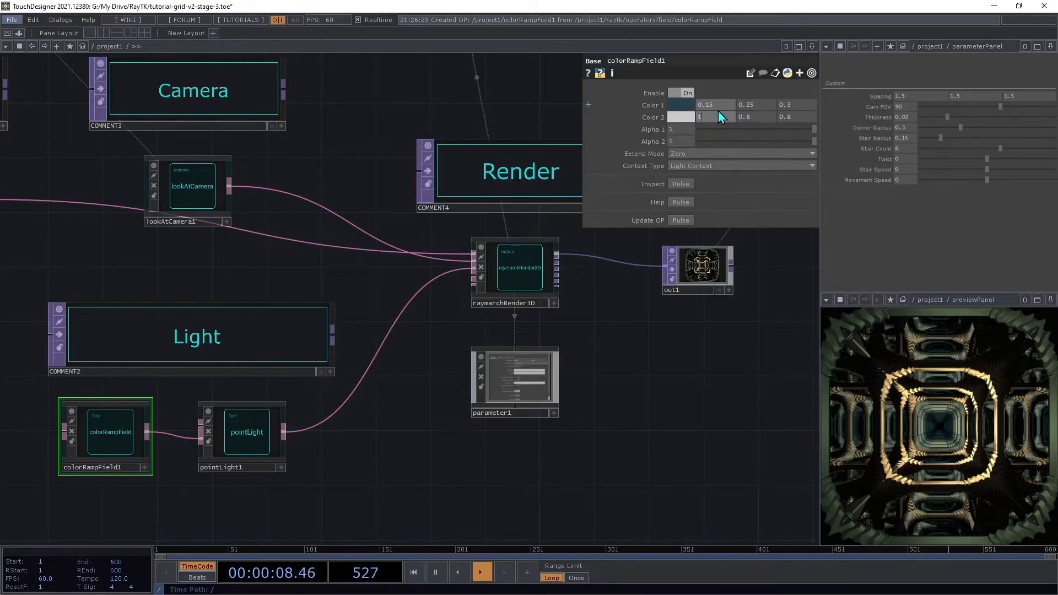
Set colorRampField1's Color 2 to 1, 0.9, 0.7.
text(1)
key(Tab)
text(0.9)
key(Tab)
text(0.7)
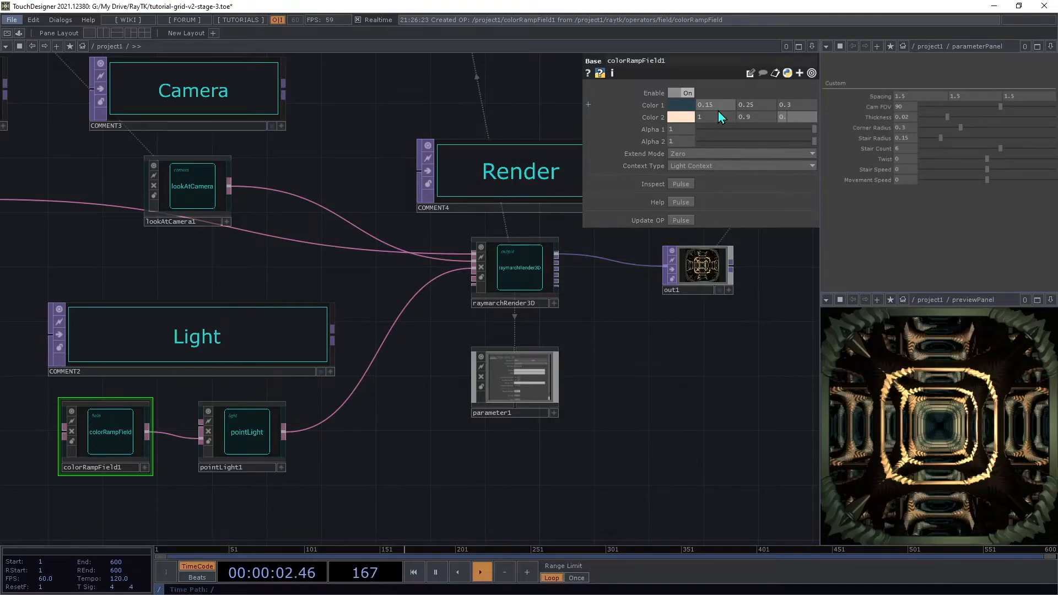
key(Tab)
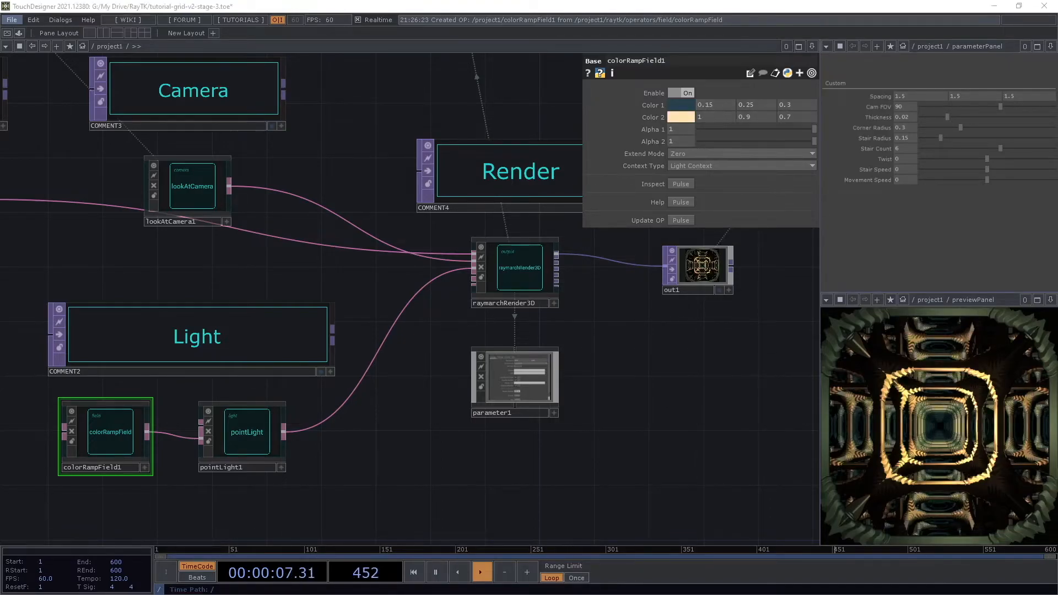
Move the par1 and param_vals operators up into line beside the params component.
scroll(570, 521, down, 5)
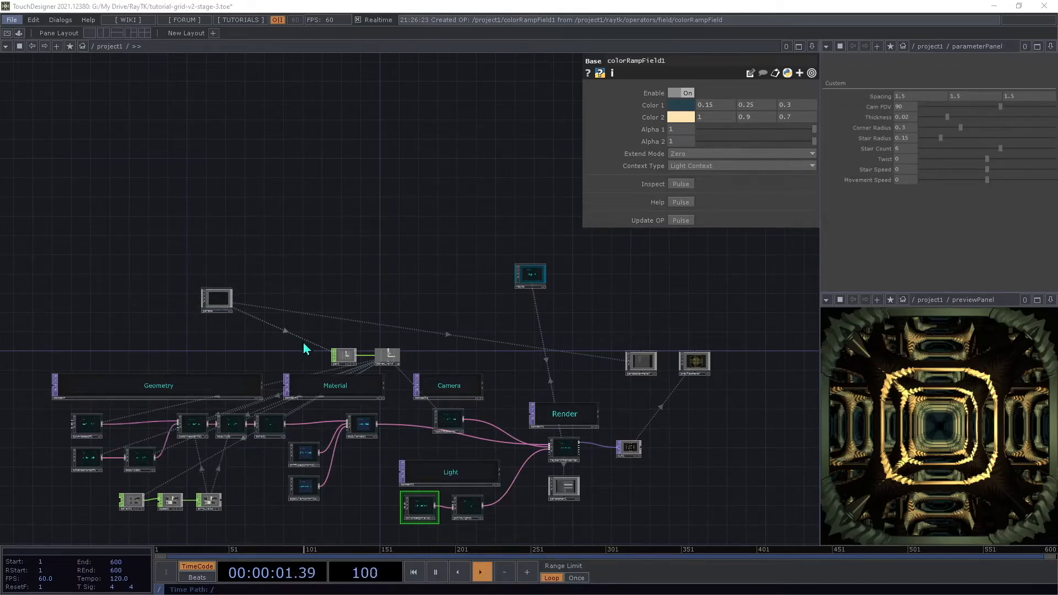
drag(303, 326, 338, 336)
click(398, 364)
drag(336, 356, 254, 298)
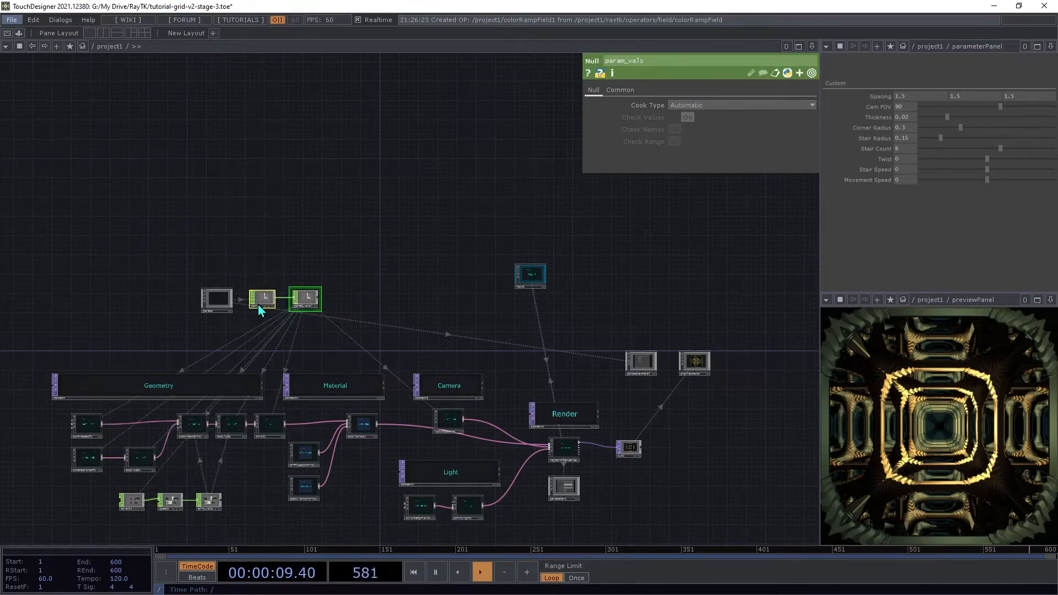
scroll(226, 289, up, 7)
drag(226, 254, 315, 255)
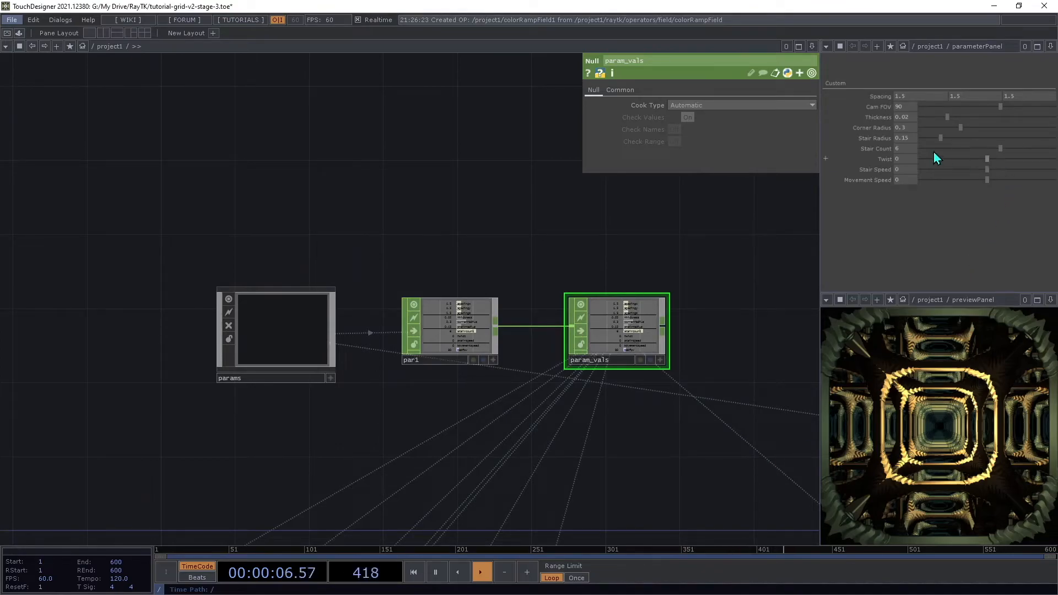
Sweep the custom Twist parameter across its range and set it to 0.145.
drag(986, 160, 1055, 160)
mouse_move(946, 157)
mouse_down()
mouse_move(1034, 163)
mouse_move(967, 162)
mouse_move(1027, 164)
mouse_move(972, 177)
mouse_move(985, 179)
mouse_move(966, 197)
mouse_move(922, 205)
mouse_move(1012, 224)
mouse_move(934, 158)
mouse_up()
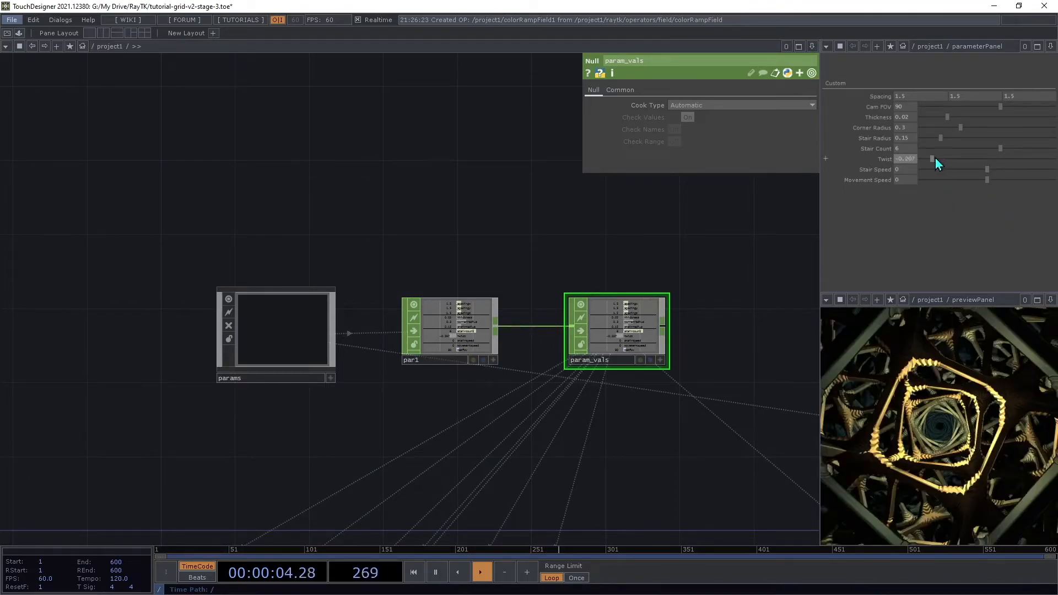
click(1025, 160)
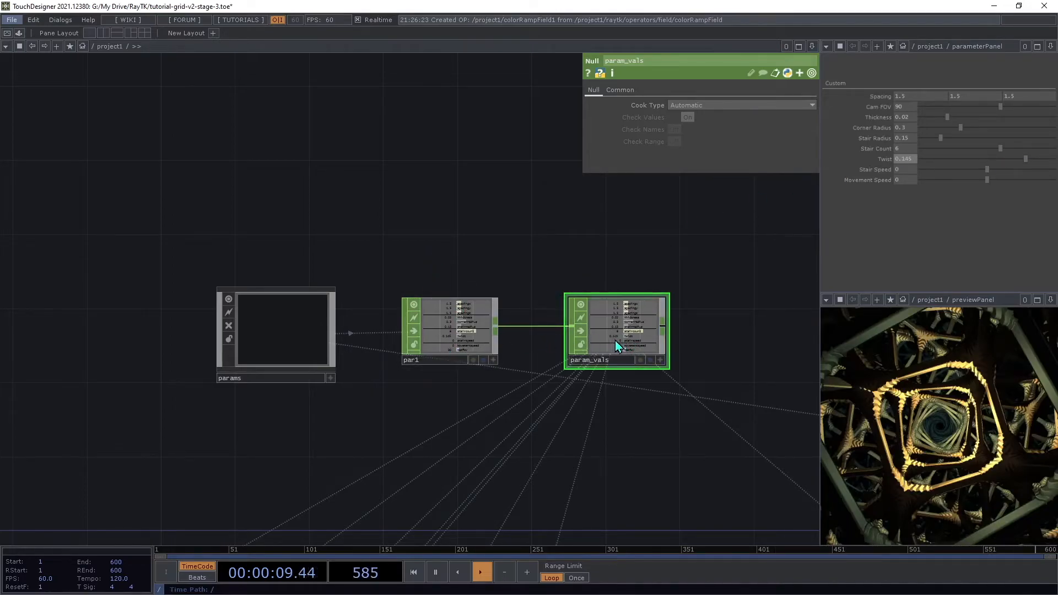
Spread par1 and param_vals apart and insert a Filter CHOP on the wire between them.
drag(609, 338, 682, 340)
drag(446, 337, 409, 336)
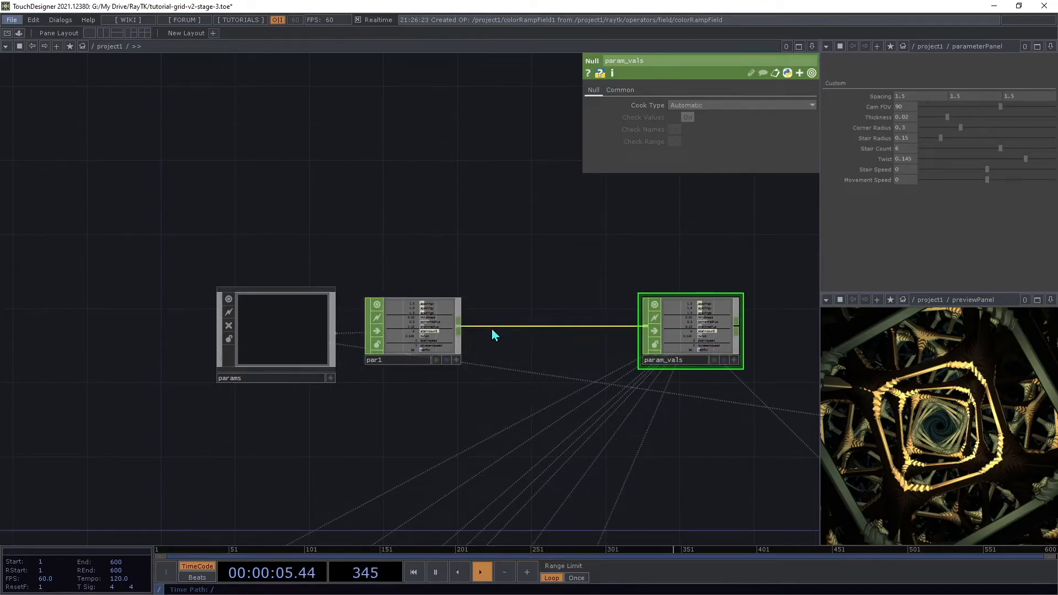
right_click(539, 326)
click(548, 316)
text(fil)
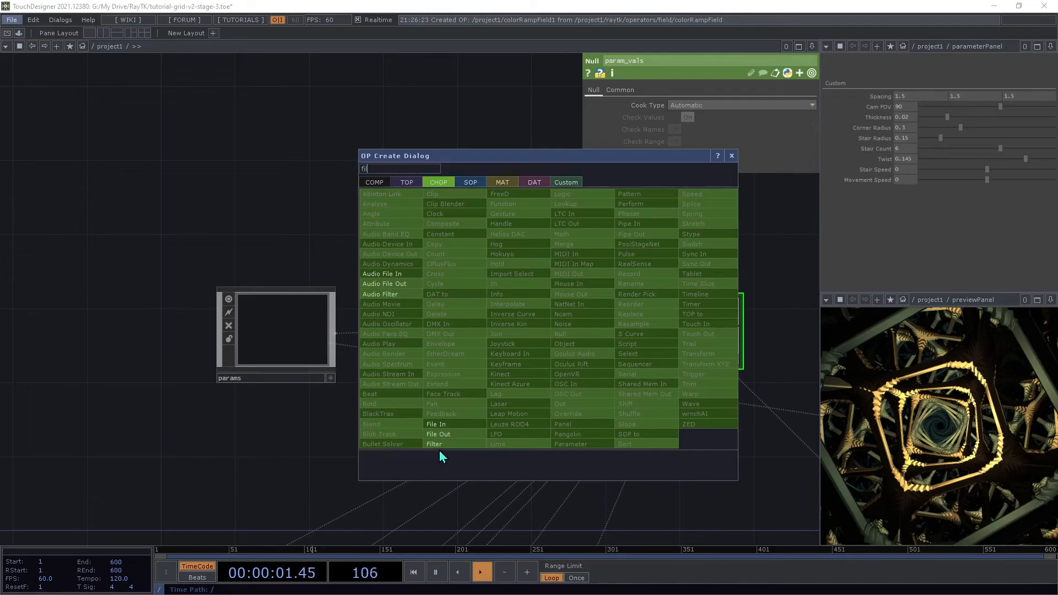
click(439, 446)
click(542, 332)
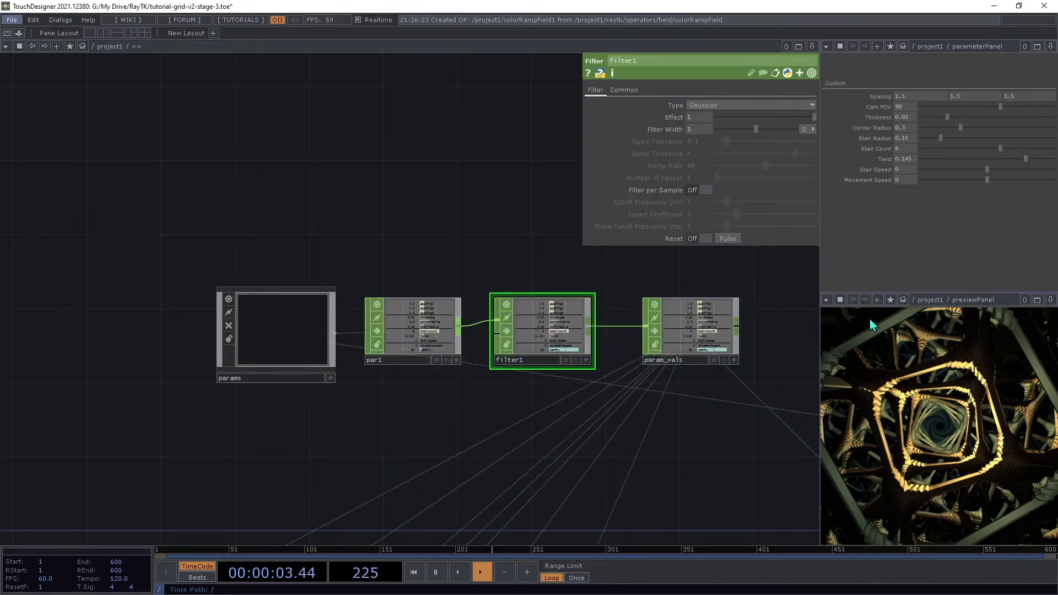
Swing the Twist parameter between negative and positive values to test the filter's smoothing.
drag(1026, 159, 947, 160)
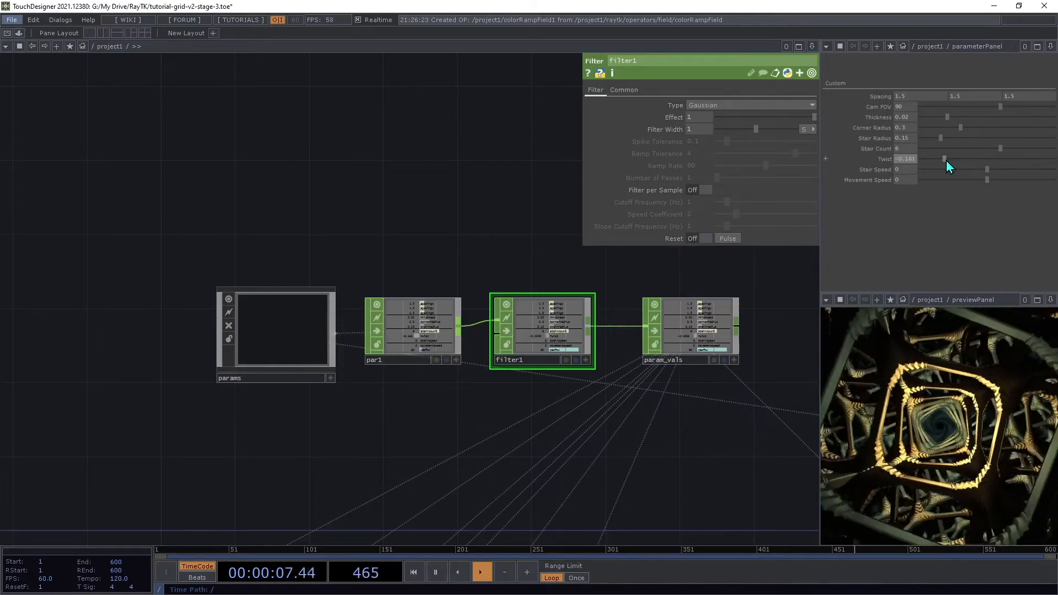
click(1029, 159)
click(936, 160)
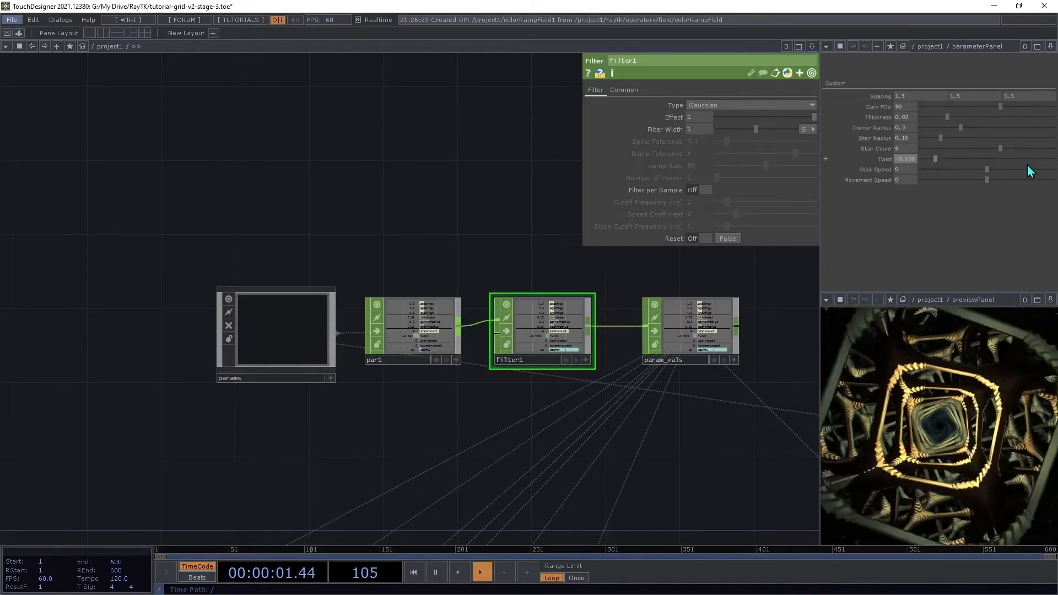
Set Twist to 0.145, Stair Speed to 0.507 and Movement Speed to -0.786.
click(1026, 159)
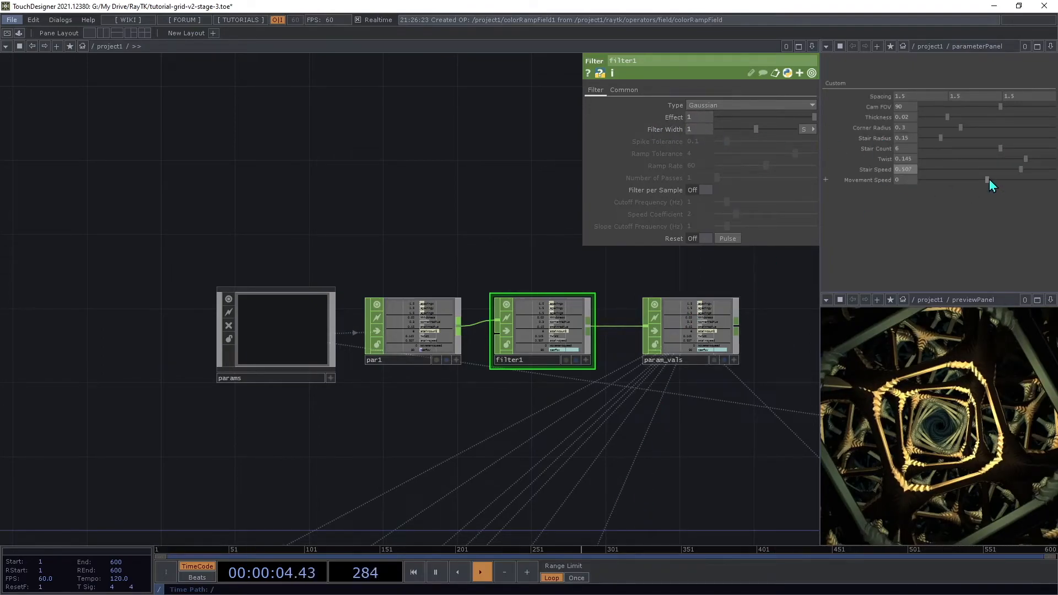
drag(990, 180, 936, 188)
Review the parameters of boxFrameSdf1, combineStairs1, modulo3D and twist1, and set the custom Twist parameter to -0.179.
scroll(195, 288, down, 10)
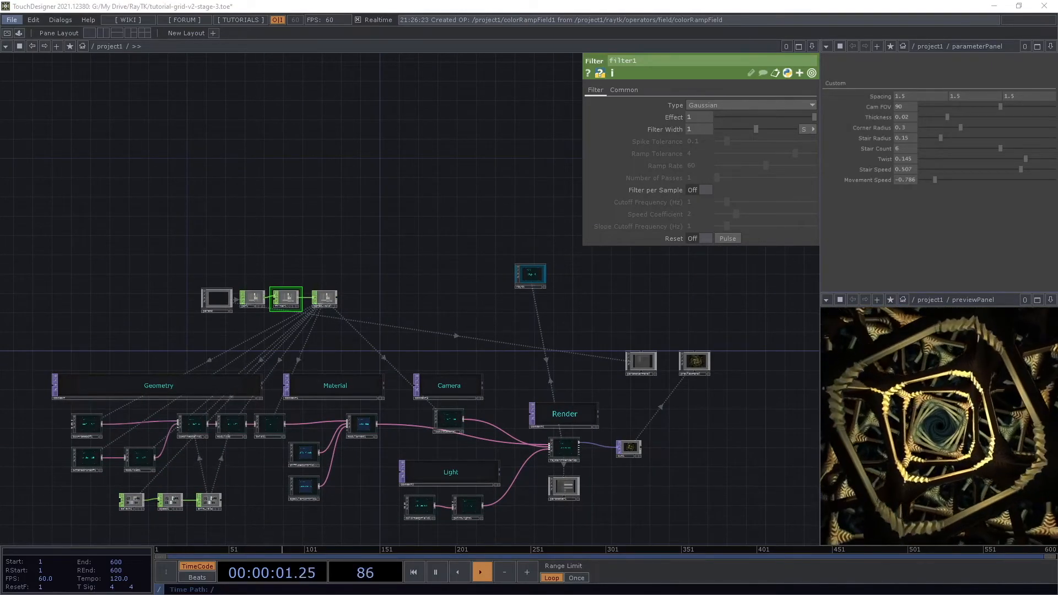
scroll(78, 475, up, 5)
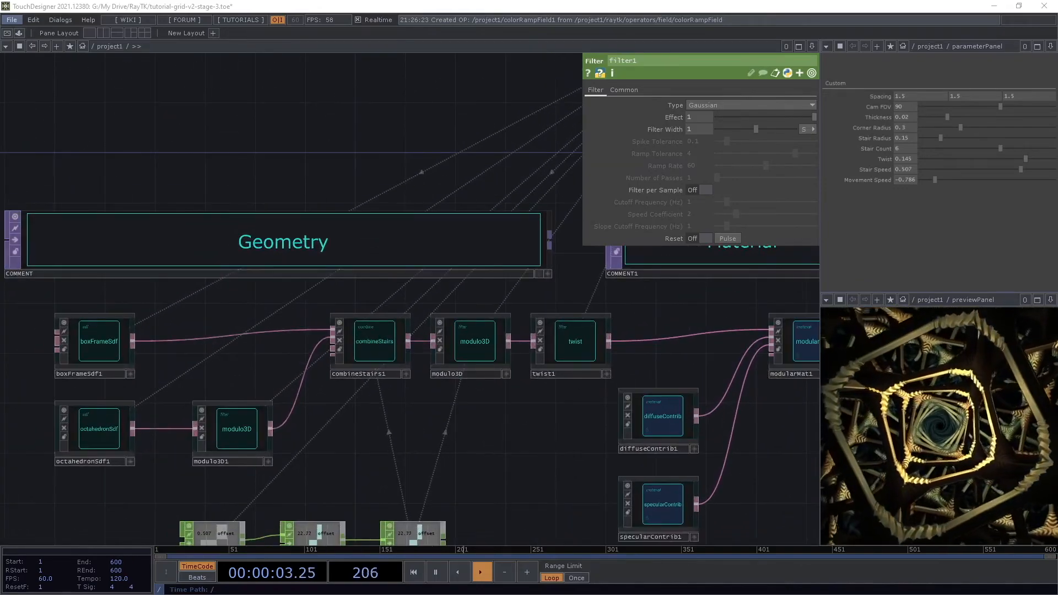
click(88, 348)
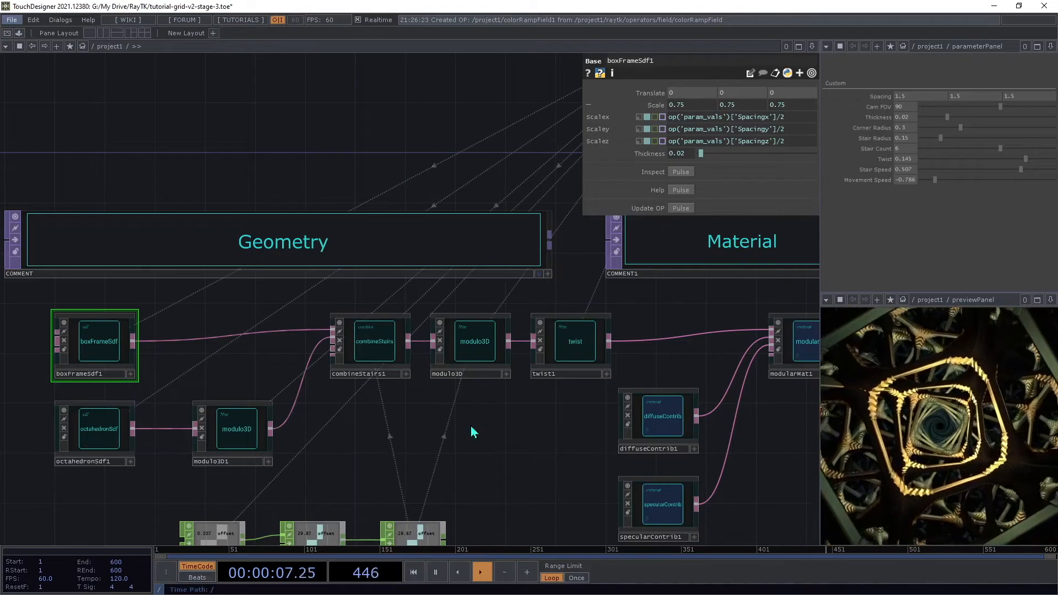
click(365, 351)
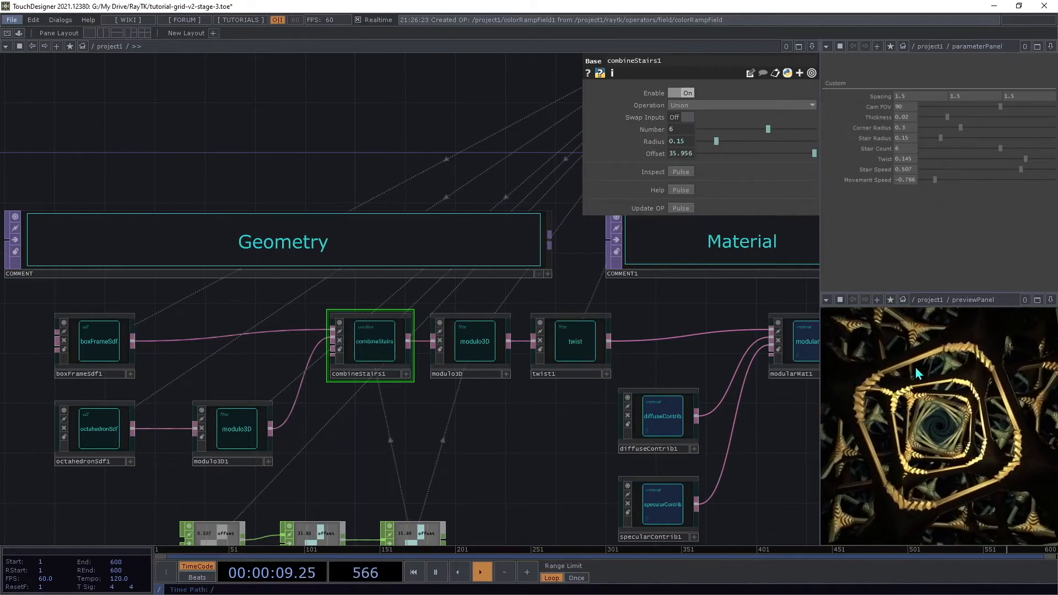
click(471, 350)
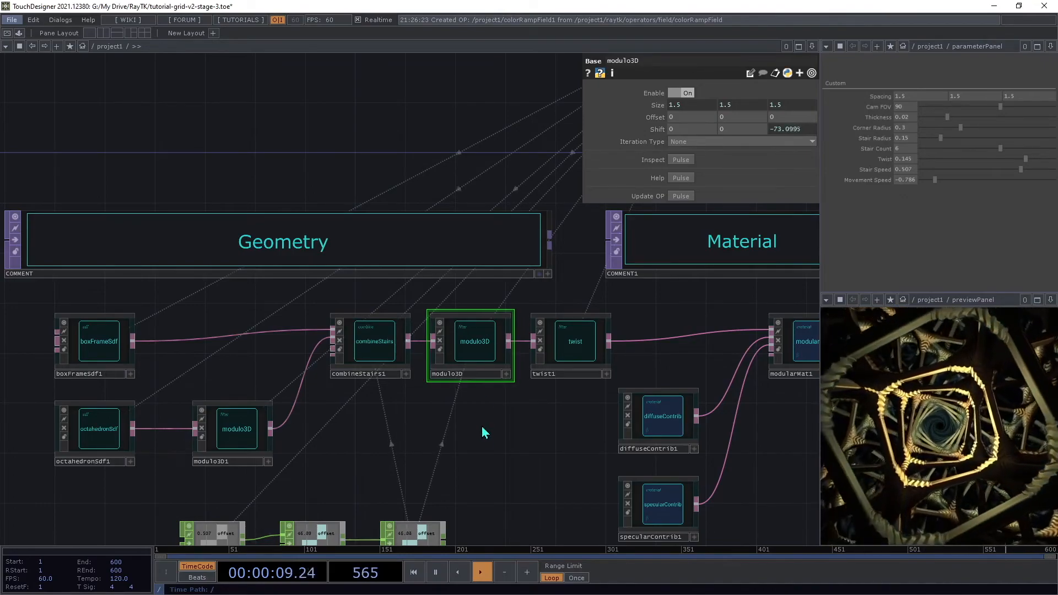
click(571, 353)
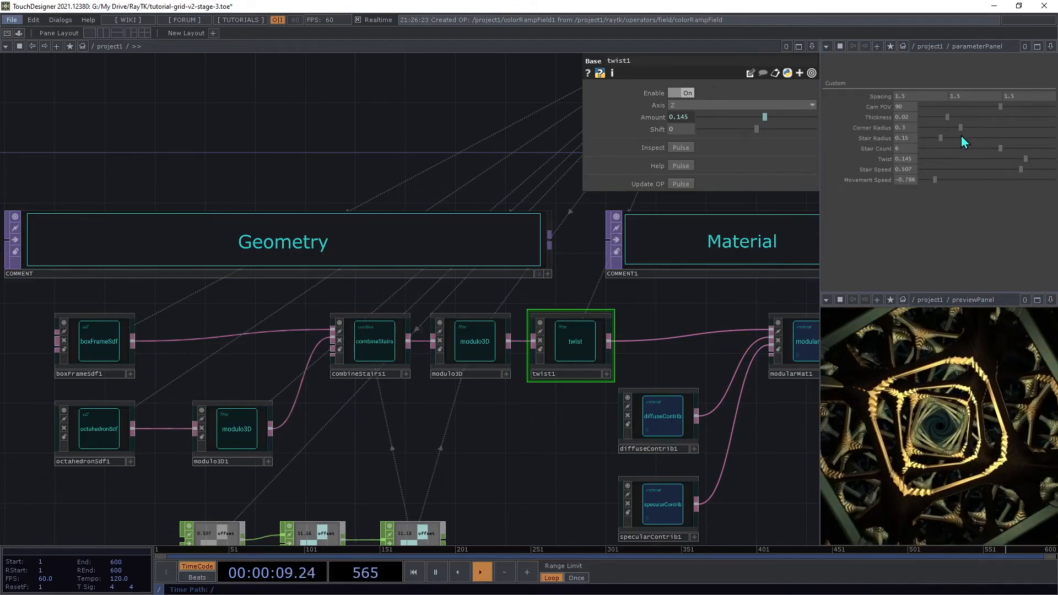
drag(1034, 159, 941, 186)
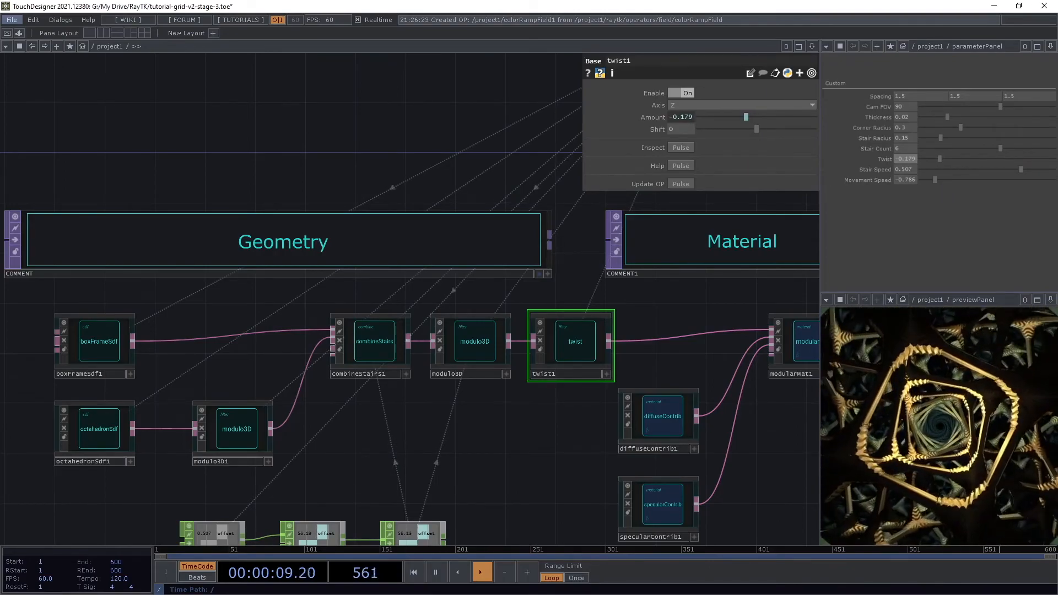
Review the material settings of modularMat1, diffuseContrib1 and specularContrib1 in the Material section.
drag(782, 292, 334, 287)
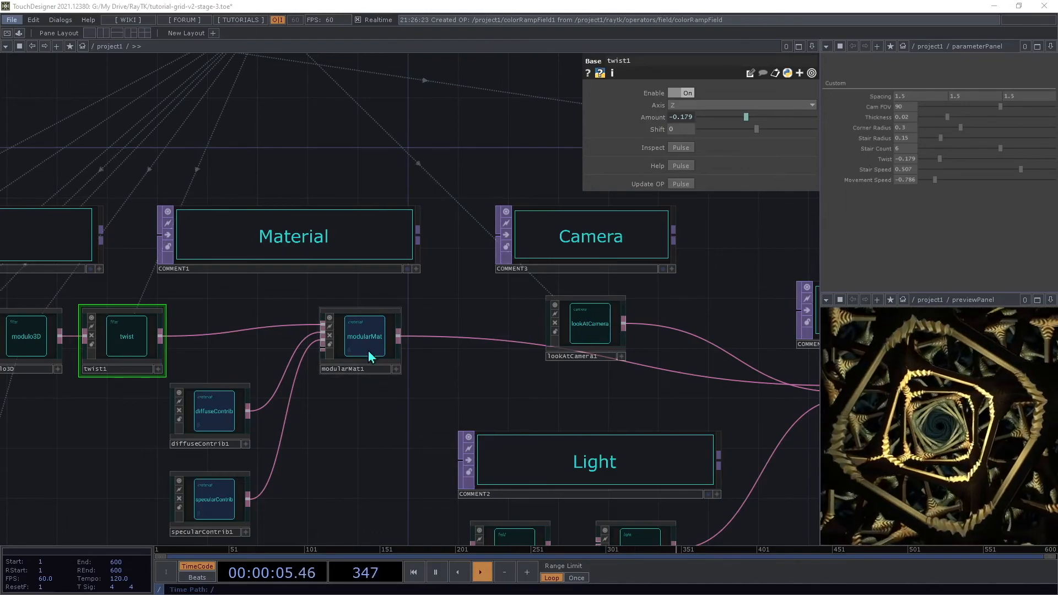
click(370, 355)
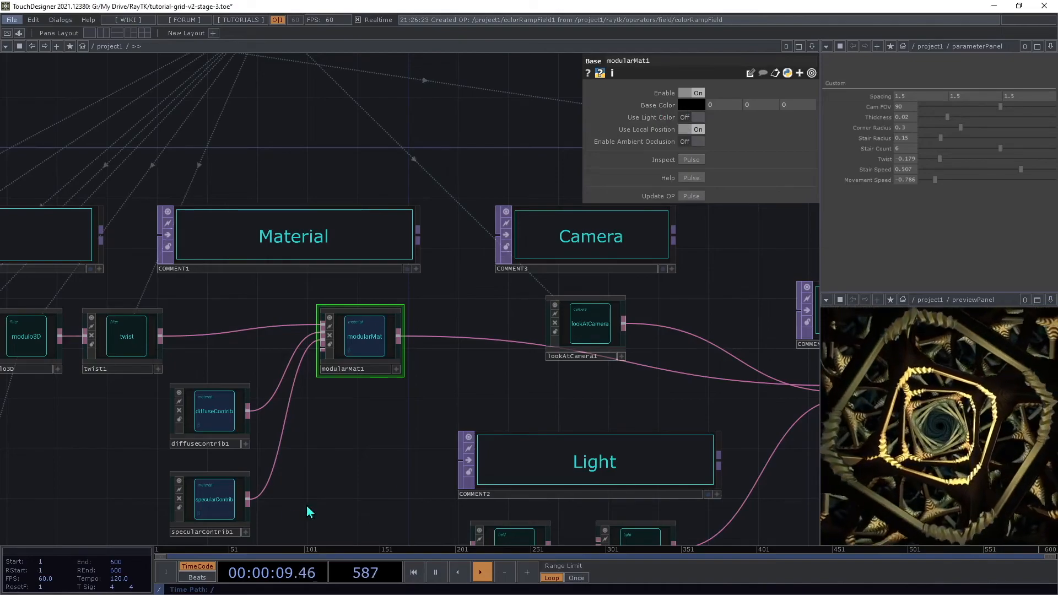
click(225, 423)
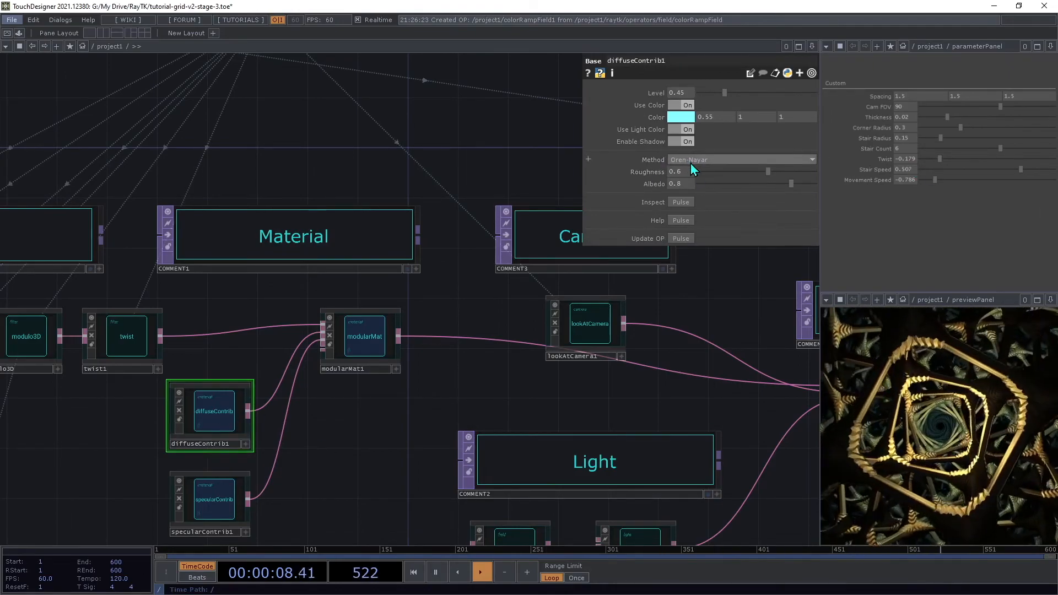
click(210, 508)
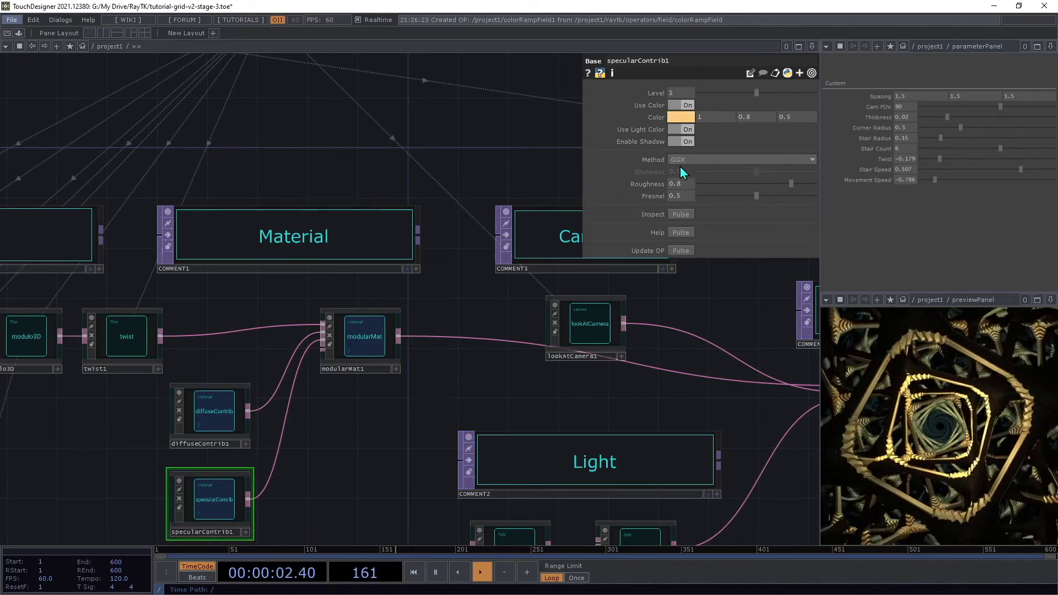
Examine the parameters of pointLight1 and its colorRampField1 in the Light section.
scroll(738, 538, up, 1)
drag(739, 537, 355, 461)
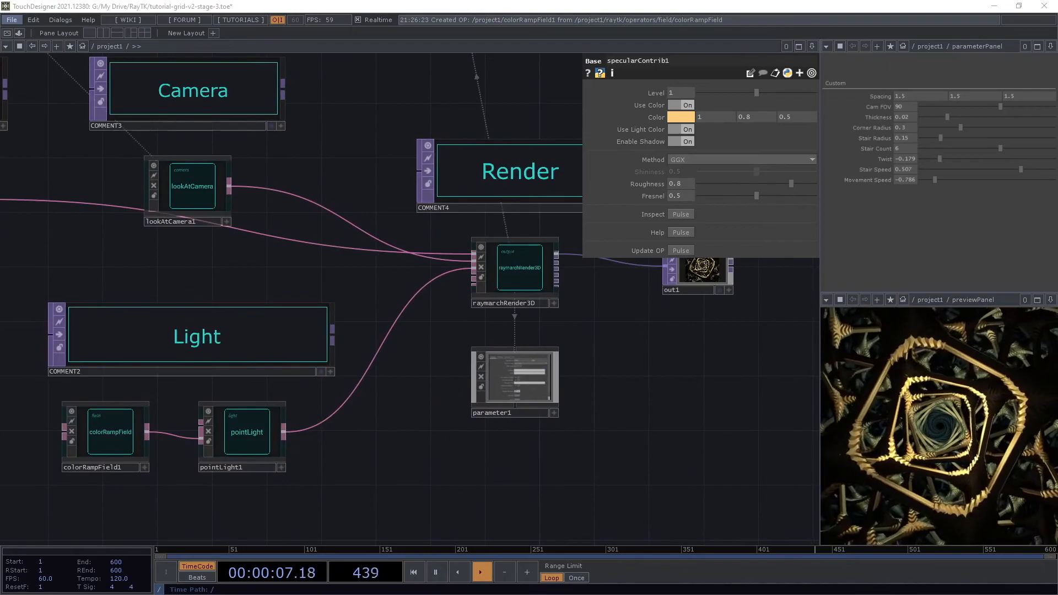
click(256, 441)
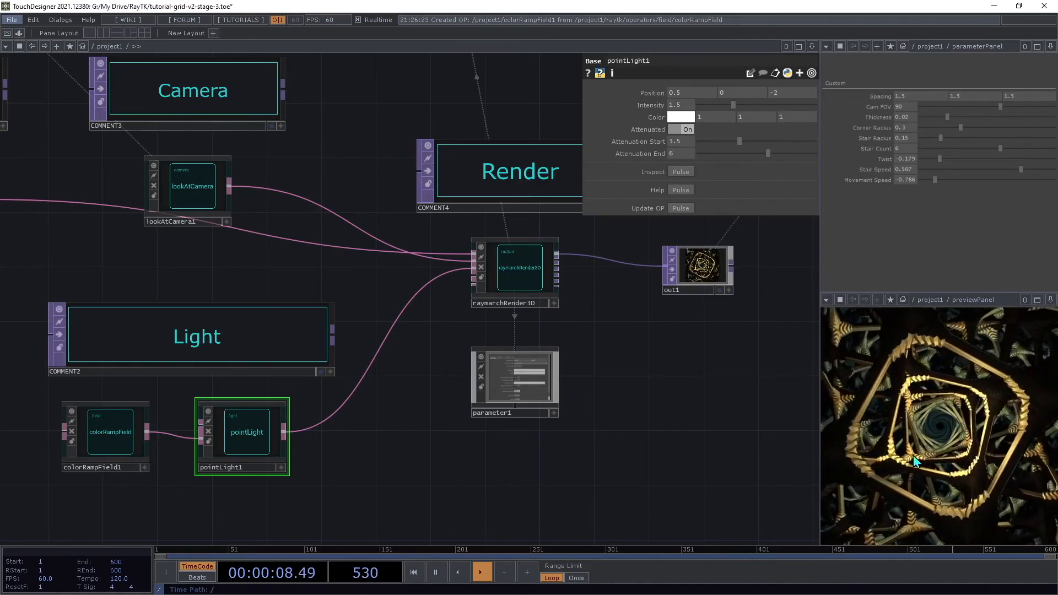
click(118, 439)
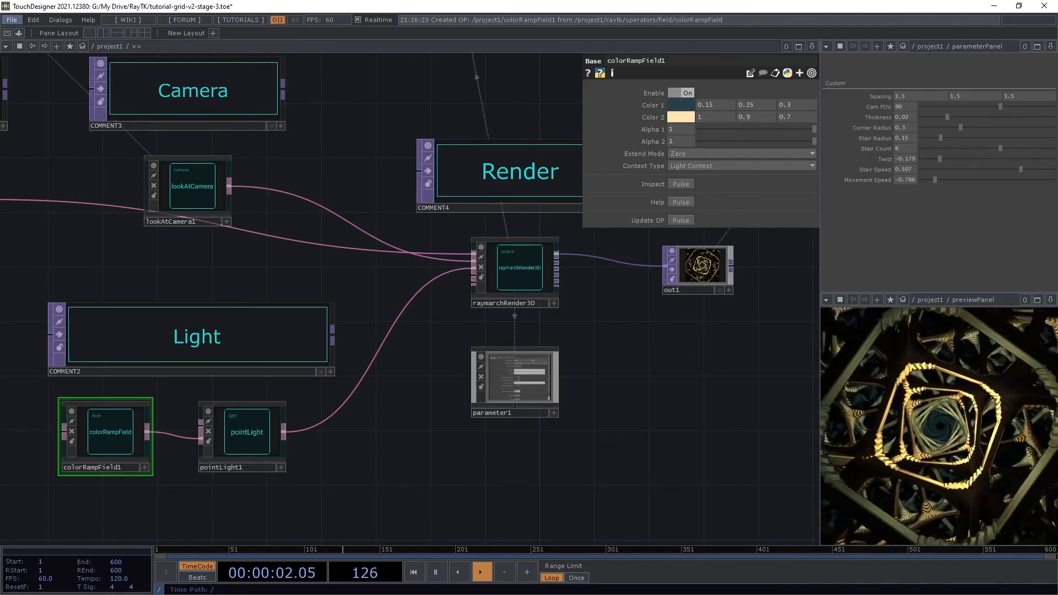
Inspect the custom parameters of the params component and its filtered CHOP chain, and show the whole network.
scroll(537, 477, down, 5)
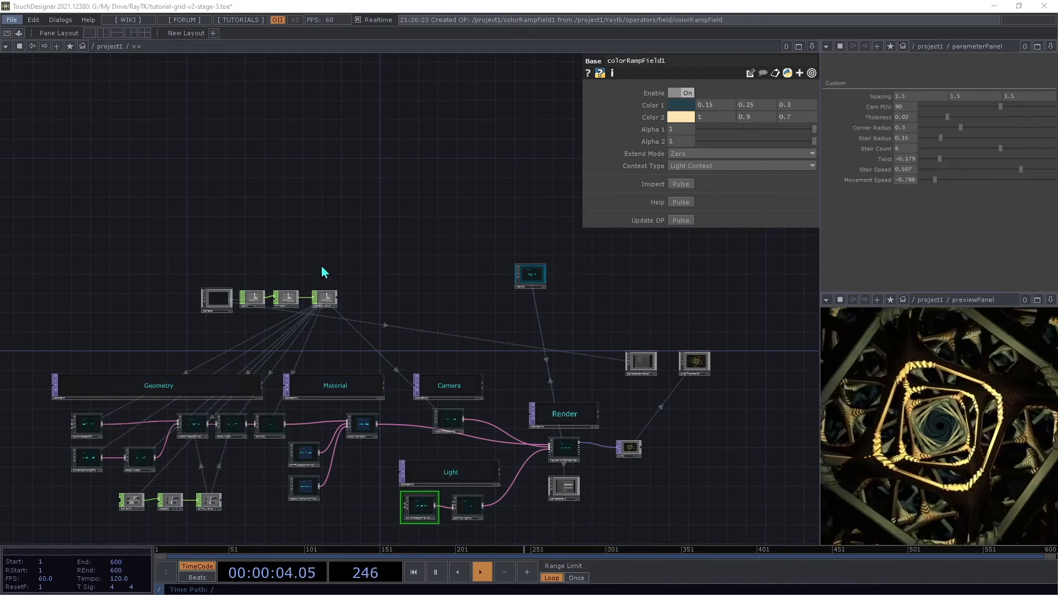
scroll(338, 268, up, 6)
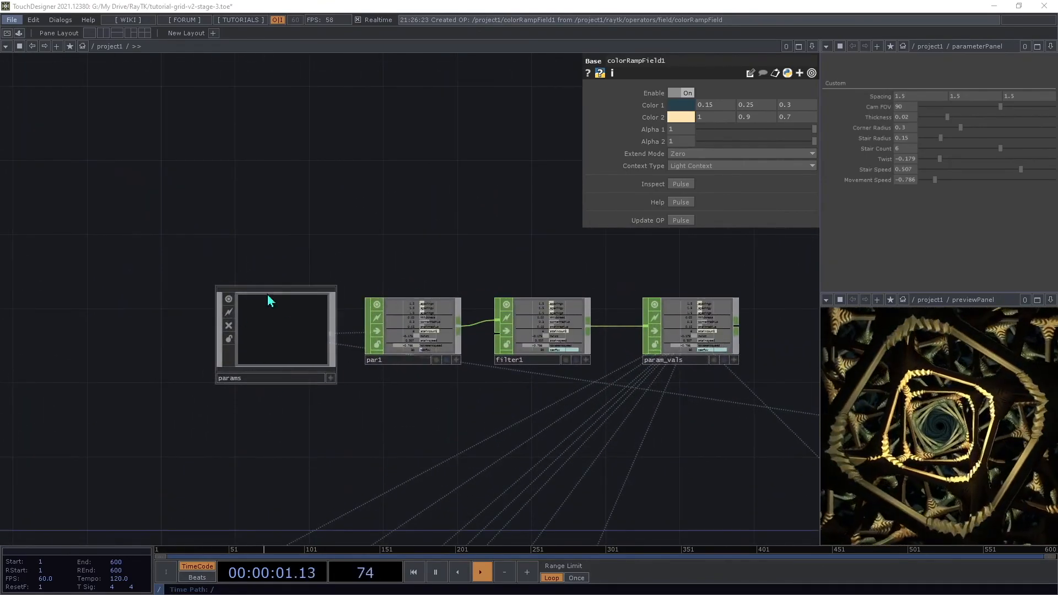
click(293, 334)
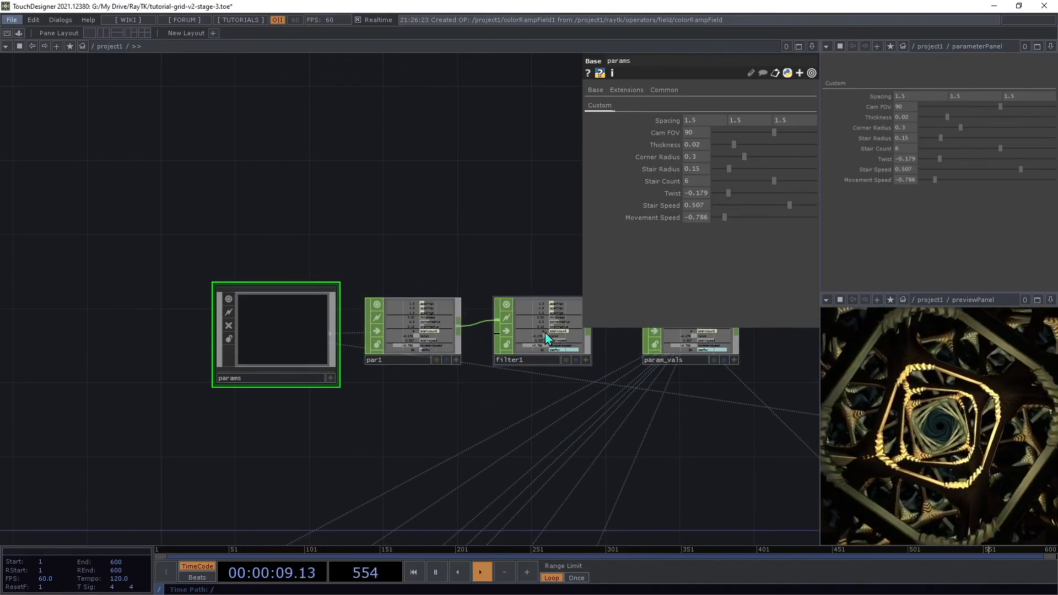
key(h)
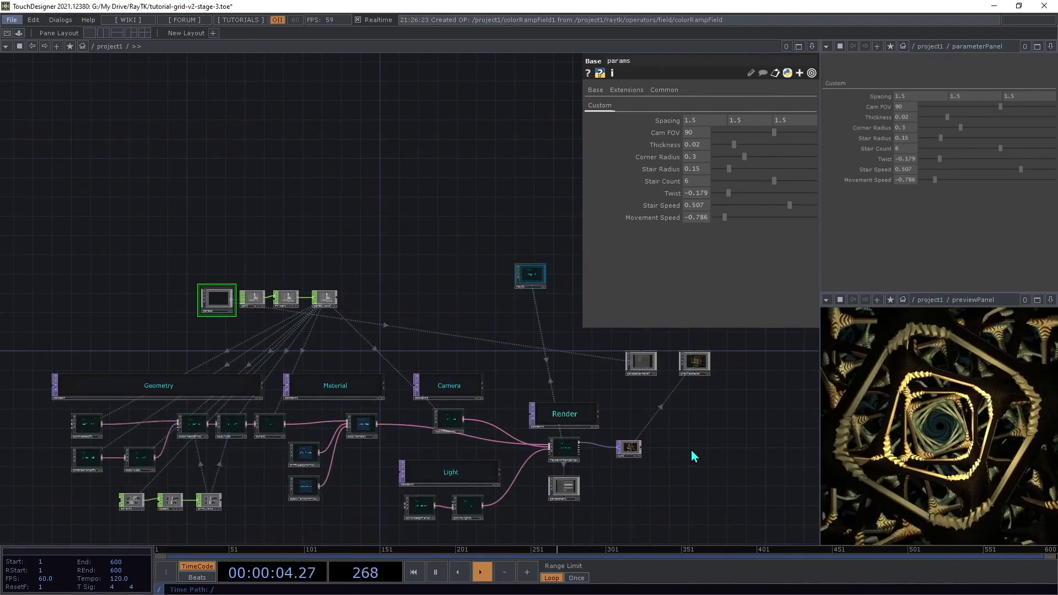